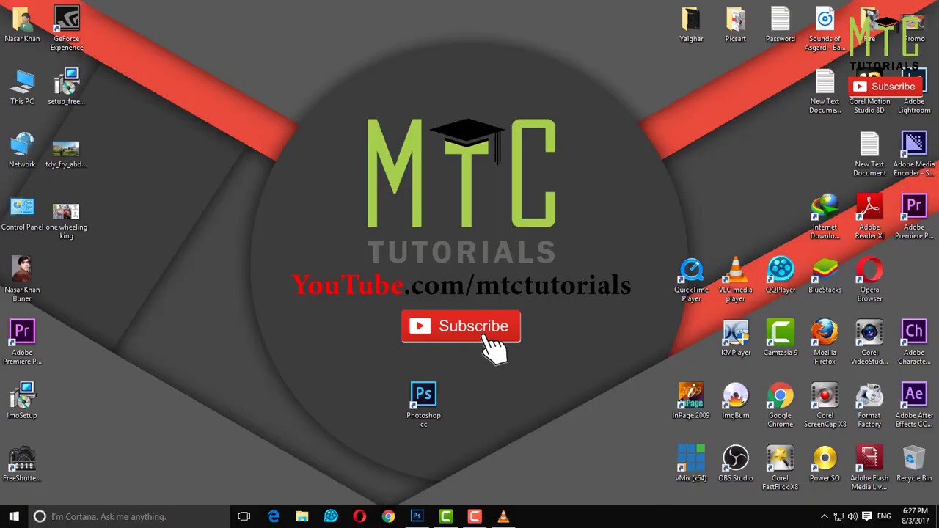
Select the Photoshop cc shortcut on the desktop and bring up its context menu.
{"action": "left_click_drag", "start_coordinate": [375, 349], "coordinate": [522, 451]}
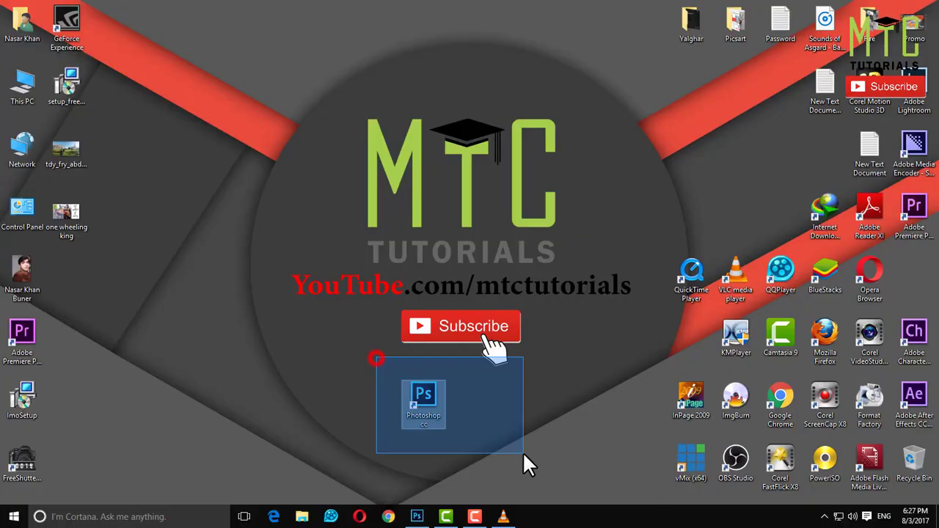
{"action": "right_click", "coordinate": [430, 411]}
Launch Photoshop and create a Default Photoshop Size document (7 × 5 in, 300 ppi) with a Transparent background.
{"action": "left_click", "coordinate": [476, 124]}
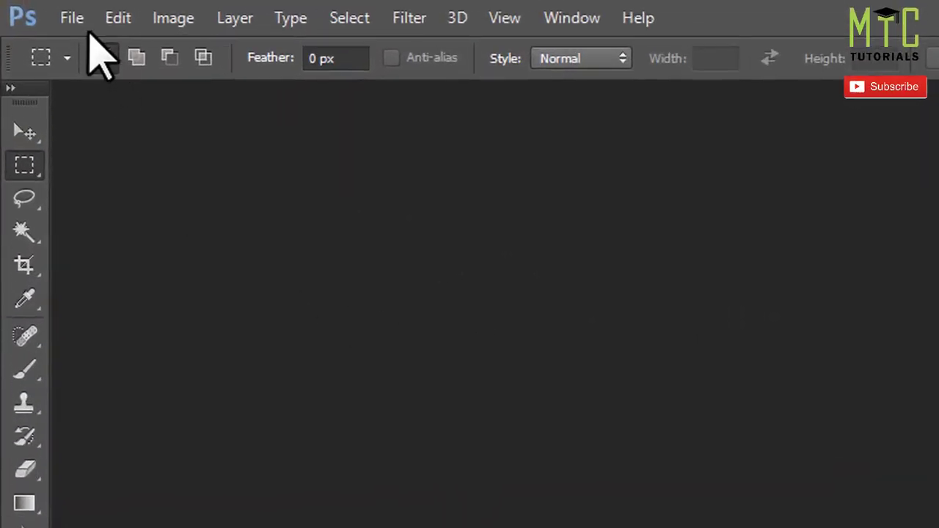
{"action": "left_click", "coordinate": [33, 8]}
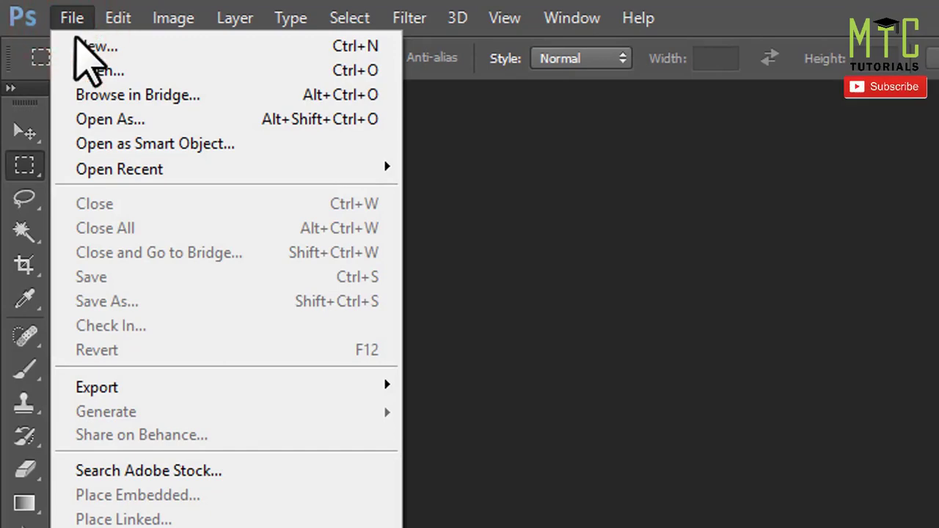
{"action": "left_click", "coordinate": [169, 46]}
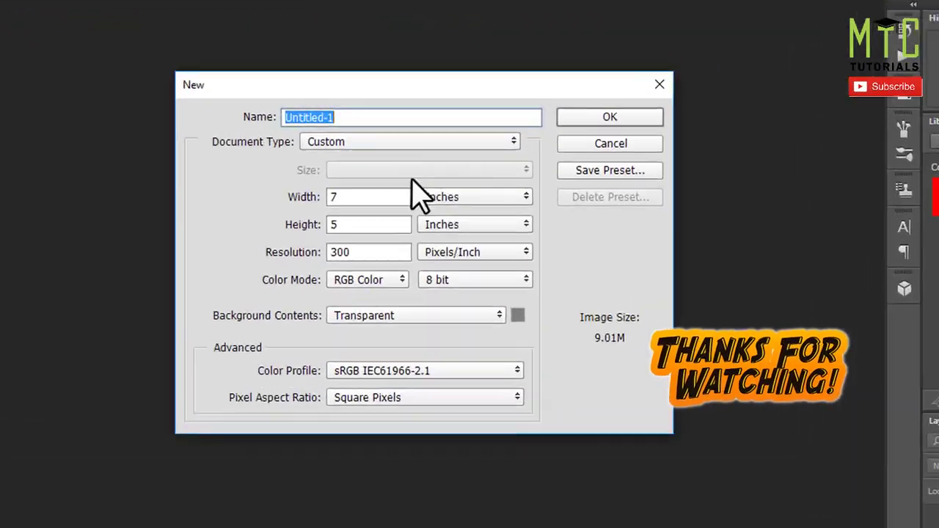
{"action": "left_click", "coordinate": [485, 136]}
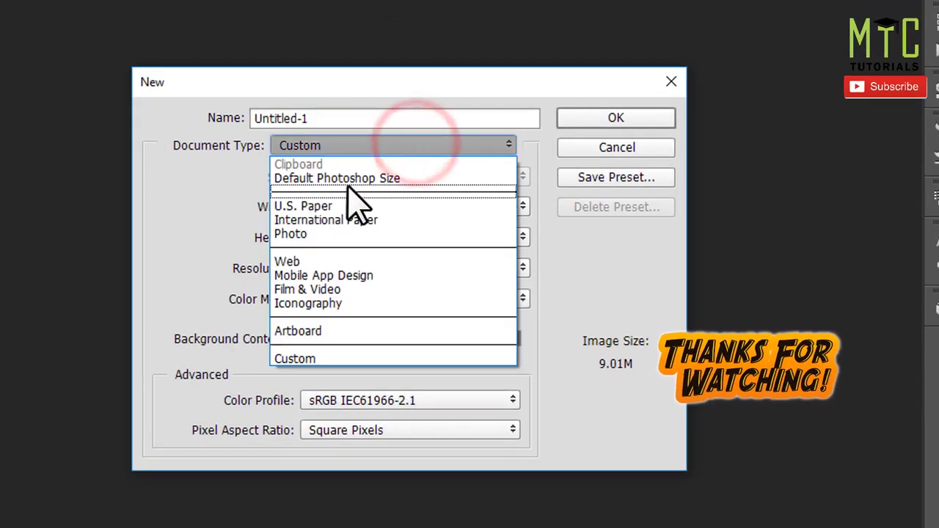
{"action": "left_click", "coordinate": [356, 180]}
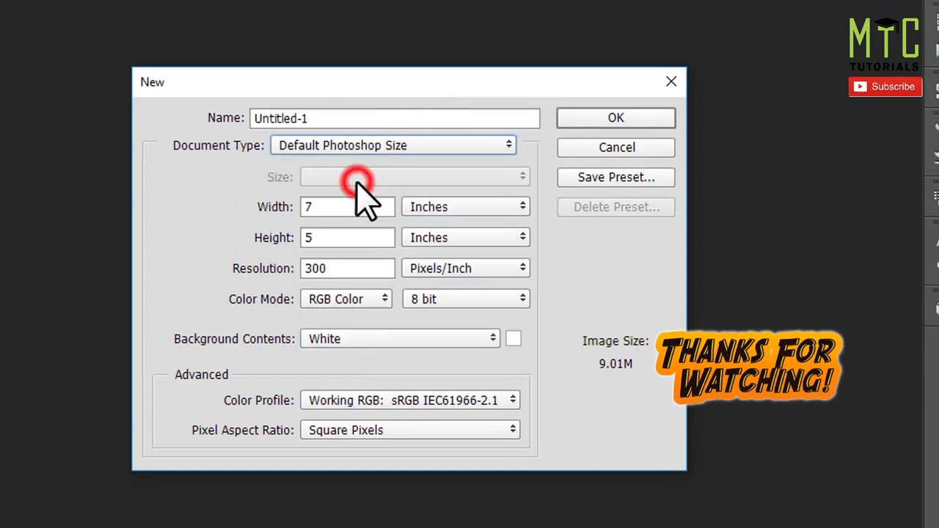
{"action": "left_click", "coordinate": [339, 341]}
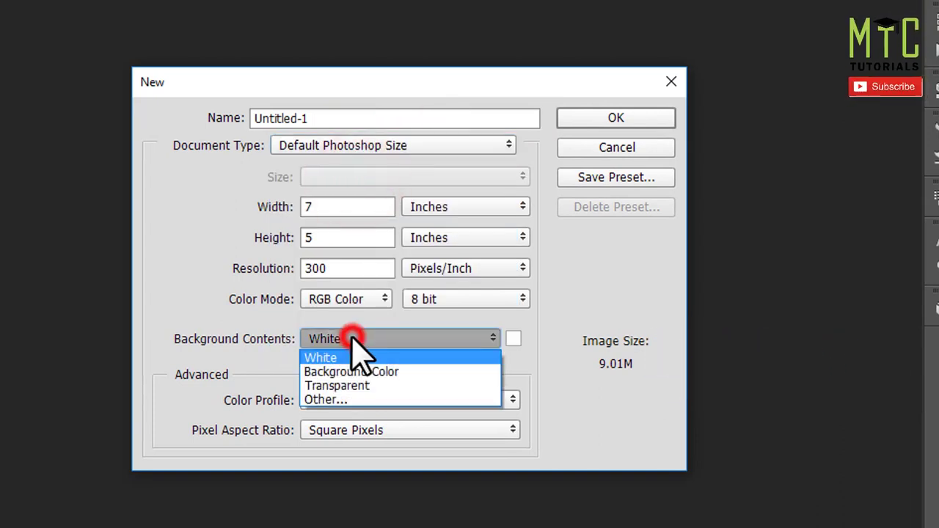
{"action": "left_click", "coordinate": [405, 385]}
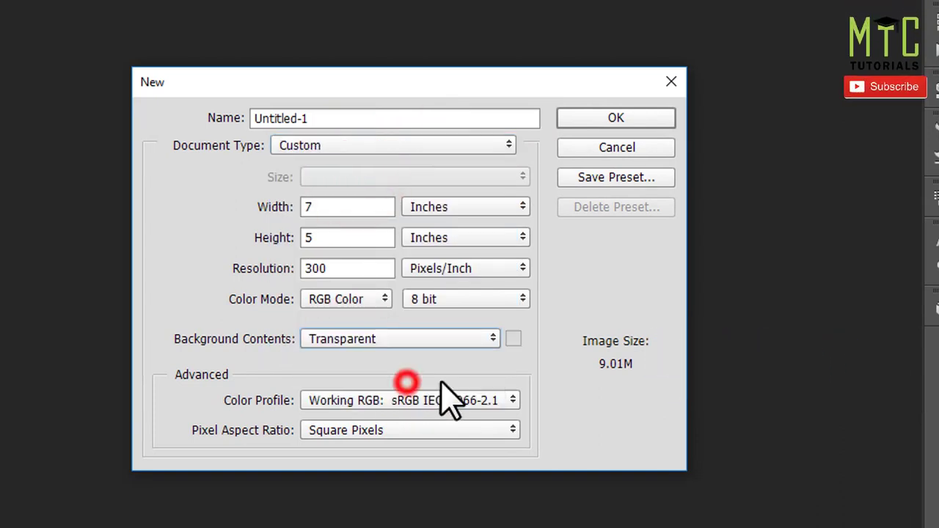
{"action": "left_click", "coordinate": [644, 120]}
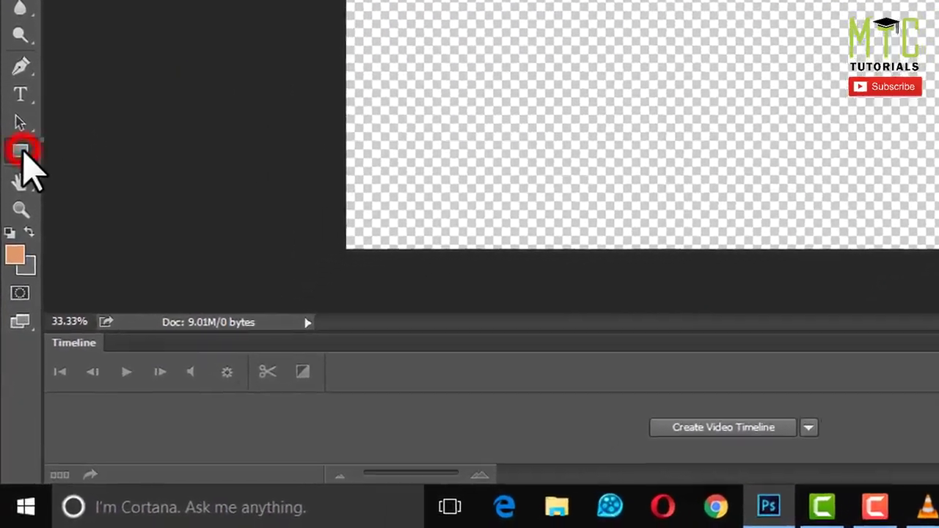
Draw a square with the Rectangle Tool and fill it red.
{"action": "right_click", "coordinate": [11, 323]}
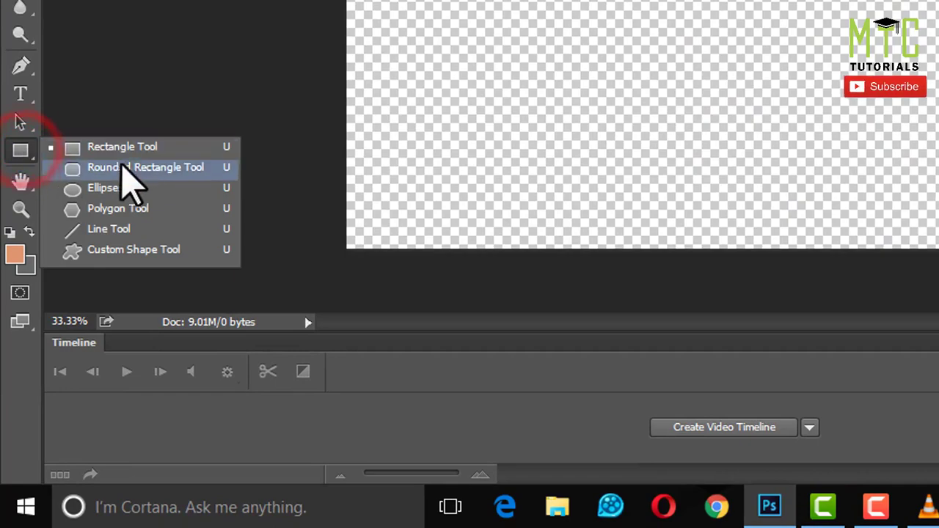
{"action": "left_click", "coordinate": [176, 146]}
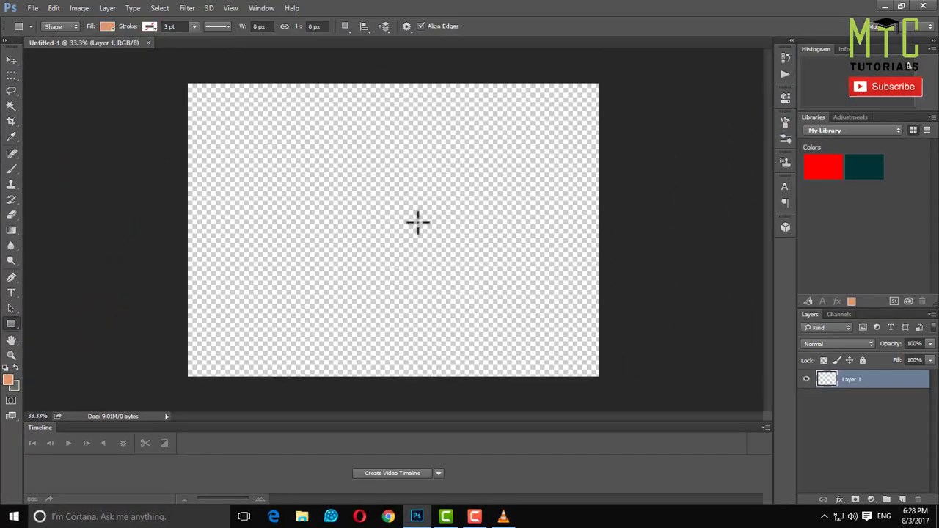
{"action": "left_click_drag", "start_coordinate": [427, 219], "coordinate": [501, 287]}
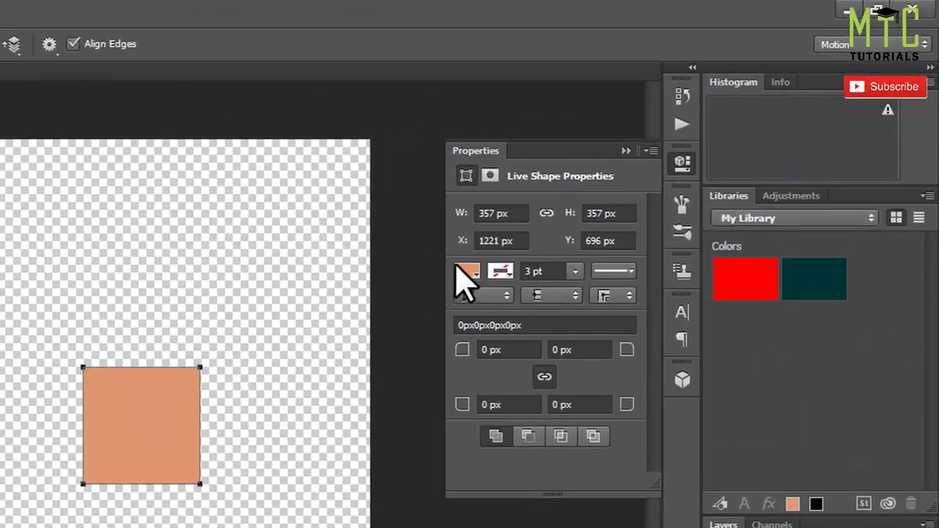
{"action": "left_click", "coordinate": [458, 268]}
{"action": "left_click", "coordinate": [467, 376]}
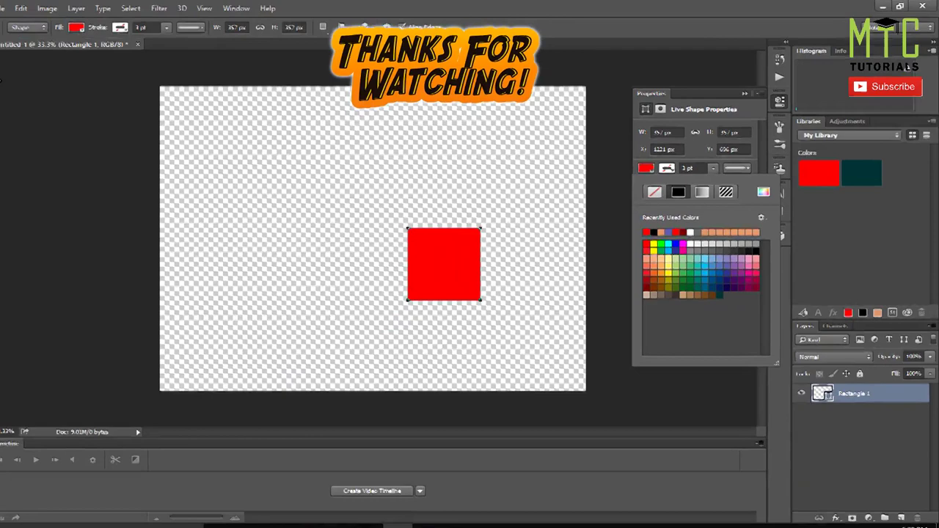
Rotate the red square 45° into a diamond and move it right and down.
{"action": "key", "text": "v"}
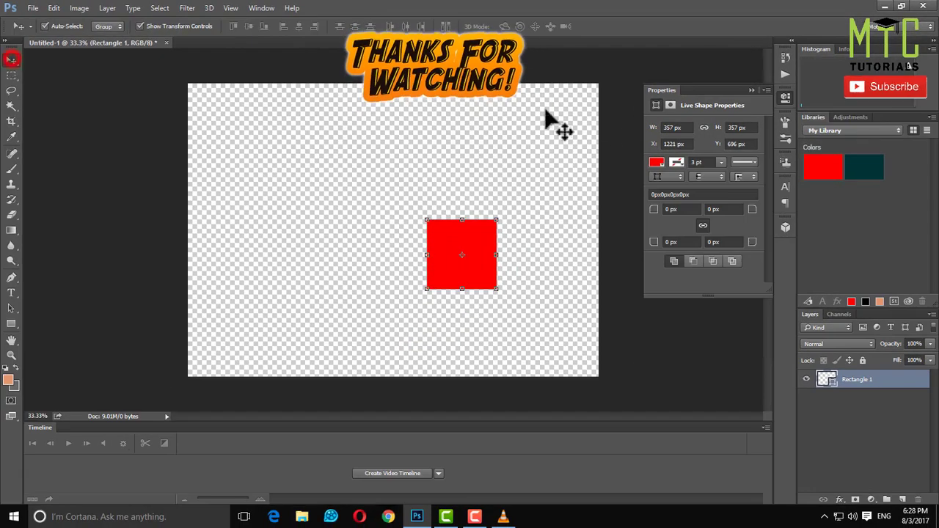
{"action": "left_click", "coordinate": [750, 88]}
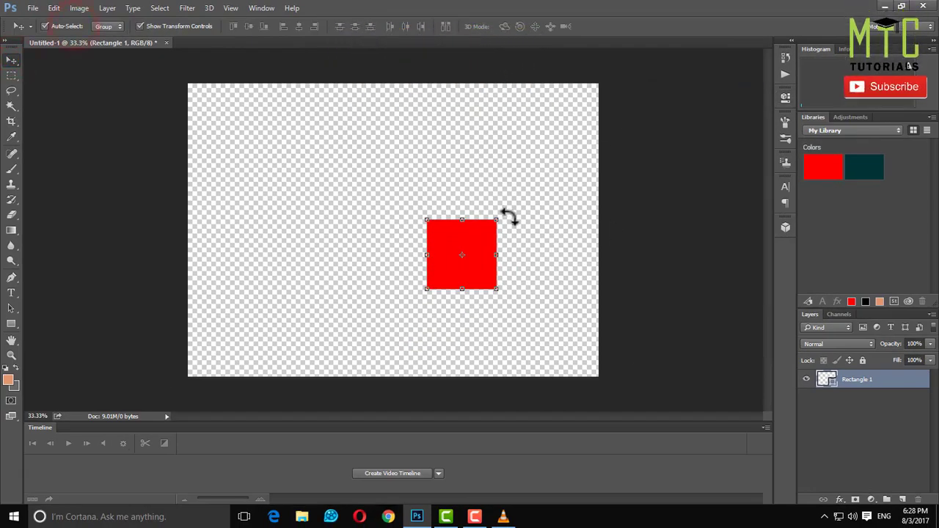
{"action": "left_click_drag", "start_coordinate": [509, 217], "coordinate": [552, 260]}
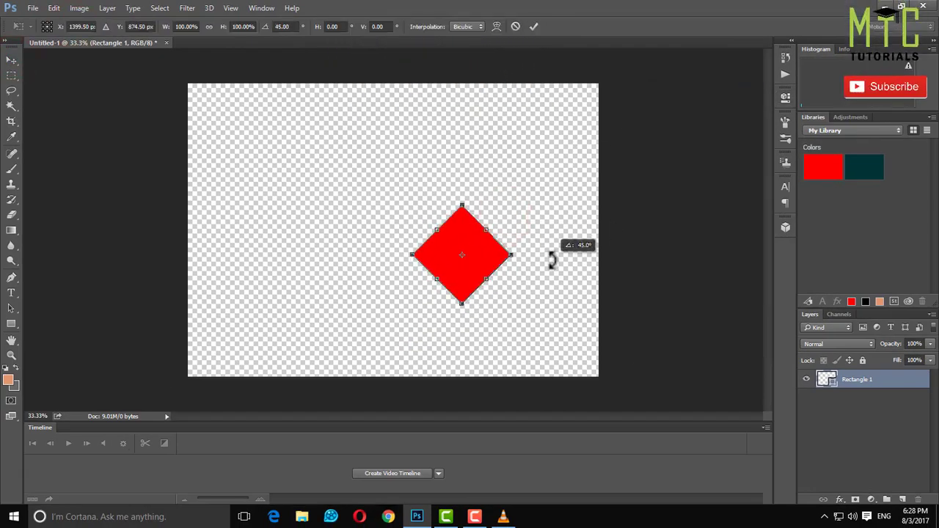
{"action": "key", "text": "Return"}
{"action": "left_click_drag", "start_coordinate": [490, 266], "coordinate": [549, 284]}
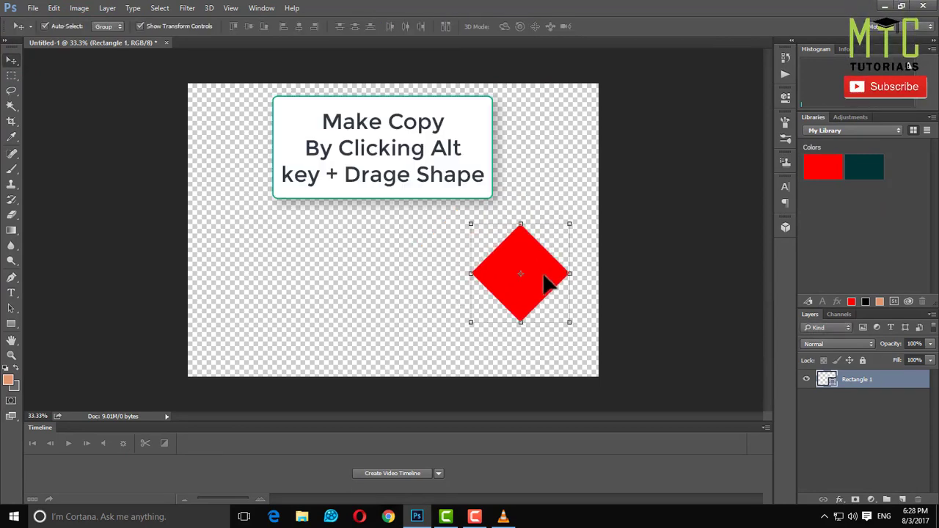
Duplicate the diamond to the left, give the copy a blue Color Overlay, and stack the red Rectangle 1 above it.
{"action": "left_click_drag", "start_coordinate": [542, 275], "coordinate": [509, 275]}
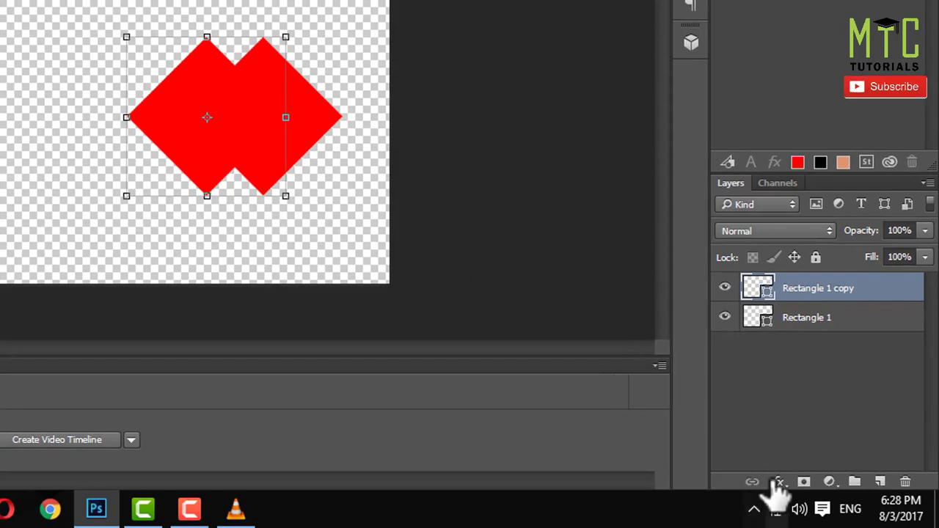
{"action": "left_click", "coordinate": [777, 482]}
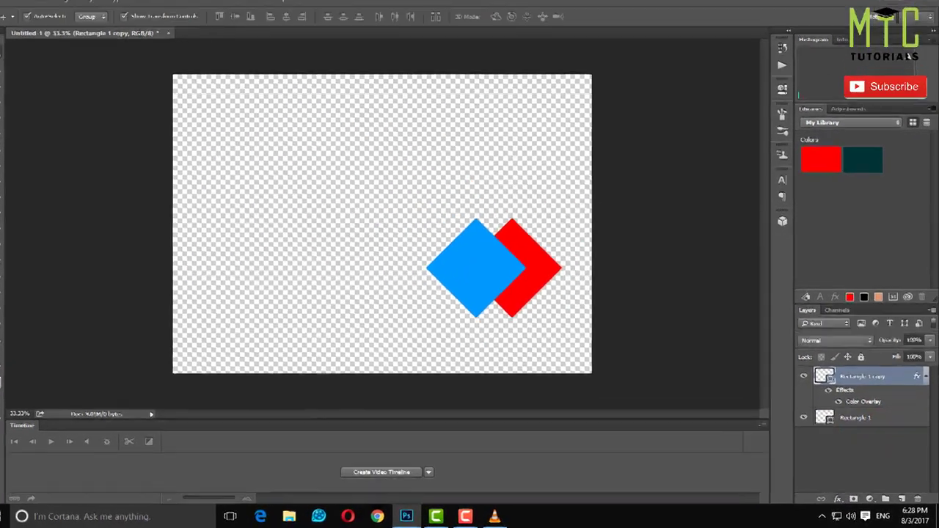
{"action": "key", "text": "v"}
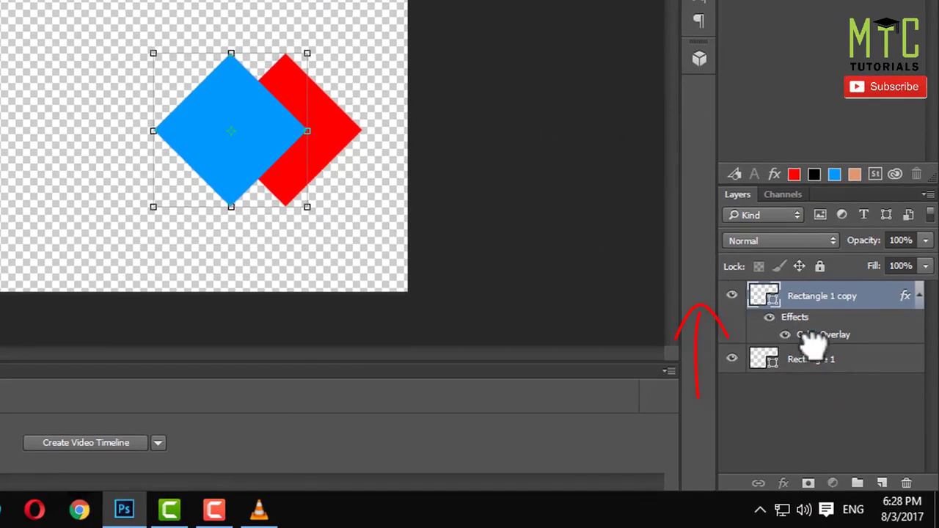
{"action": "left_click_drag", "start_coordinate": [810, 352], "coordinate": [821, 290]}
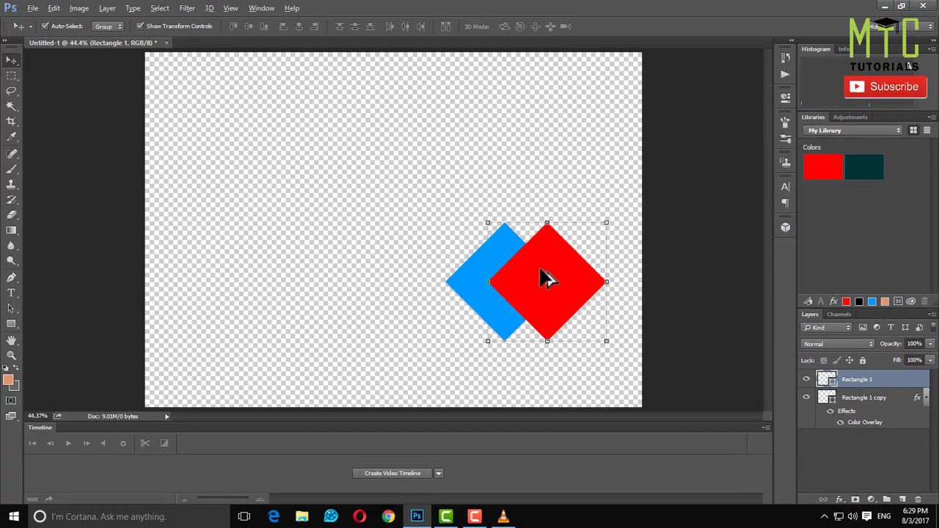
{"action": "scroll", "coordinate": [576, 313], "scroll_direction": "up", "scroll_amount": 1}
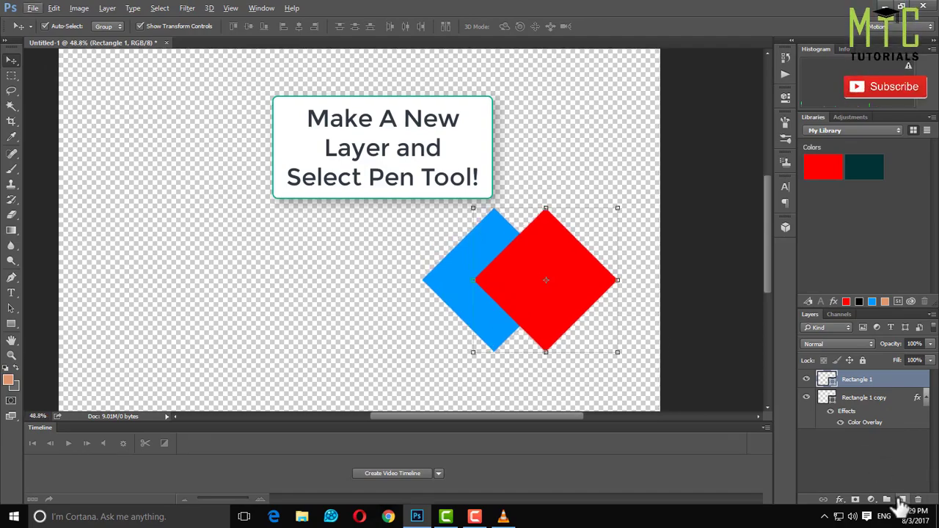
Add a new layer above Rectangle 1 and set the Pen tool to Shape mode.
{"action": "left_click", "coordinate": [901, 499]}
{"action": "left_click", "coordinate": [12, 278]}
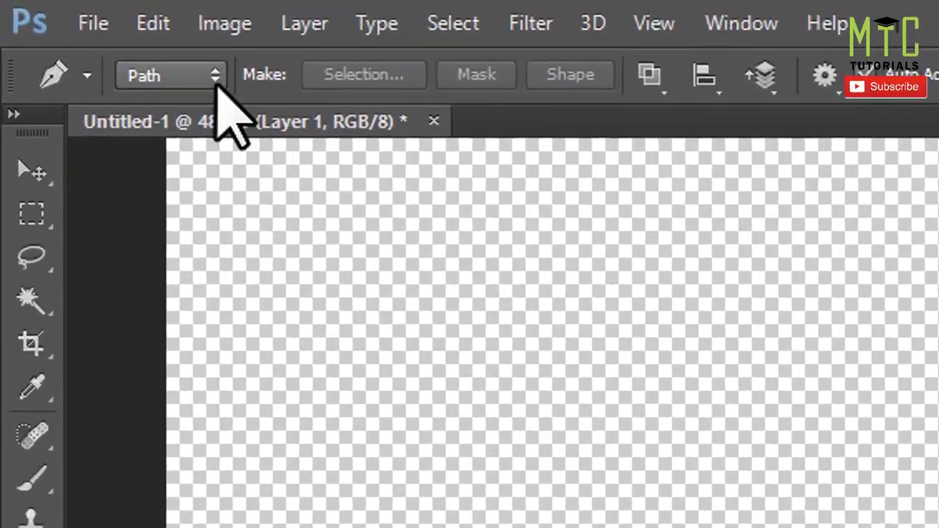
{"action": "left_click", "coordinate": [73, 26]}
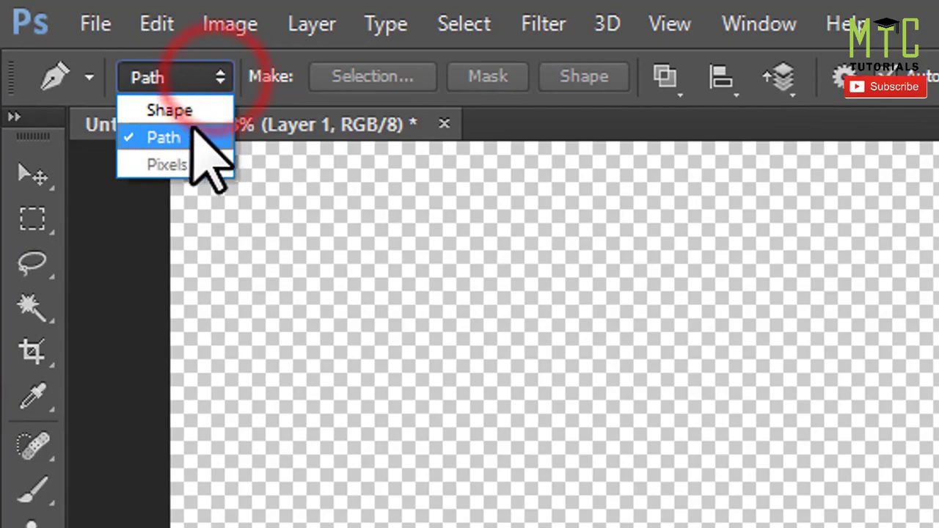
{"action": "left_click", "coordinate": [195, 110]}
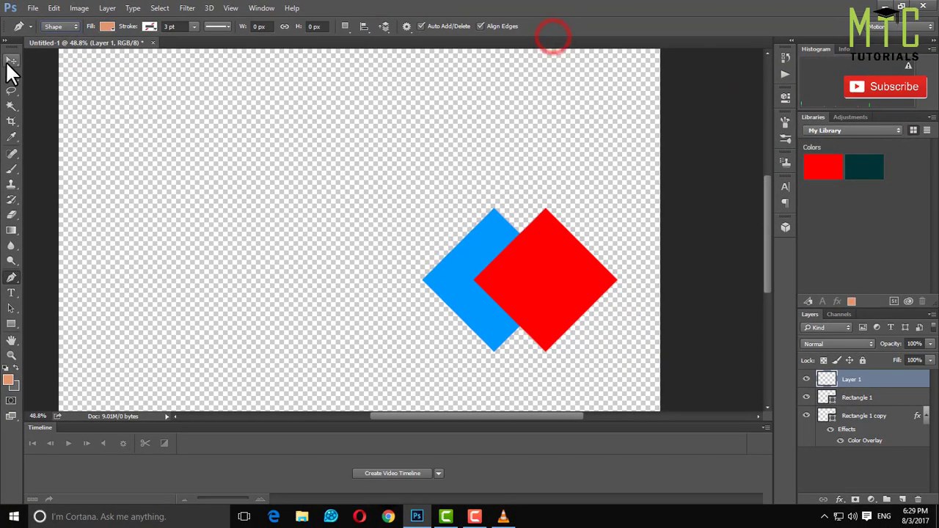
Select the red diamond with the Move tool, then deselect it.
{"action": "left_click", "coordinate": [10, 61]}
{"action": "scroll", "coordinate": [562, 266], "scroll_direction": "left", "scroll_amount": 1}
{"action": "scroll", "coordinate": [595, 246], "scroll_direction": "left", "scroll_amount": 1}
{"action": "left_click", "coordinate": [600, 251]}
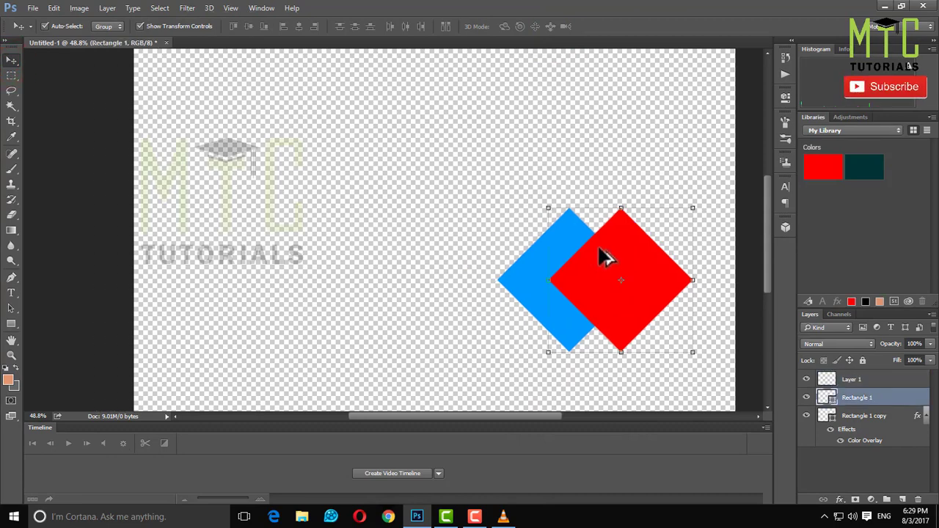
{"action": "scroll", "coordinate": [600, 256], "scroll_direction": "up", "scroll_amount": 2}
{"action": "scroll", "coordinate": [655, 195], "scroll_direction": "up", "scroll_amount": 2}
{"action": "scroll", "coordinate": [595, 218], "scroll_direction": "up", "scroll_amount": 2}
{"action": "left_click", "coordinate": [538, 115]}
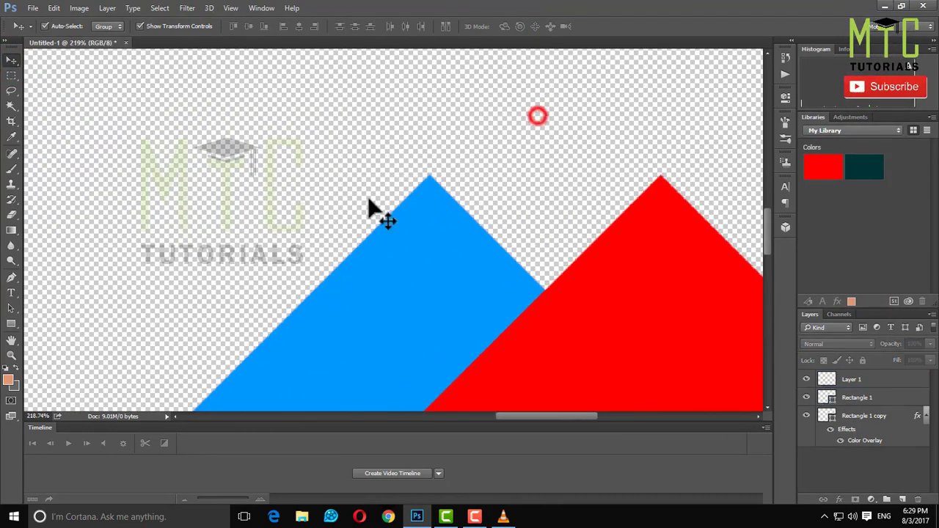
Draw a tan pen shape from the blue diamond's peak, then reposition a layer in the Layers panel.
{"action": "left_click", "coordinate": [11, 277]}
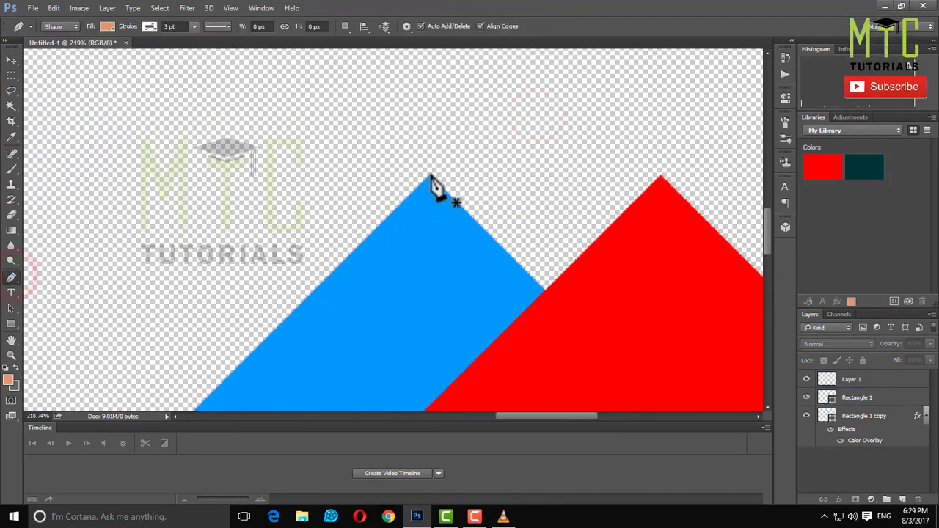
{"action": "left_click", "coordinate": [430, 174]}
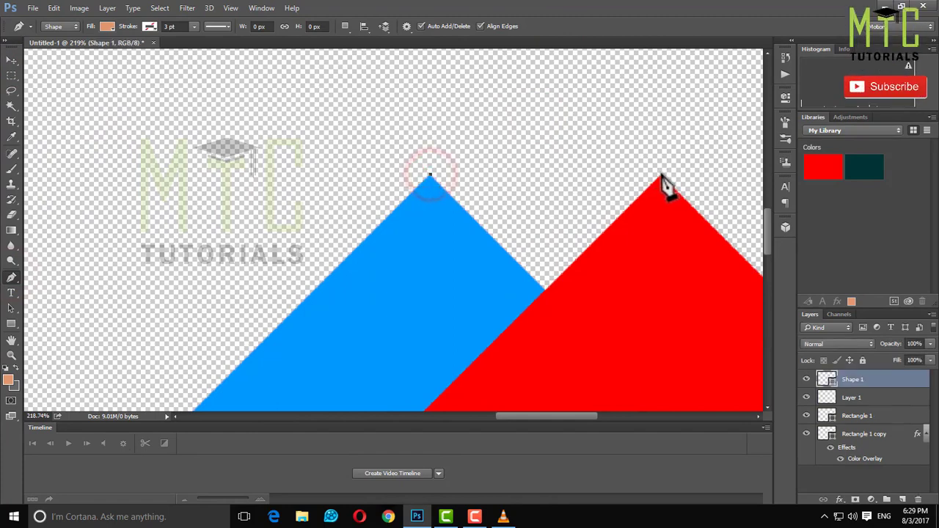
{"action": "left_click", "coordinate": [623, 331]}
{"action": "left_click", "coordinate": [459, 325]}
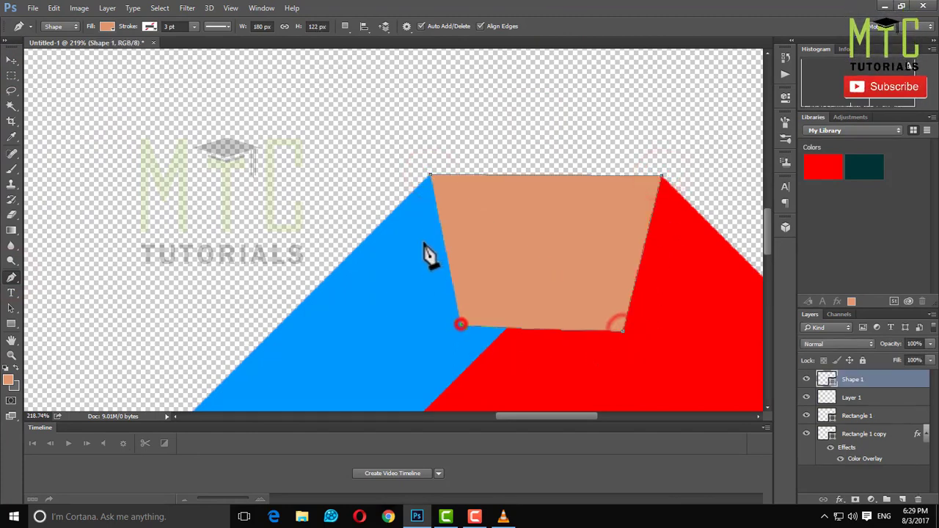
{"action": "left_click", "coordinate": [11, 62]}
{"action": "scroll", "coordinate": [532, 250], "scroll_direction": "down", "scroll_amount": 2}
{"action": "scroll", "coordinate": [586, 286], "scroll_direction": "down", "scroll_amount": 4}
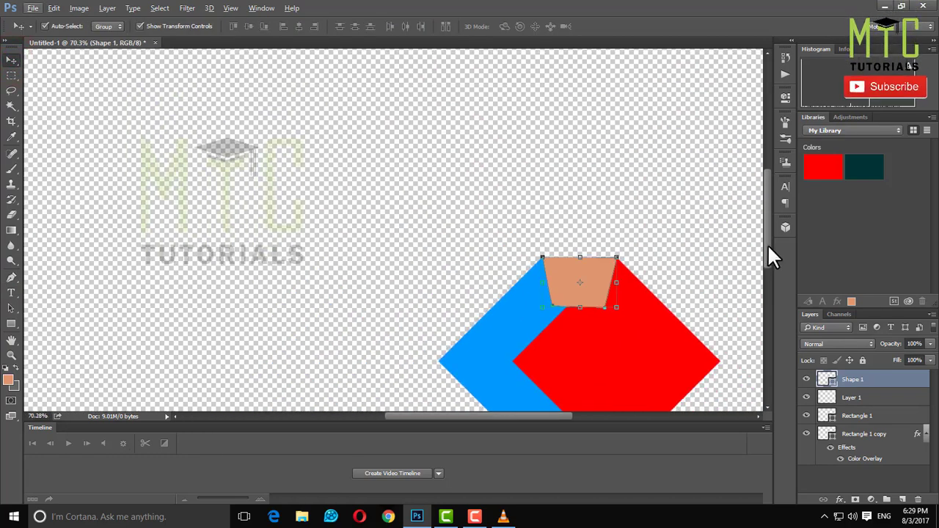
{"action": "left_click_drag", "start_coordinate": [767, 245], "coordinate": [765, 292]}
{"action": "scroll", "coordinate": [624, 311], "scroll_direction": "up", "scroll_amount": 3}
{"action": "scroll", "coordinate": [645, 321], "scroll_direction": "up", "scroll_amount": 3}
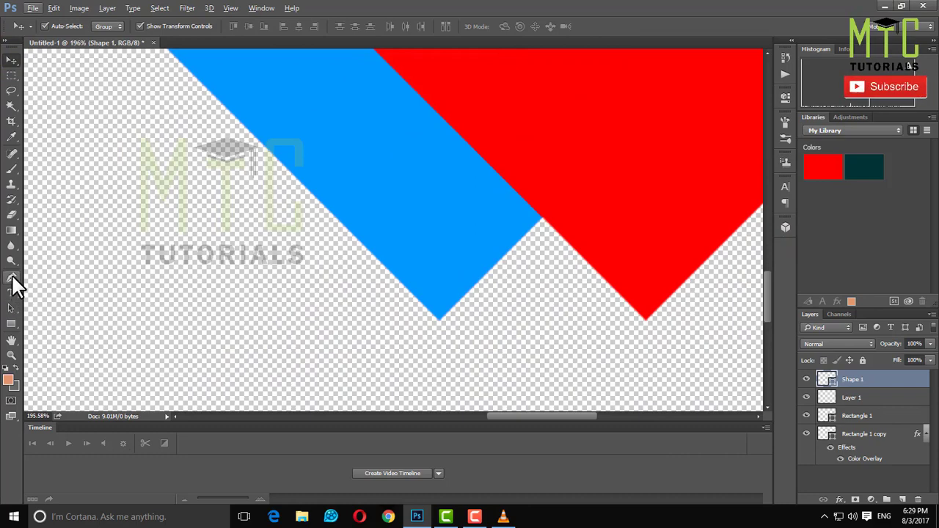
Draw a closed tan shape from the red diamond's bottom tip to the blue tip and upward.
{"action": "left_click", "coordinate": [12, 279]}
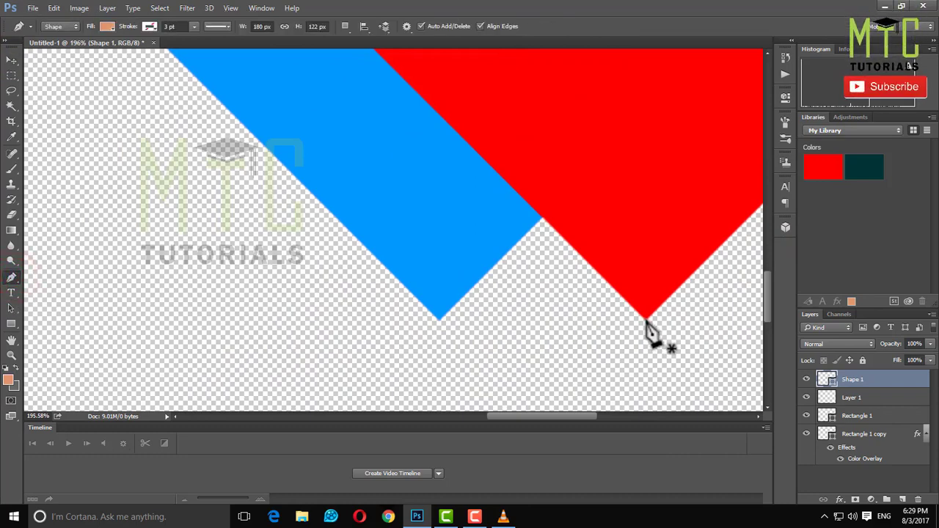
{"action": "left_click", "coordinate": [646, 320]}
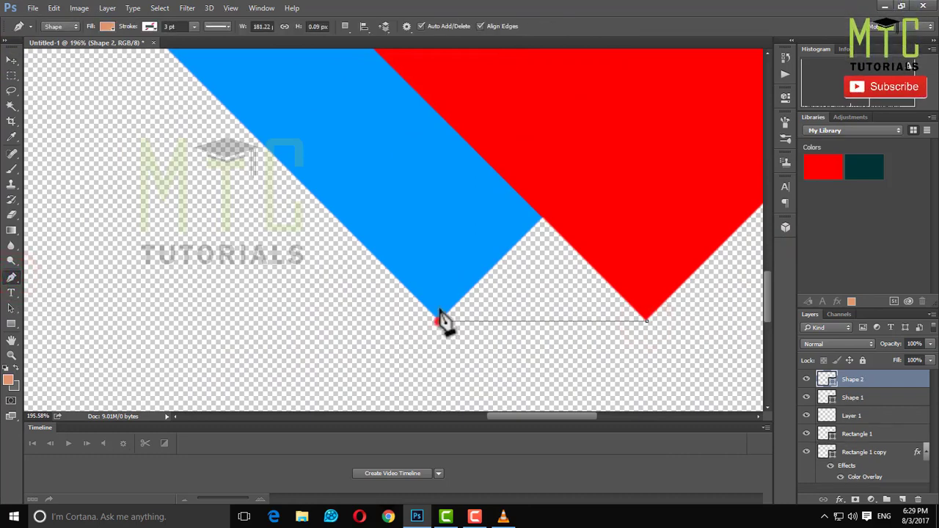
{"action": "left_click", "coordinate": [438, 320]}
{"action": "left_click", "coordinate": [438, 135]}
{"action": "left_click", "coordinate": [561, 109]}
{"action": "left_click_drag", "start_coordinate": [620, 158], "coordinate": [629, 182]}
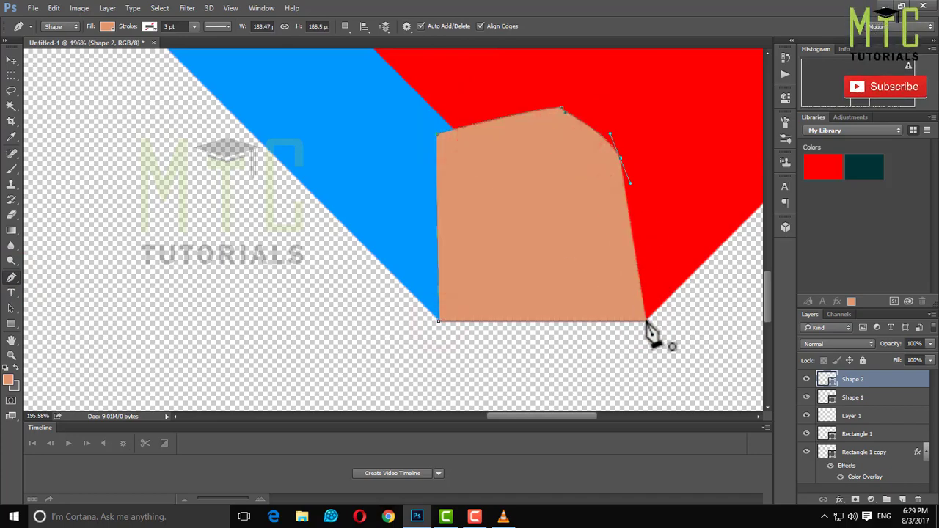
{"action": "left_click", "coordinate": [646, 320]}
{"action": "left_click", "coordinate": [11, 60]}
{"action": "key", "text": "ctrl+minus"}
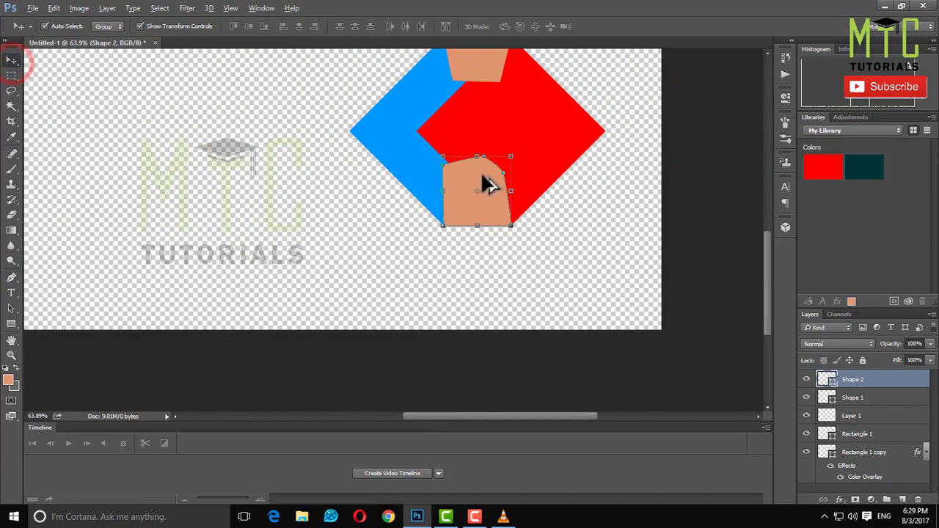
{"action": "key", "text": "ctrl+minus"}
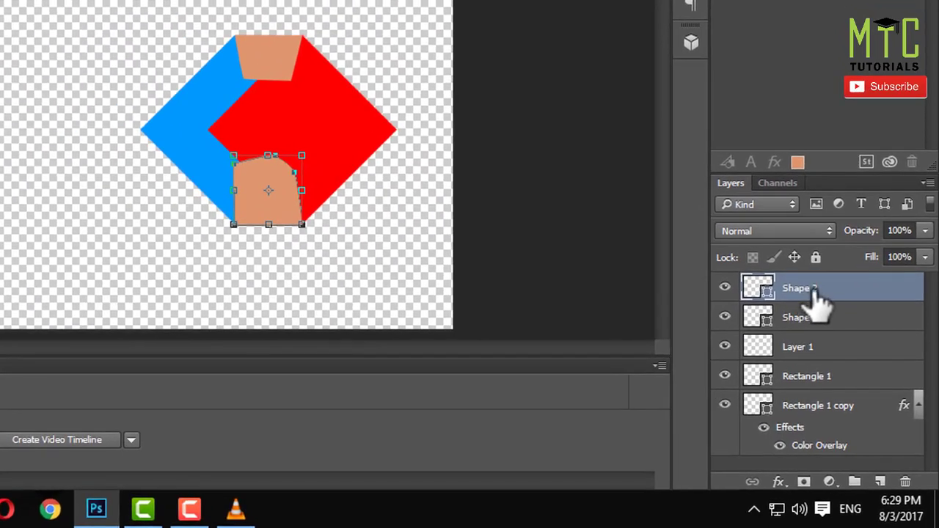
Move Shape 2 and Shape 1 below Rectangle 1 copy in Layers and select the blue diamond.
{"action": "left_click", "coordinate": [814, 288]}
{"action": "left_click_drag", "start_coordinate": [812, 396], "coordinate": [809, 399]}
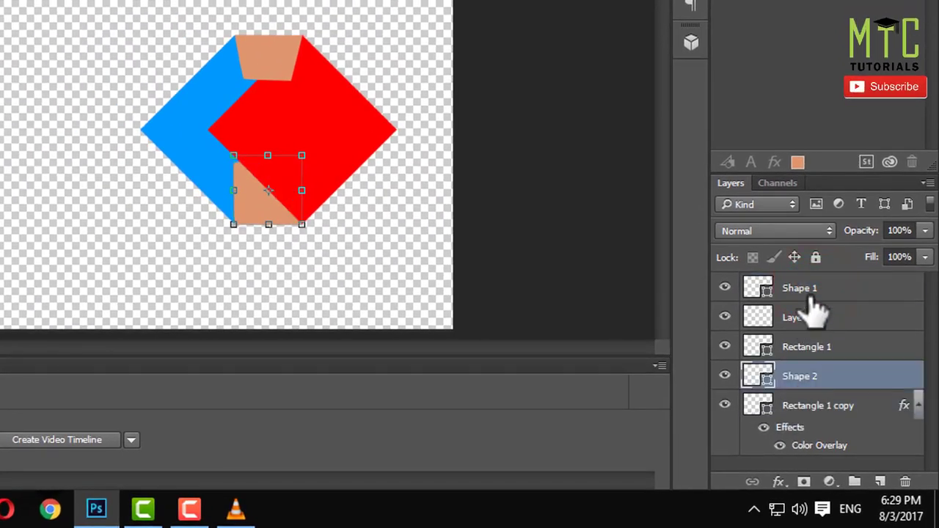
{"action": "mouse_move", "coordinate": [807, 288]}
{"action": "left_mouse_down"}
{"action": "mouse_move", "coordinate": [797, 394]}
{"action": "mouse_move", "coordinate": [807, 336]}
{"action": "left_mouse_up"}
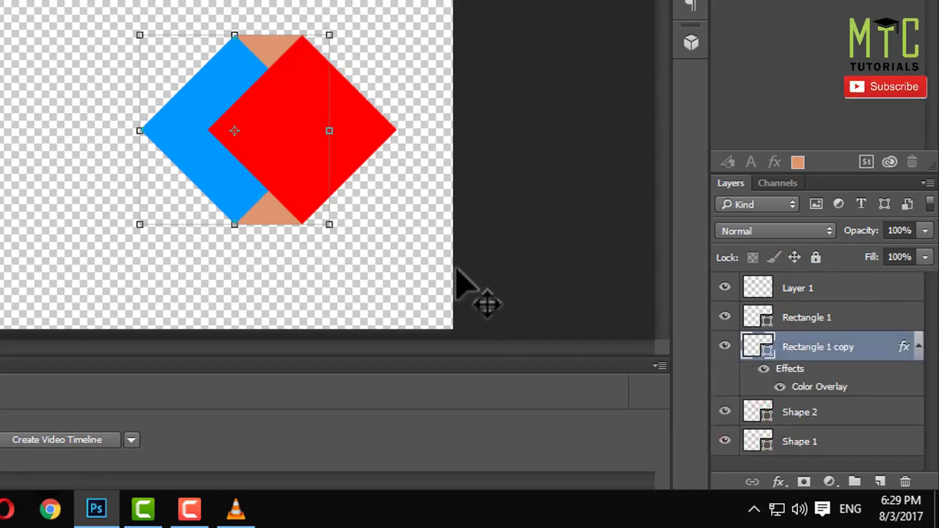
{"action": "left_click", "coordinate": [214, 75]}
Convert the blue diamond's Rectangle 1 copy layer to a smart object.
{"action": "right_click", "coordinate": [816, 353]}
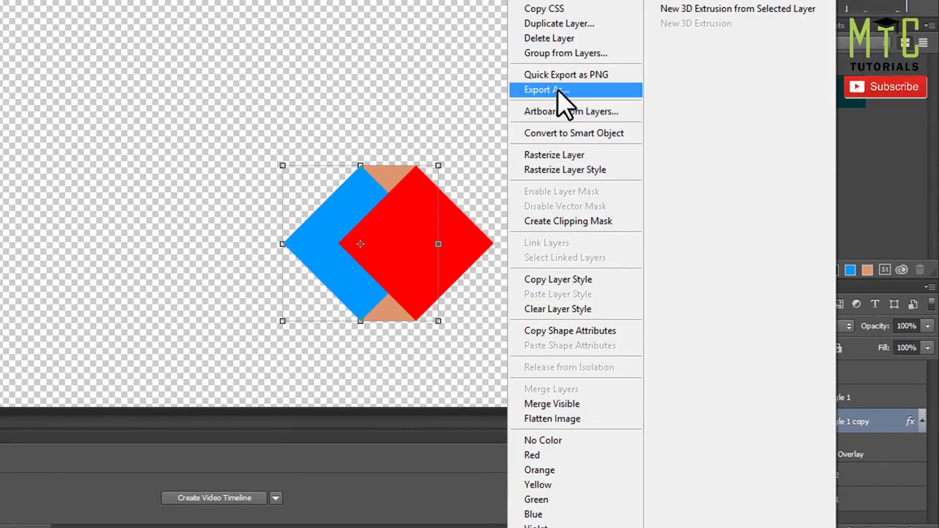
{"action": "left_click", "coordinate": [596, 139]}
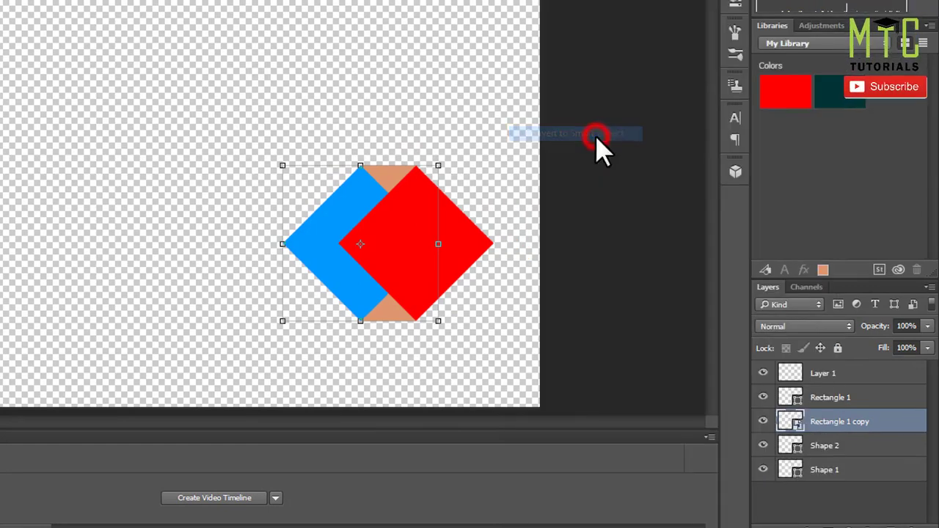
{"action": "left_click", "coordinate": [437, 118]}
Convert the Shape 1 and Shape 2 layers to smart objects as well.
{"action": "left_click", "coordinate": [399, 179]}
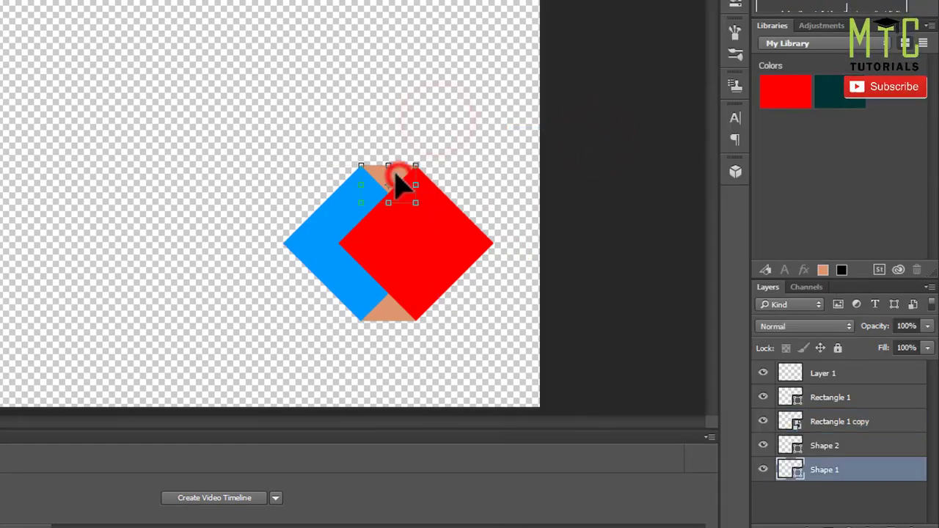
{"action": "right_click", "coordinate": [396, 177]}
{"action": "left_click", "coordinate": [480, 128]}
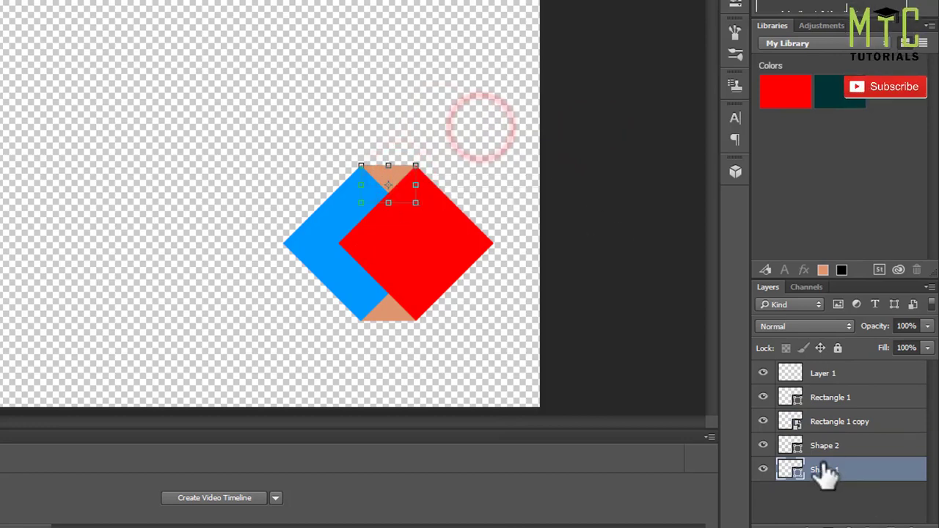
{"action": "right_click", "coordinate": [807, 473]}
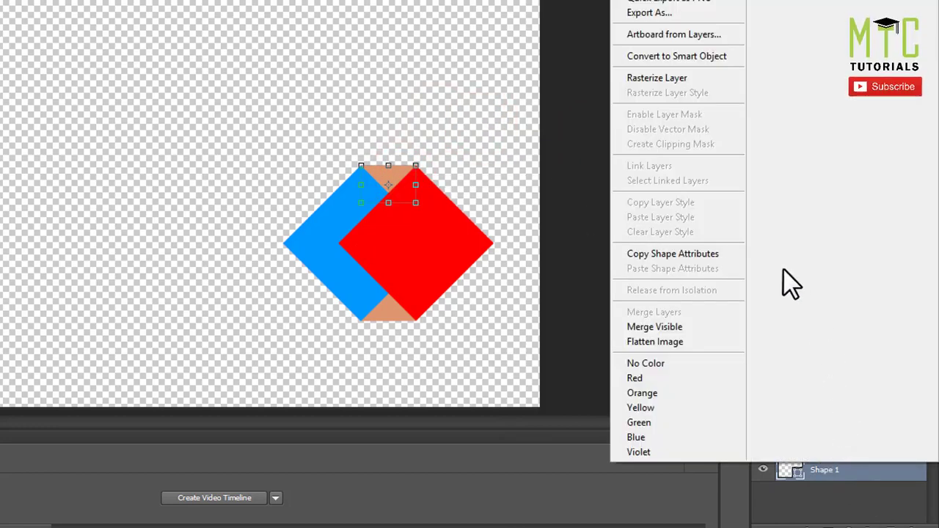
{"action": "left_click", "coordinate": [698, 54]}
{"action": "left_click", "coordinate": [832, 443]}
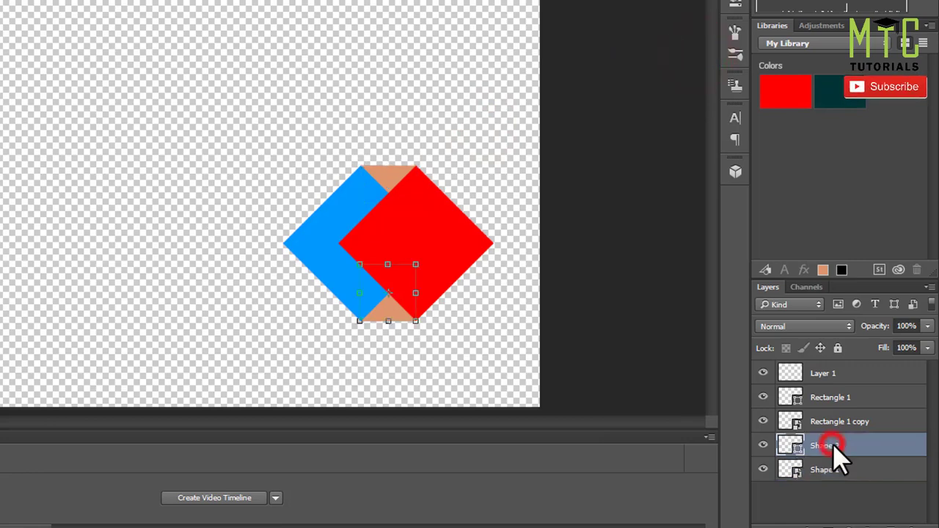
{"action": "right_click", "coordinate": [832, 444]}
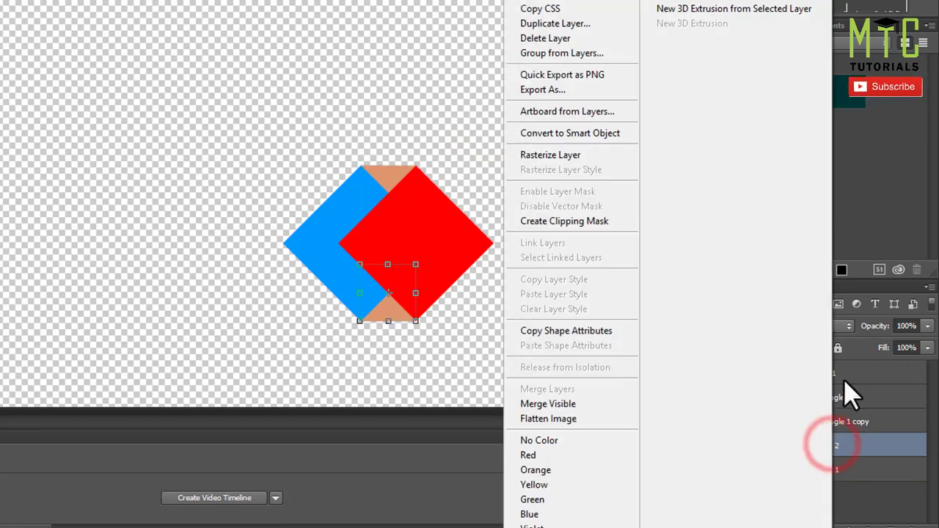
{"action": "left_click", "coordinate": [598, 134]}
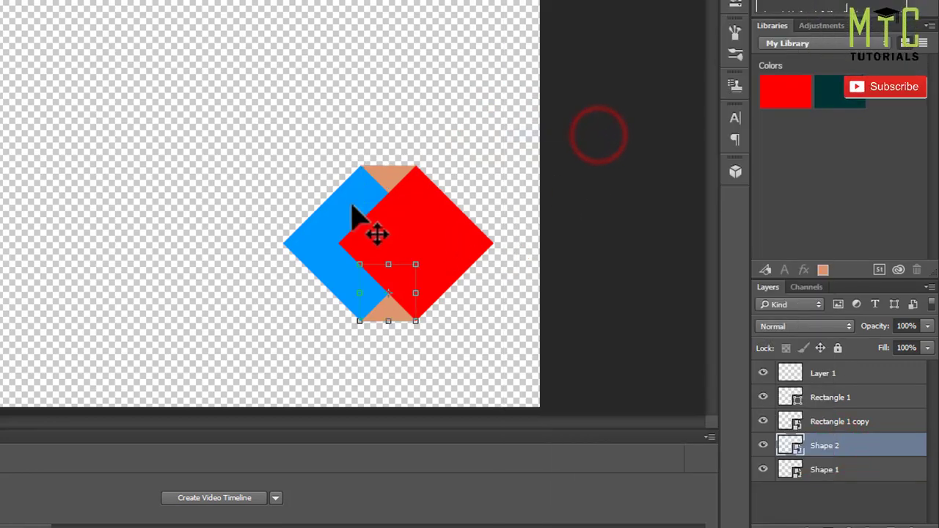
Merge Rectangle 1 copy, Shape 2 and Shape 1 into one layer with Ctrl+E, test-moving and undoing.
{"action": "left_click", "coordinate": [828, 466]}
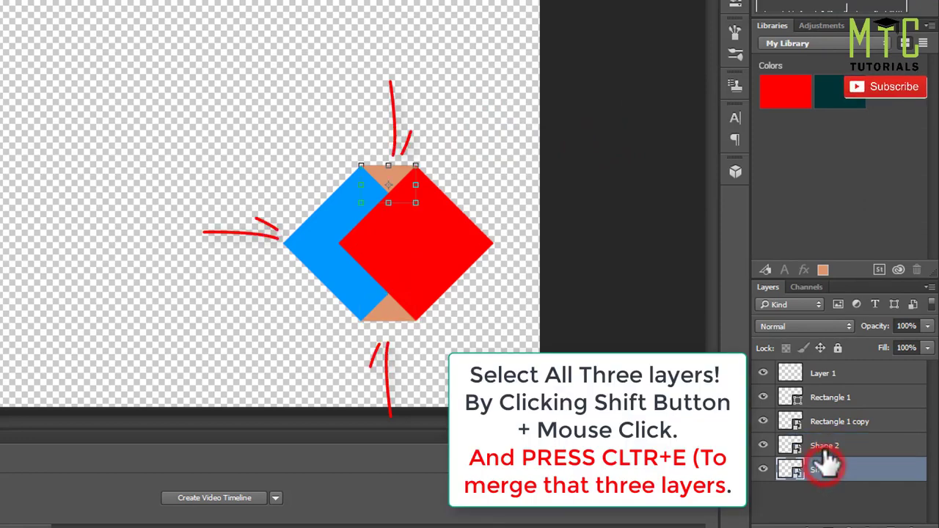
{"action": "left_click", "coordinate": [825, 446]}
{"action": "left_click", "coordinate": [834, 421]}
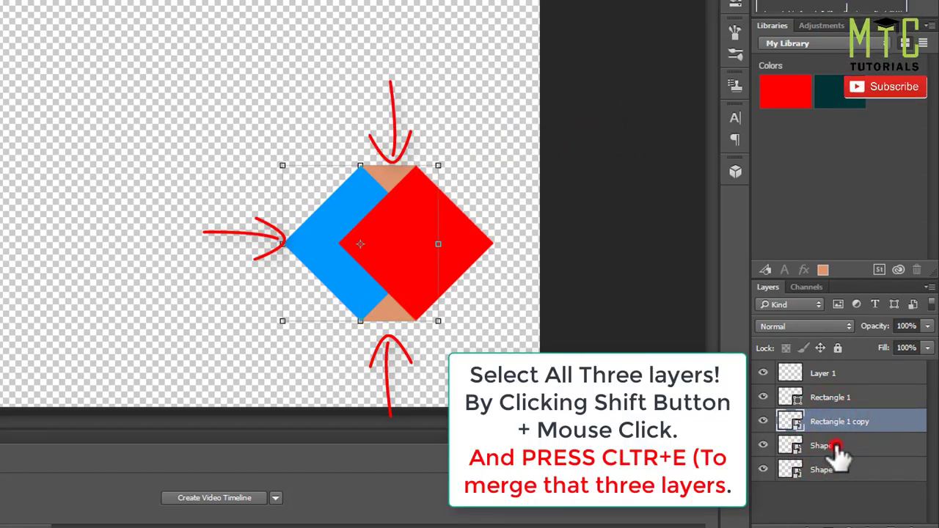
{"action": "left_click", "coordinate": [834, 445], "text": "shift"}
{"action": "left_click", "coordinate": [836, 469], "text": "shift"}
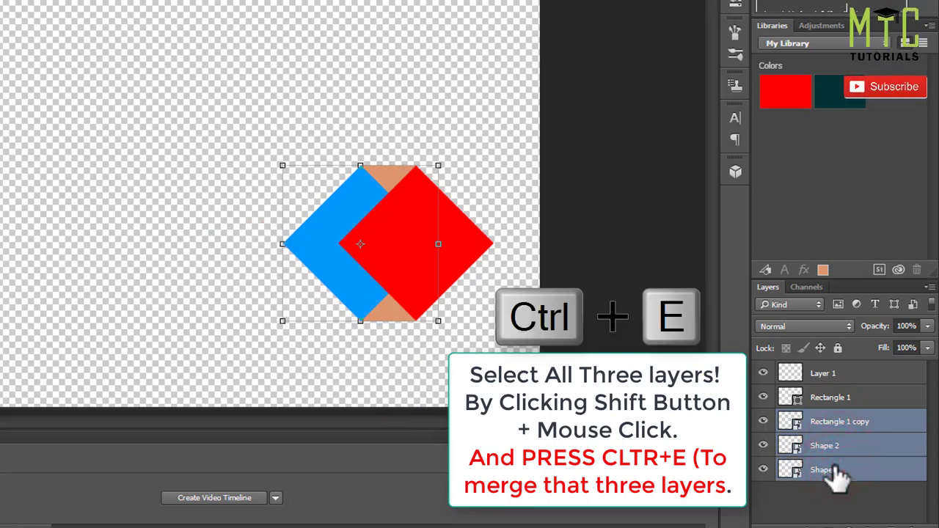
{"action": "key", "text": "ctrl+e"}
{"action": "left_click_drag", "start_coordinate": [352, 242], "coordinate": [266, 252]}
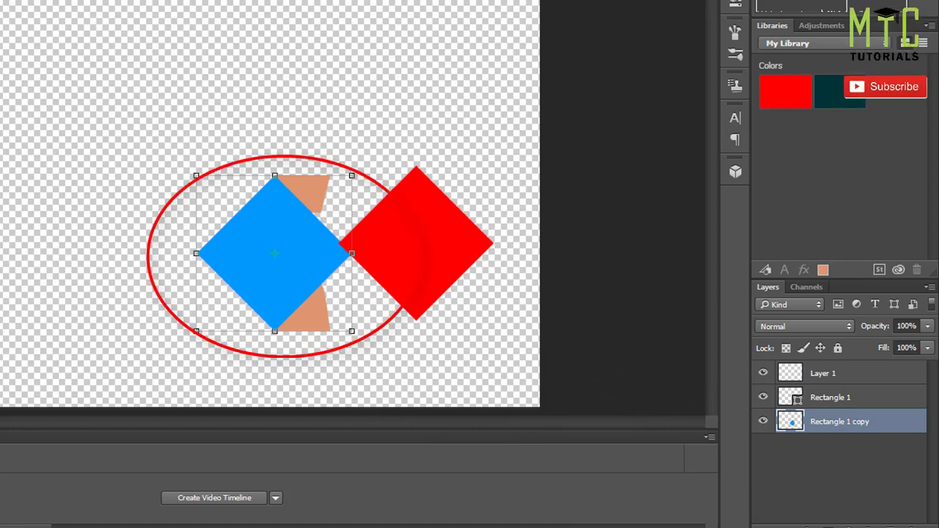
{"action": "key", "text": "ctrl+z"}
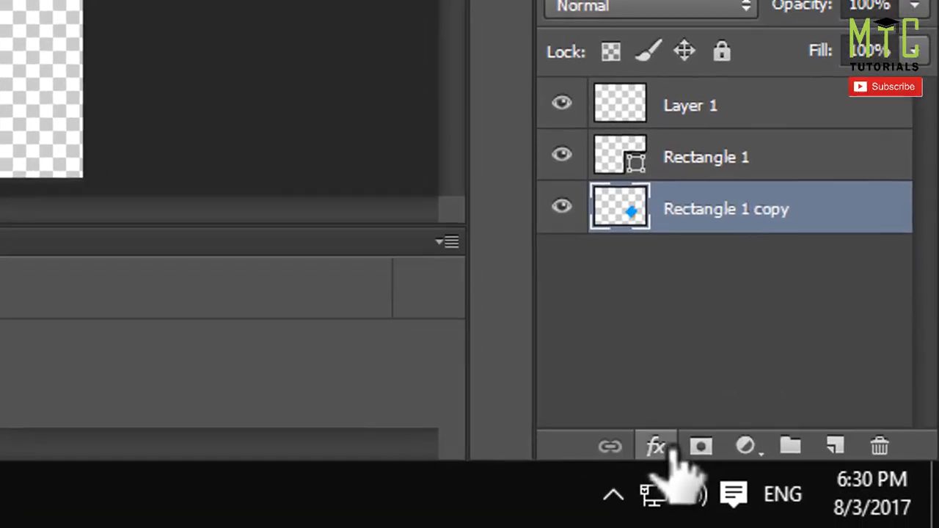
Give the merged Rectangle 1 copy layer a #003366 dark navy Color Overlay.
{"action": "left_click", "coordinate": [658, 446]}
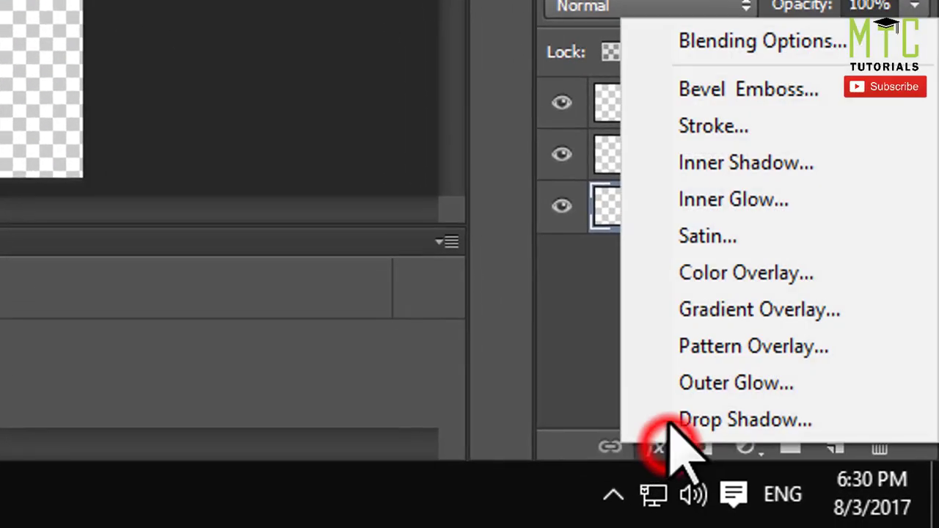
{"action": "left_click", "coordinate": [736, 278]}
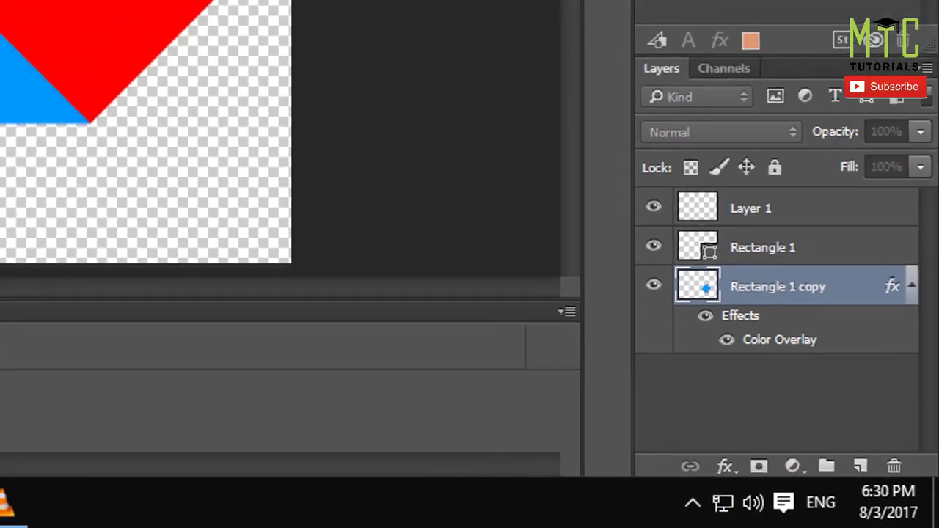
{"action": "left_click", "coordinate": [679, 352]}
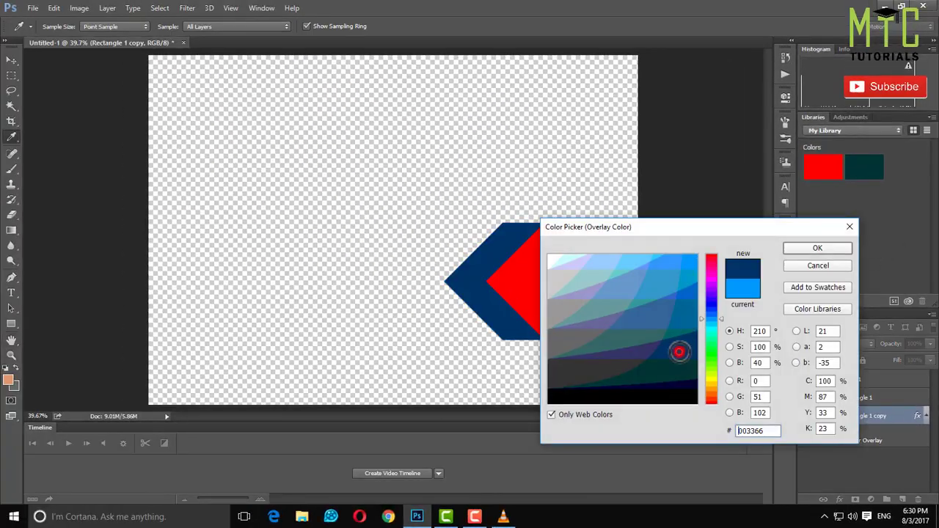
{"action": "left_click", "coordinate": [811, 250]}
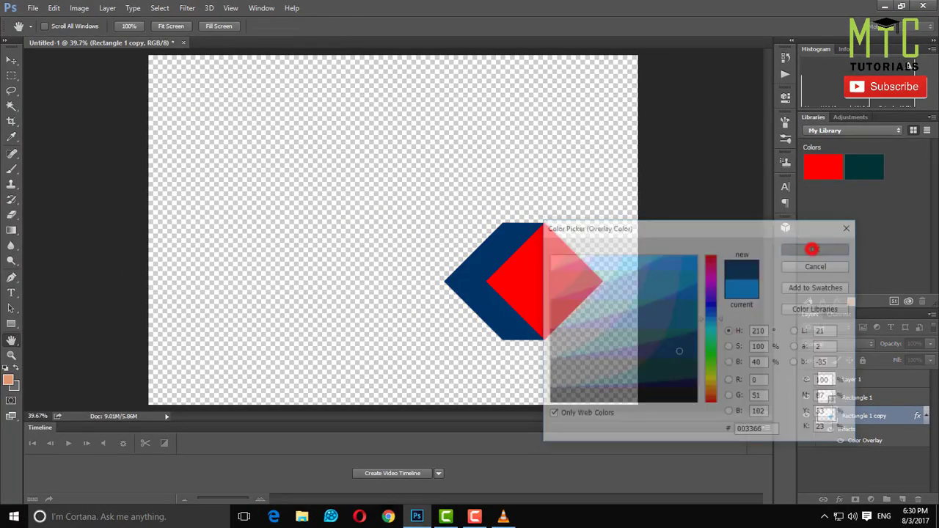
{"action": "key", "text": "v"}
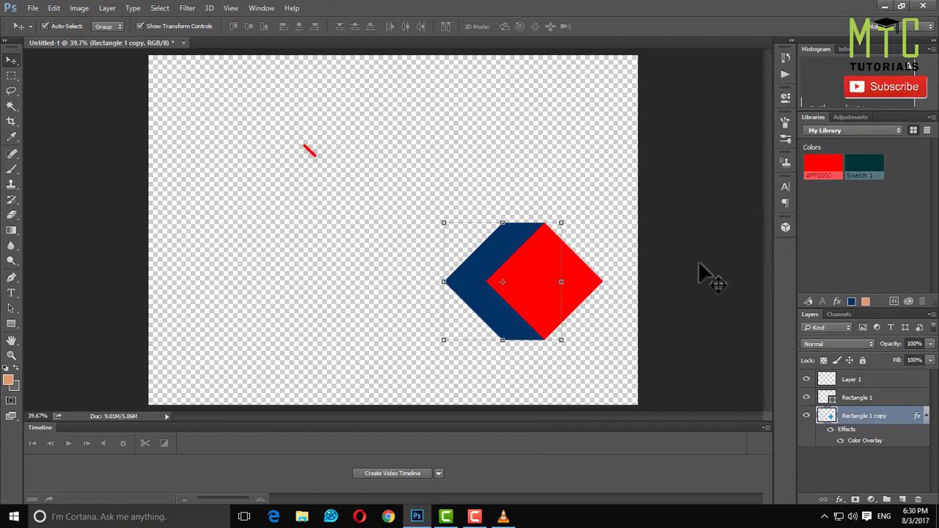
{"action": "scroll", "coordinate": [592, 282], "scroll_direction": "up", "scroll_amount": 3}
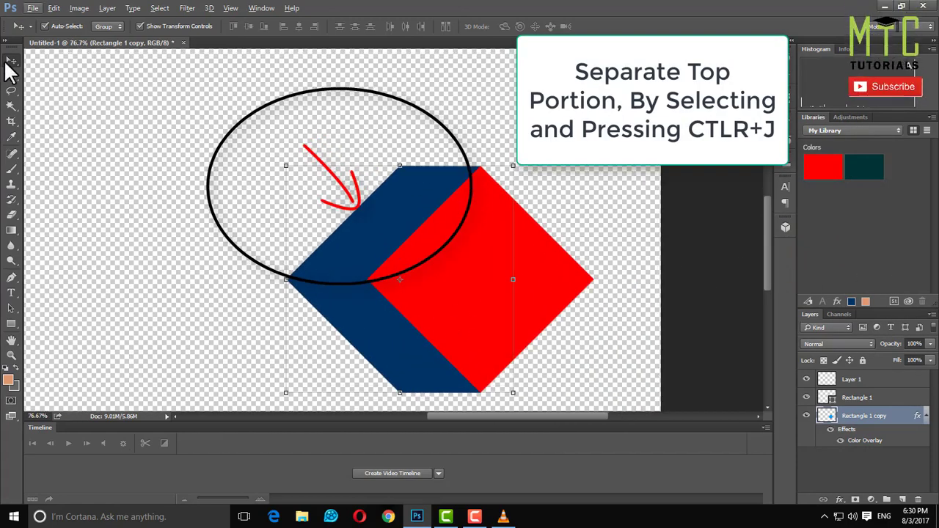
Marquee-select the navy shape's top half and copy it onto a new Layer 2 with Ctrl+J.
{"action": "left_click", "coordinate": [11, 76]}
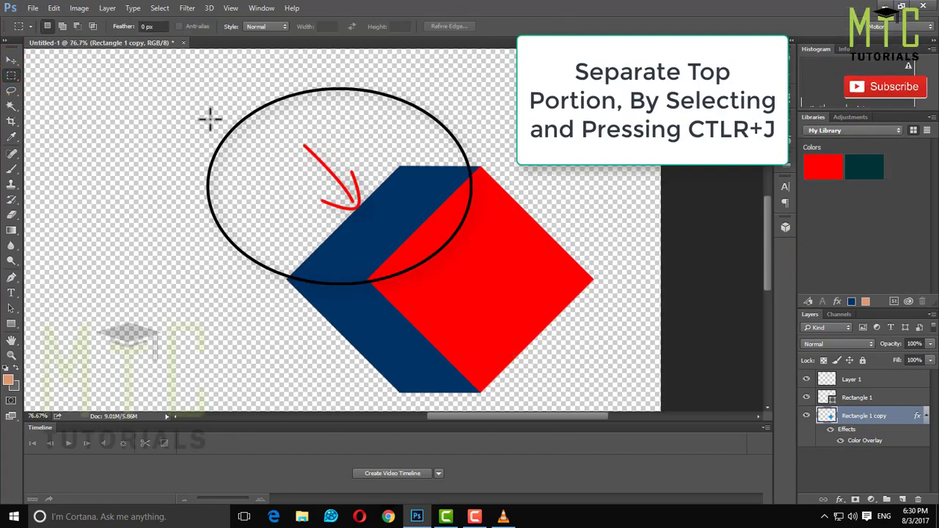
{"action": "left_click_drag", "start_coordinate": [218, 125], "coordinate": [555, 279]}
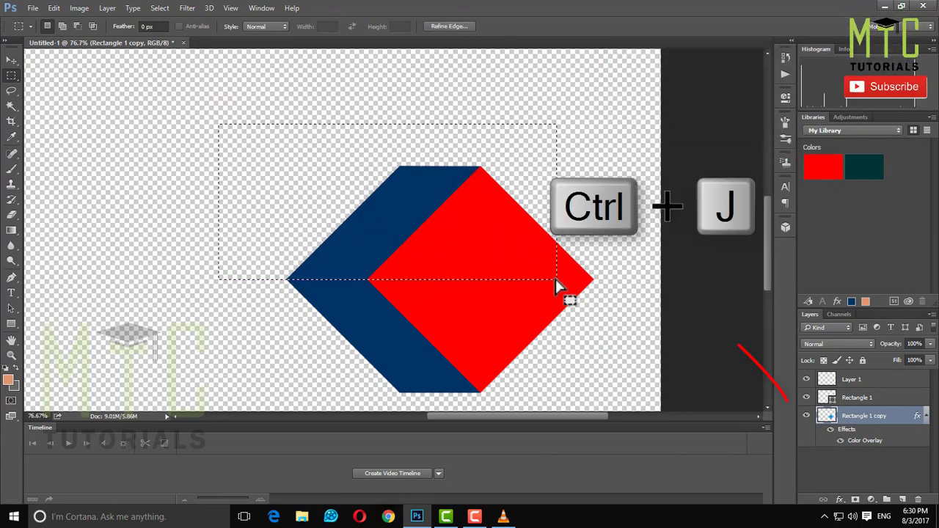
{"action": "key", "text": "ctrl+j"}
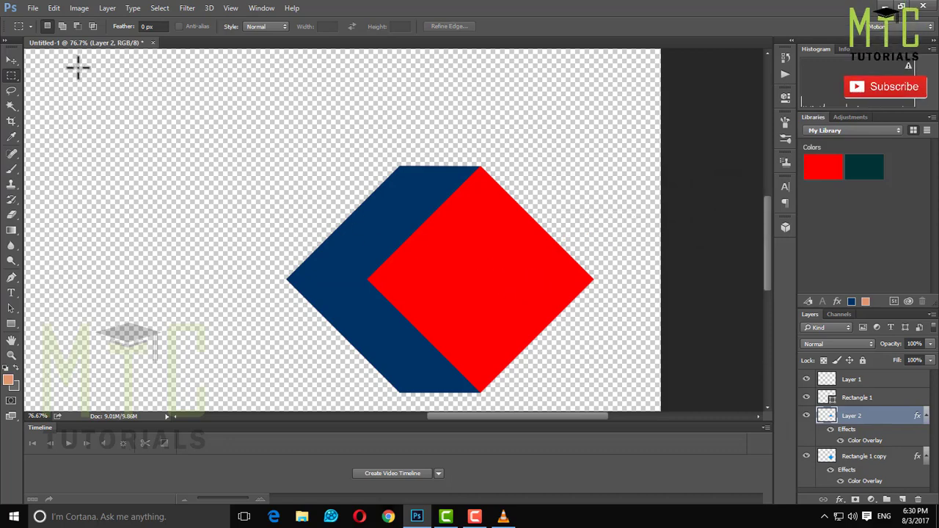
{"action": "left_click", "coordinate": [11, 58]}
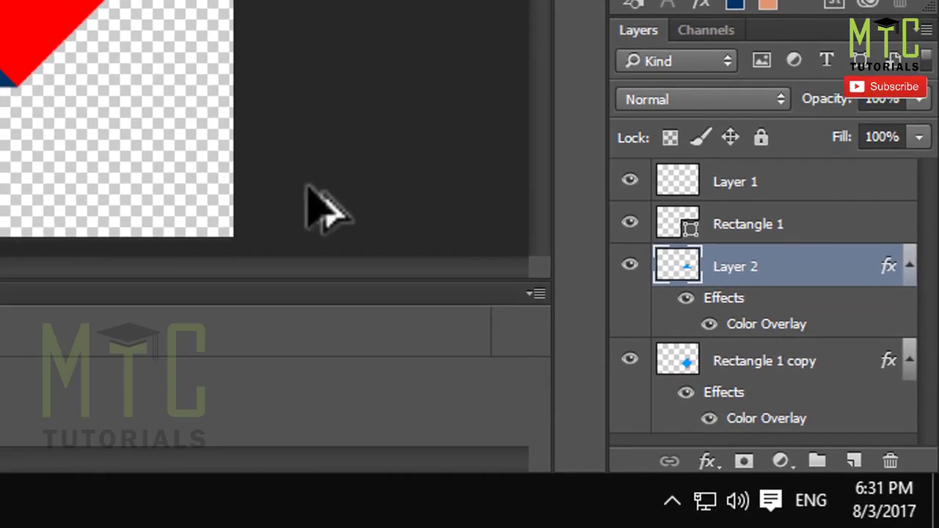
Add a light red ff6666 Color Overlay to Layer 2 for the cube's top face.
{"action": "left_click", "coordinate": [706, 462]}
{"action": "left_click", "coordinate": [772, 320]}
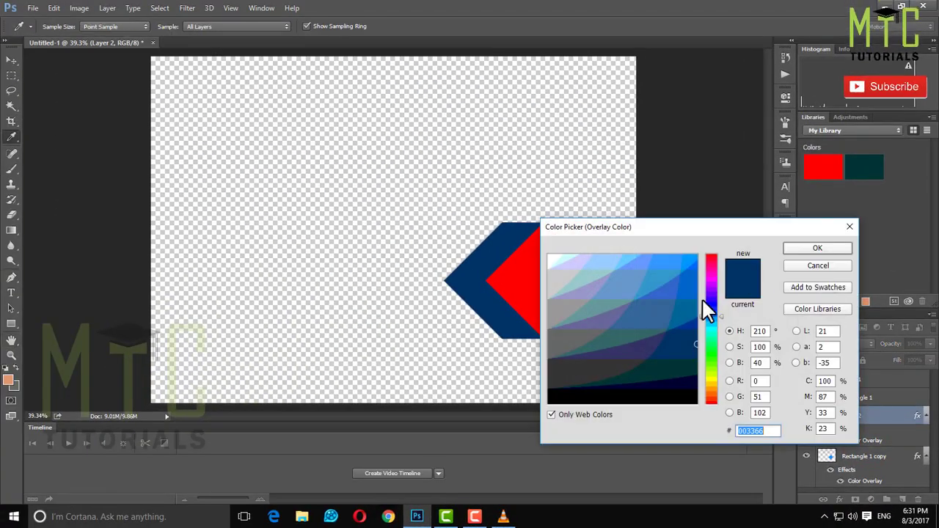
{"action": "left_click", "coordinate": [709, 279]}
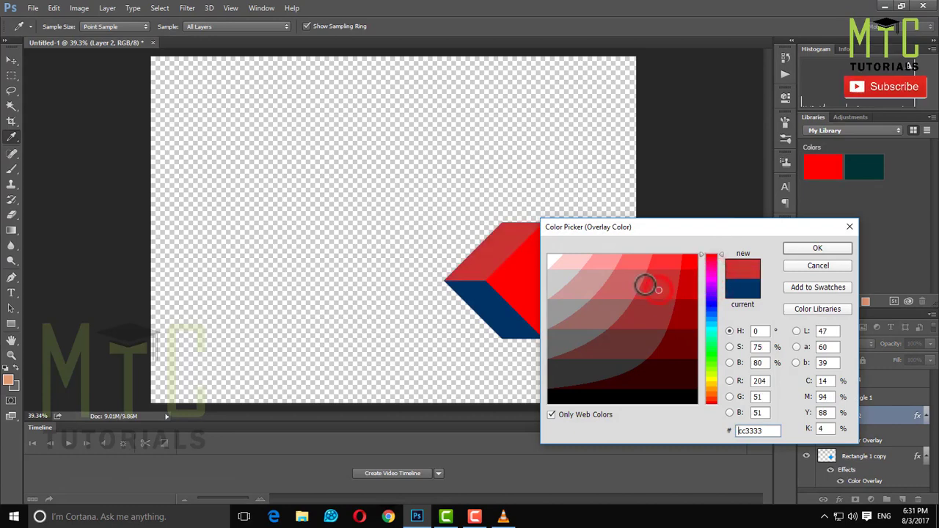
{"action": "left_click", "coordinate": [639, 267]}
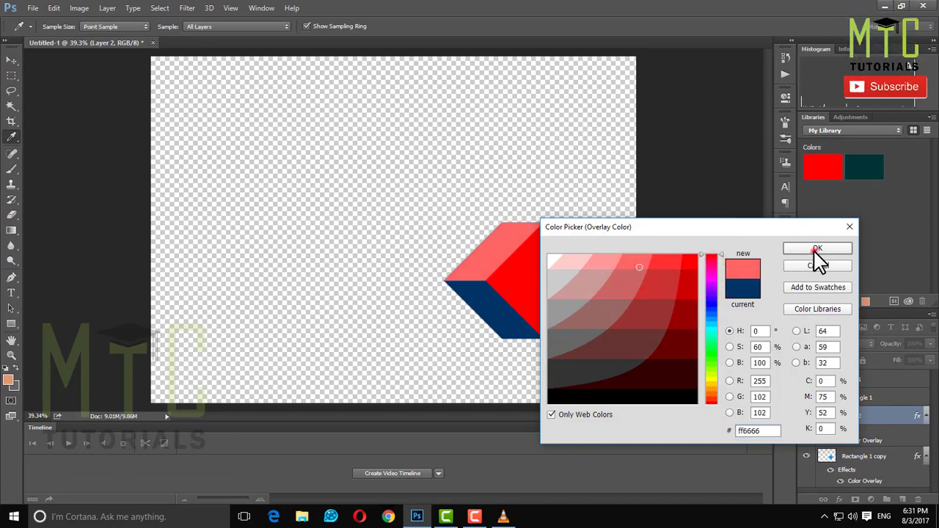
{"action": "left_click", "coordinate": [816, 250]}
{"action": "key", "text": "v"}
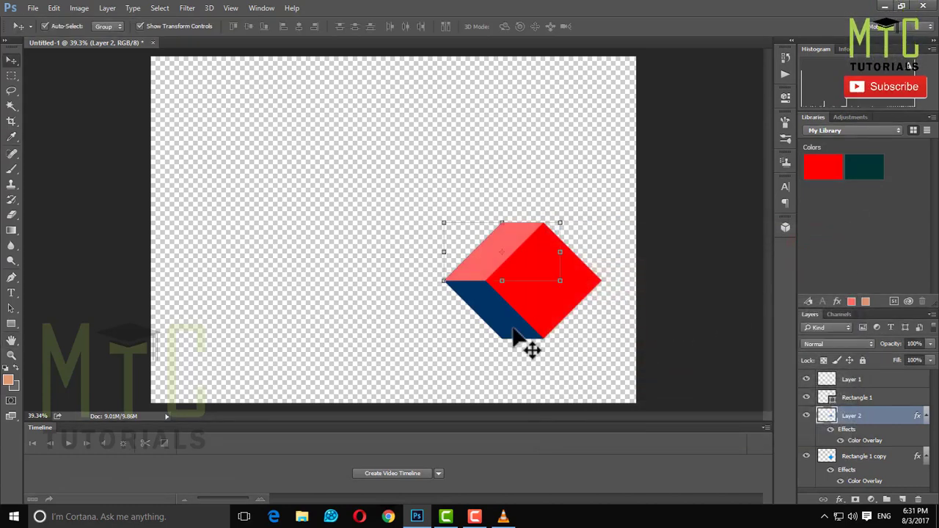
{"action": "left_click", "coordinate": [515, 326]}
Give Rectangle 1 copy a dark red 660000 Color Overlay for the cube's lower face.
{"action": "left_click", "coordinate": [840, 499]}
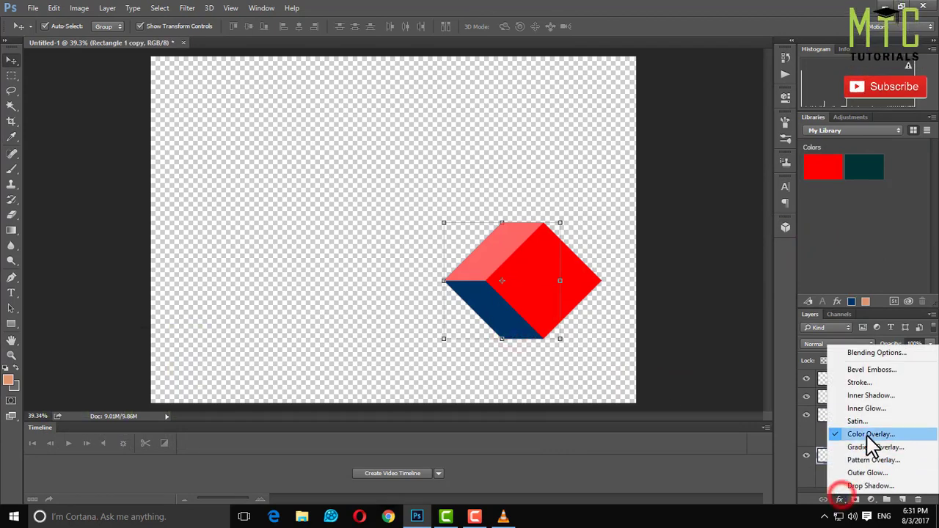
{"action": "left_click", "coordinate": [869, 432]}
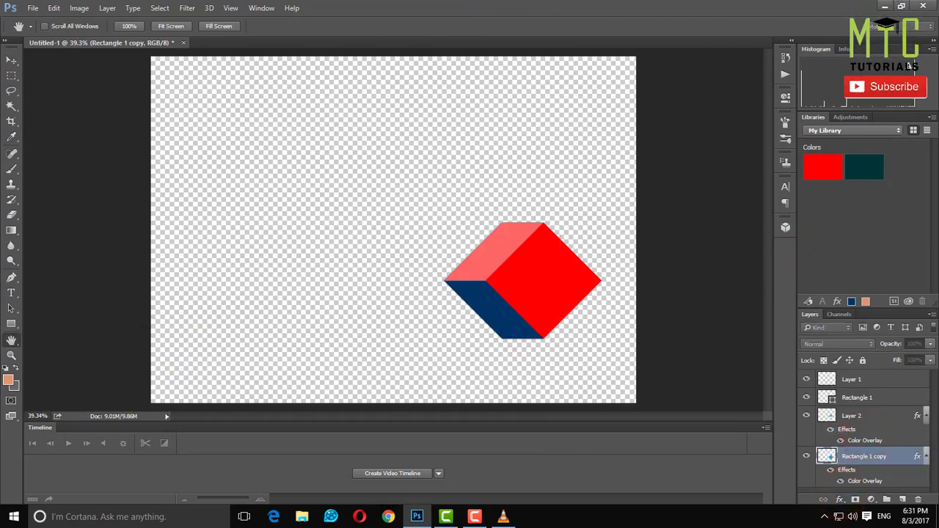
{"action": "mouse_move", "coordinate": [705, 88]}
{"action": "left_mouse_down"}
{"action": "mouse_move", "coordinate": [858, 67]}
{"action": "mouse_move", "coordinate": [281, 62]}
{"action": "left_mouse_up"}
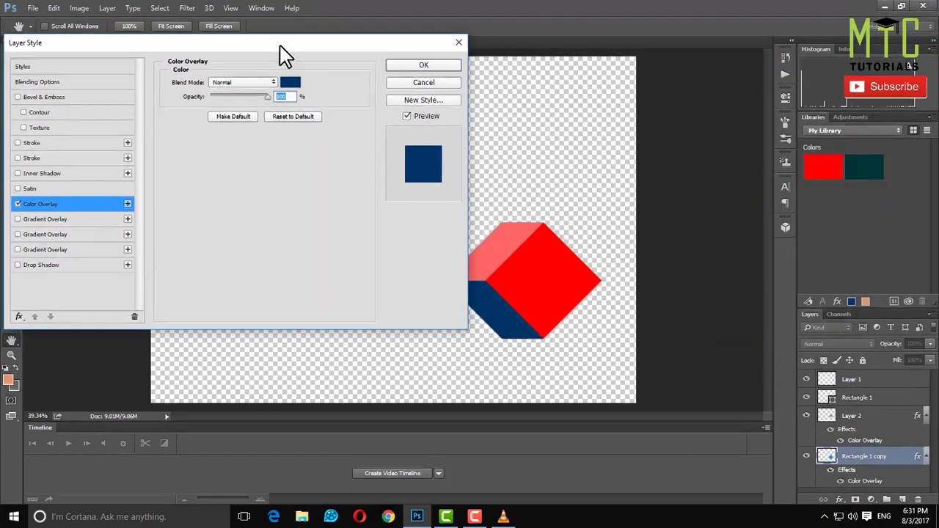
{"action": "left_click", "coordinate": [284, 91]}
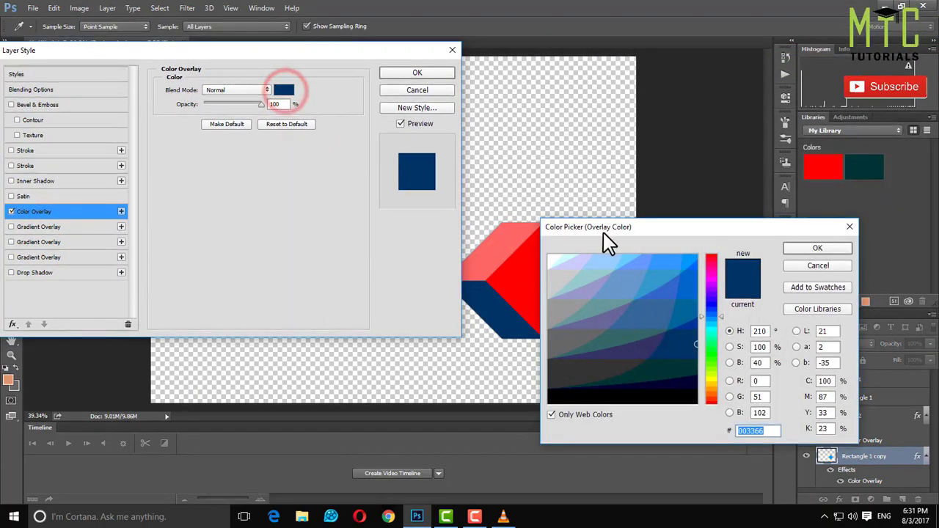
{"action": "left_click_drag", "start_coordinate": [608, 241], "coordinate": [684, 125]}
{"action": "left_click_drag", "start_coordinate": [783, 197], "coordinate": [785, 154]}
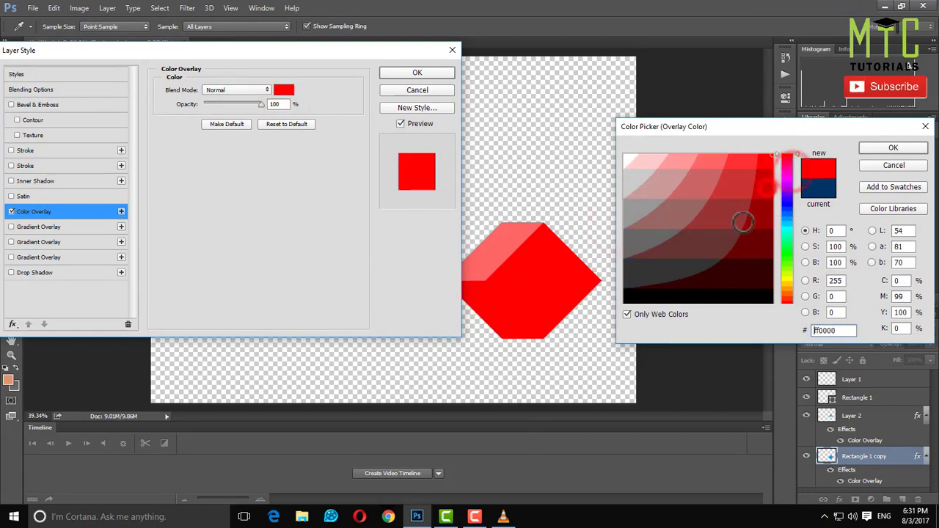
{"action": "left_click", "coordinate": [887, 150]}
{"action": "left_click", "coordinate": [421, 74]}
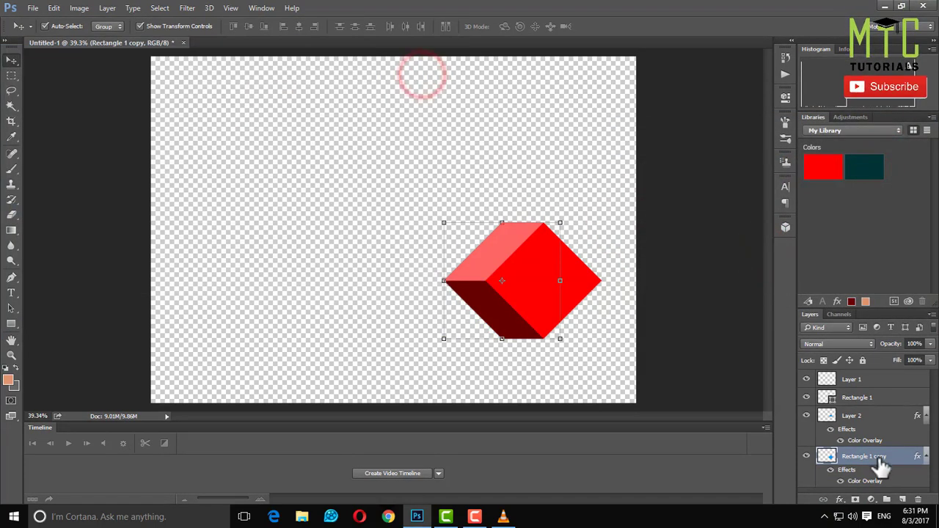
Collapse the layers' effect lists and select all four cube layers together.
{"action": "left_click", "coordinate": [926, 456]}
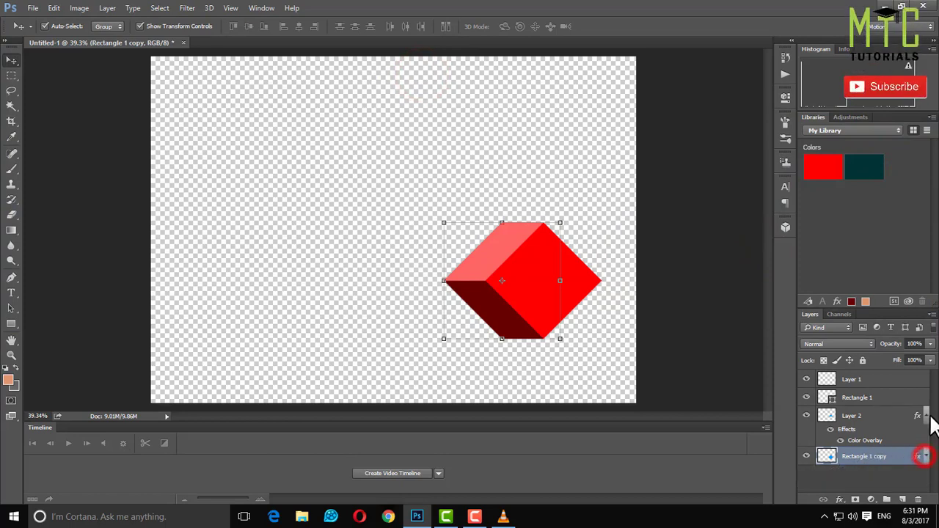
{"action": "left_click", "coordinate": [926, 415]}
{"action": "left_click", "coordinate": [844, 455]}
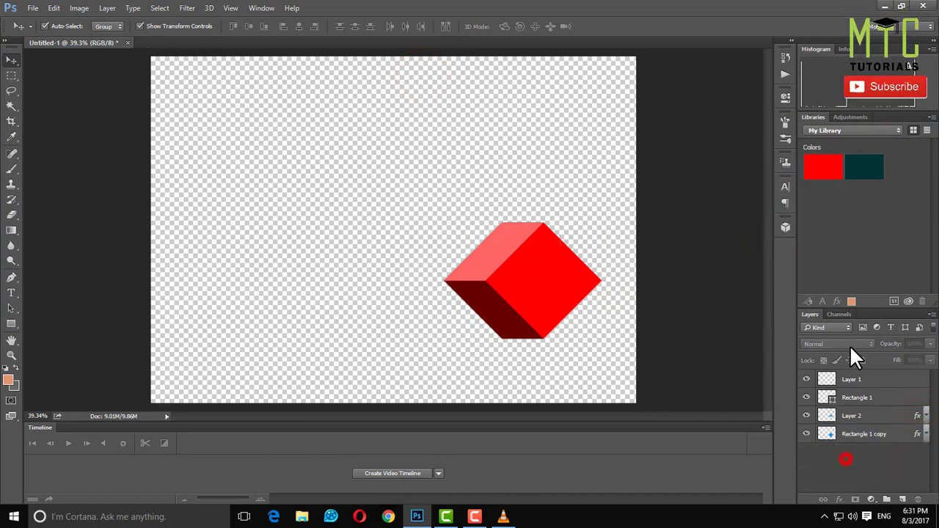
{"action": "key", "text": "ctrl+d"}
{"action": "left_click", "coordinate": [847, 436]}
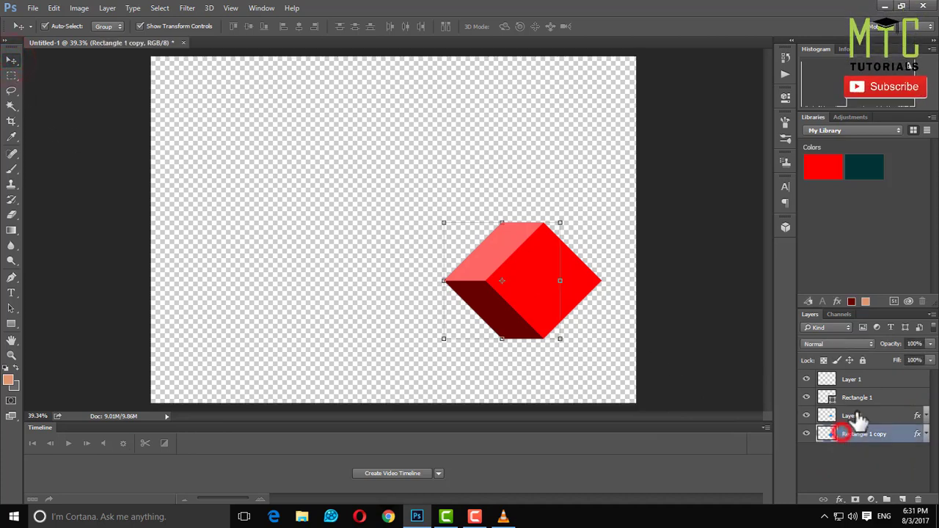
{"action": "left_click", "coordinate": [857, 415], "text": "shift"}
{"action": "left_click", "coordinate": [865, 380], "text": "shift"}
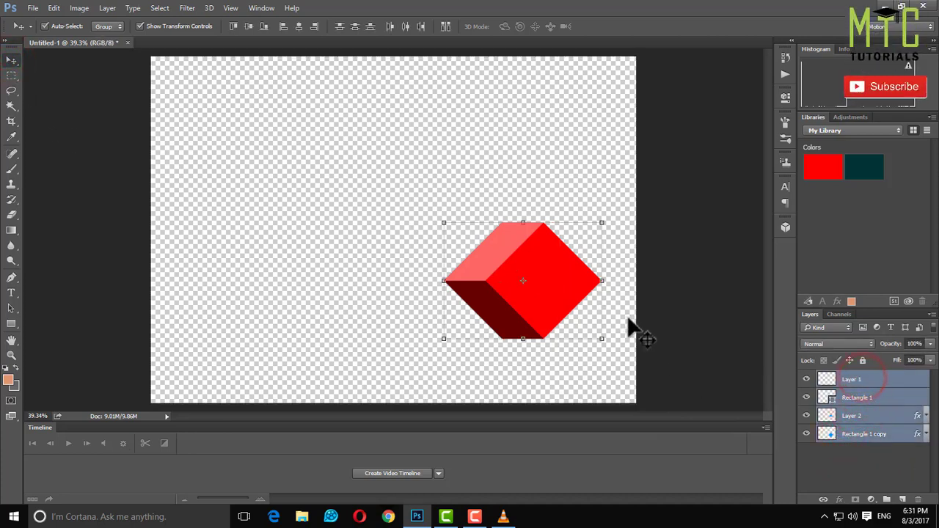
Drag out a trial copy of the cube up-left, then undo it.
{"action": "left_click_drag", "start_coordinate": [568, 303], "coordinate": [477, 220]}
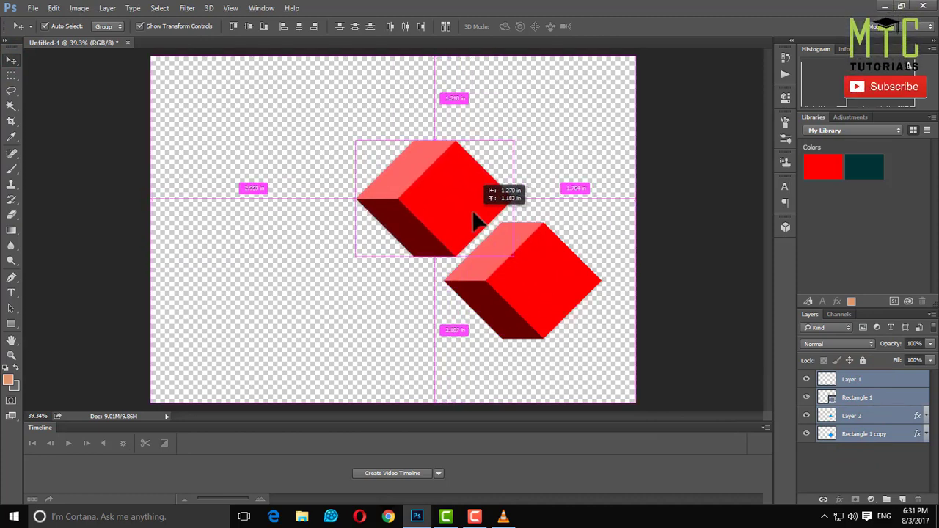
{"action": "left_click_drag", "start_coordinate": [476, 220], "coordinate": [475, 230]}
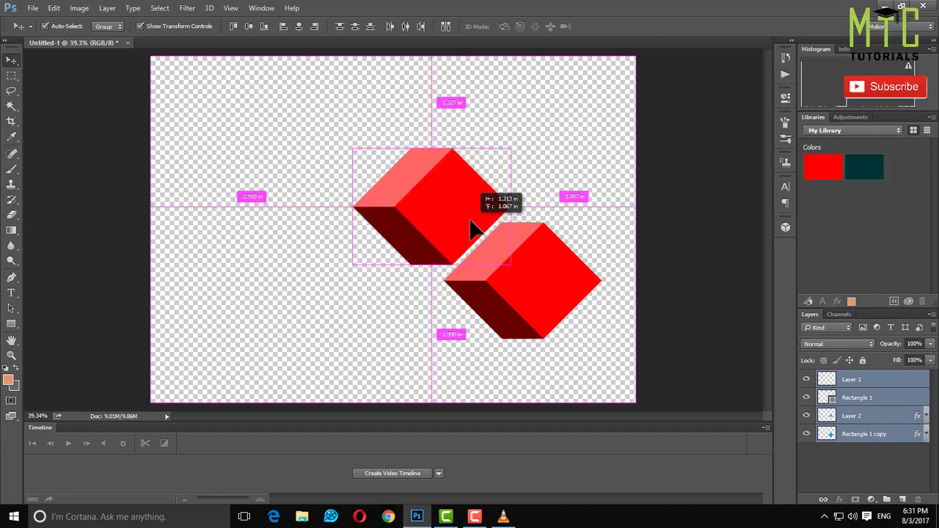
{"action": "left_click_drag", "start_coordinate": [472, 224], "coordinate": [474, 220]}
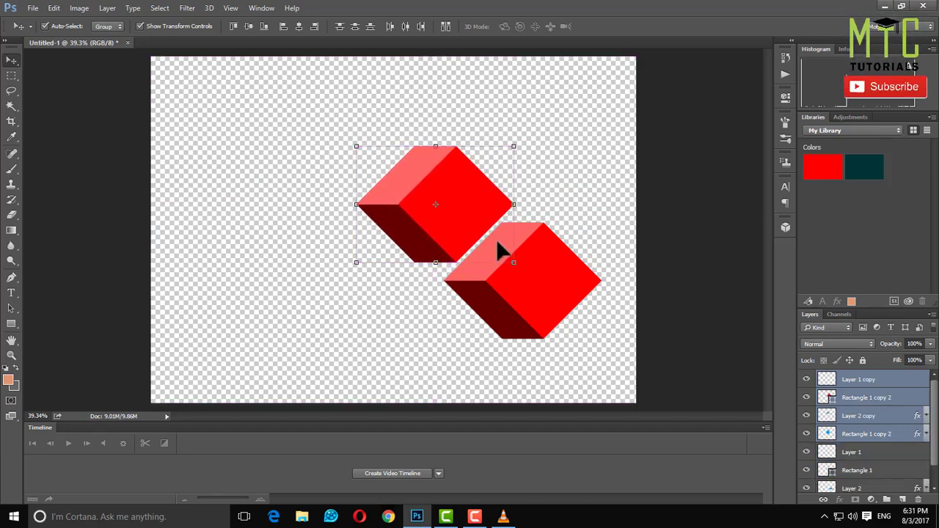
{"action": "left_click_drag", "start_coordinate": [827, 399], "coordinate": [836, 408]}
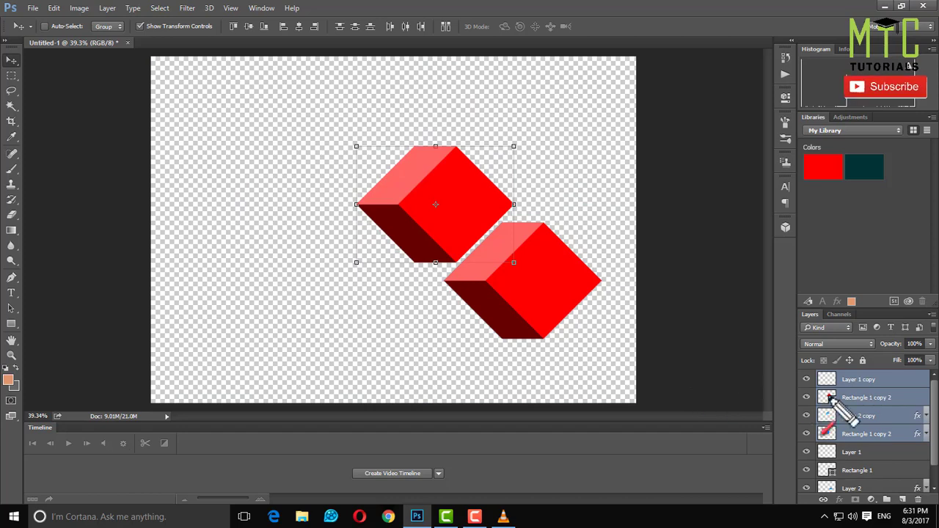
{"action": "left_click", "coordinate": [54, 8]}
{"action": "left_click", "coordinate": [63, 19]}
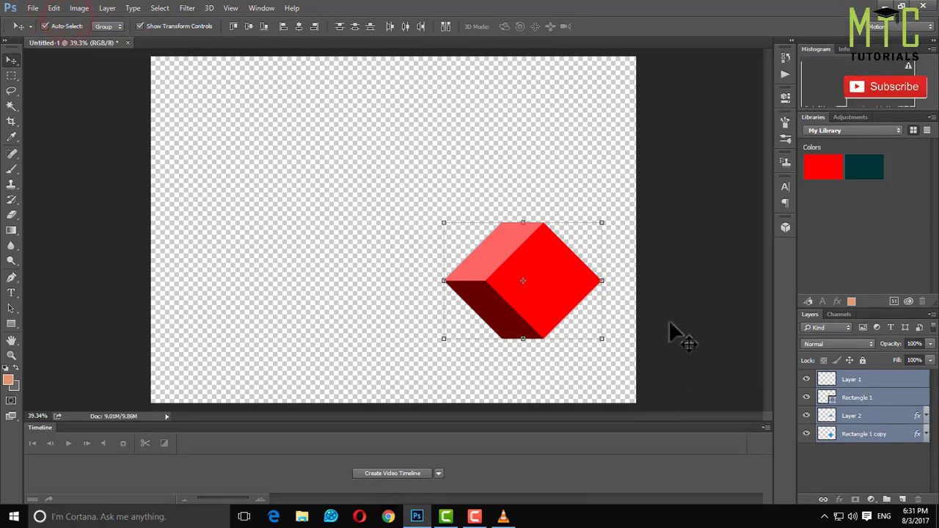
Shrink one cube and move it into place beside the others.
{"action": "left_click_drag", "start_coordinate": [603, 221], "coordinate": [551, 260]}
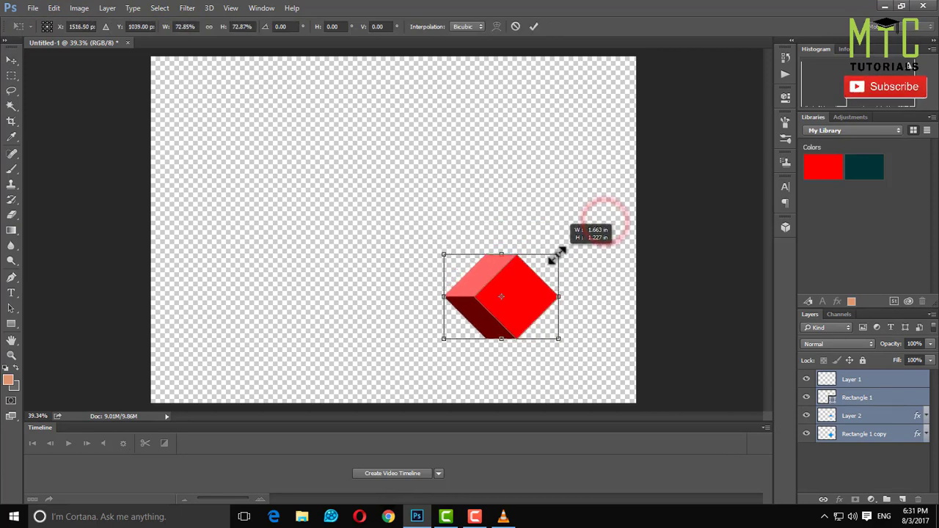
{"action": "mouse_move", "coordinate": [527, 291]}
{"action": "left_mouse_down"}
{"action": "mouse_move", "coordinate": [562, 280]}
{"action": "mouse_move", "coordinate": [494, 236]}
{"action": "mouse_move", "coordinate": [499, 339]}
{"action": "mouse_move", "coordinate": [448, 292]}
{"action": "left_mouse_up"}
{"action": "key", "text": "Return"}
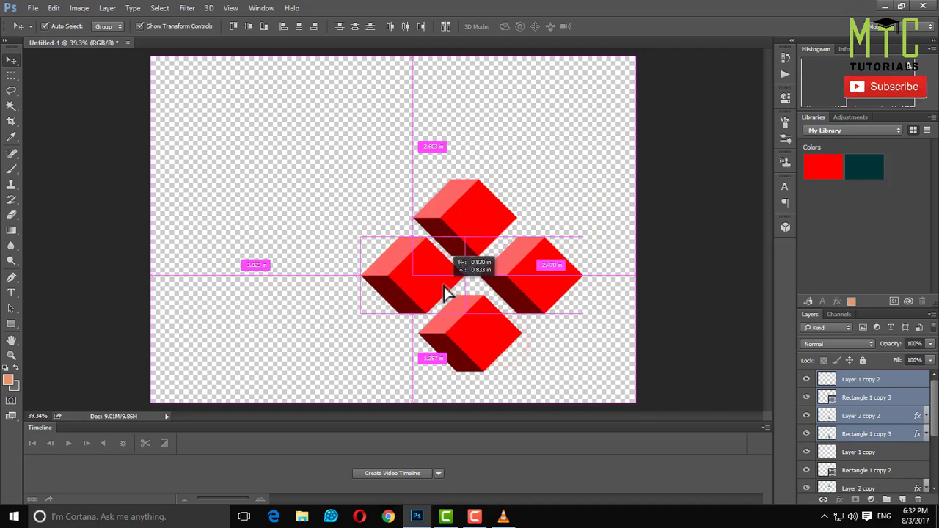
{"action": "left_click_drag", "start_coordinate": [447, 292], "coordinate": [447, 292]}
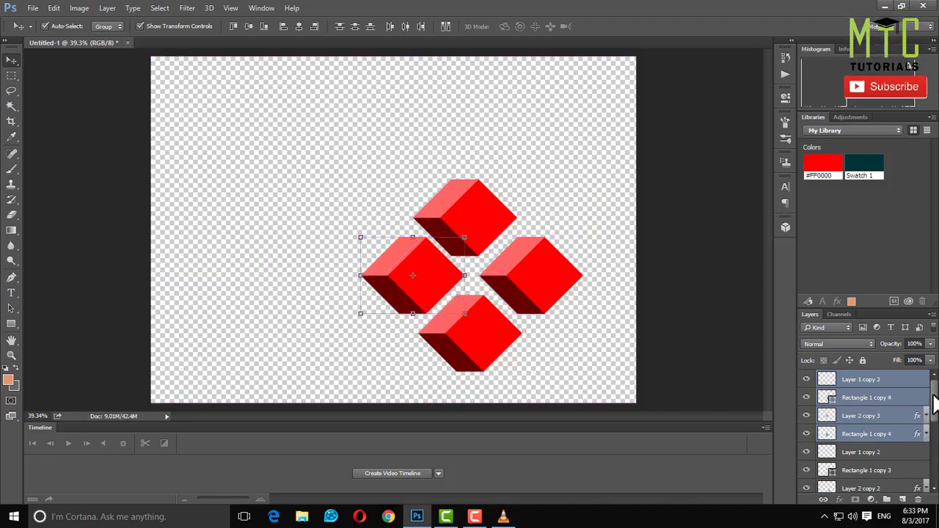
Select the cube layers and try duplicating the four cubes, then undo the duplicates.
{"action": "scroll", "coordinate": [933, 433], "scroll_direction": "down", "scroll_amount": 1}
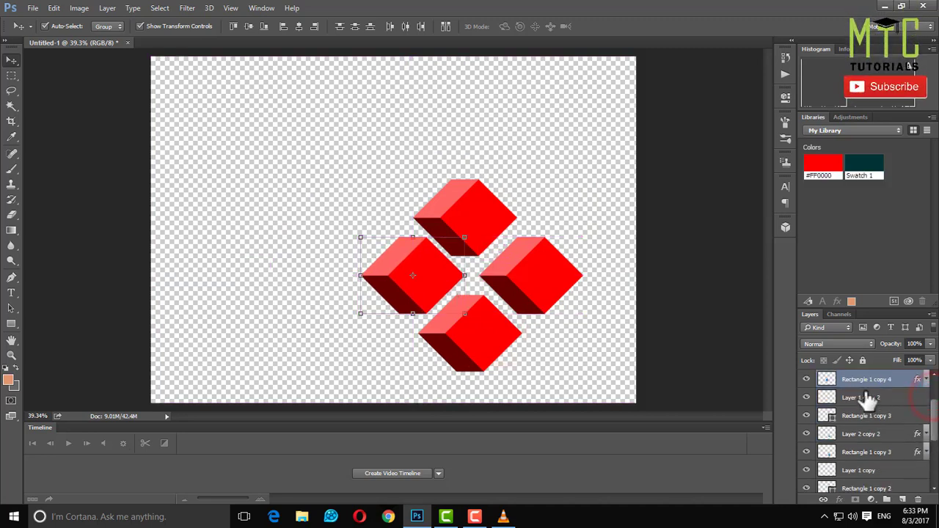
{"action": "left_click", "coordinate": [865, 396]}
{"action": "scroll", "coordinate": [922, 446], "scroll_direction": "down", "scroll_amount": 2}
{"action": "left_click", "coordinate": [885, 486]}
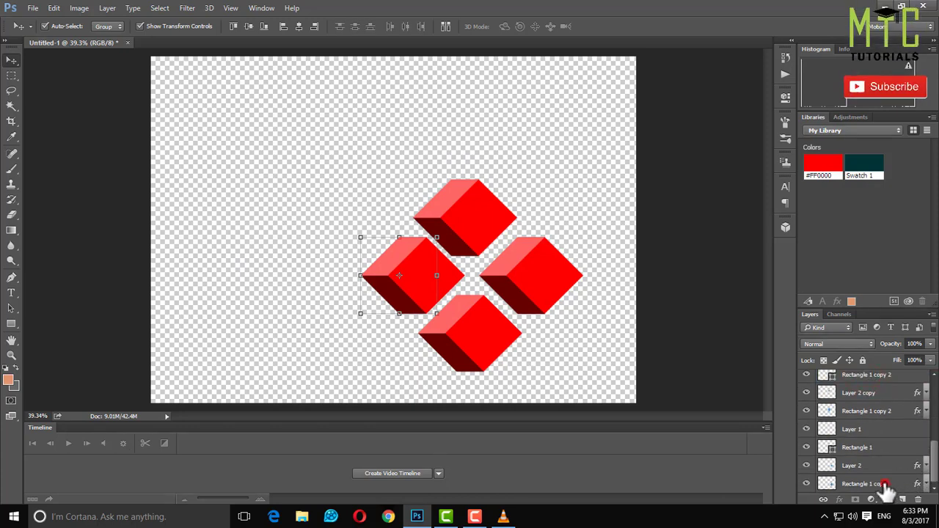
{"action": "left_click_drag", "start_coordinate": [478, 334], "coordinate": [489, 269]}
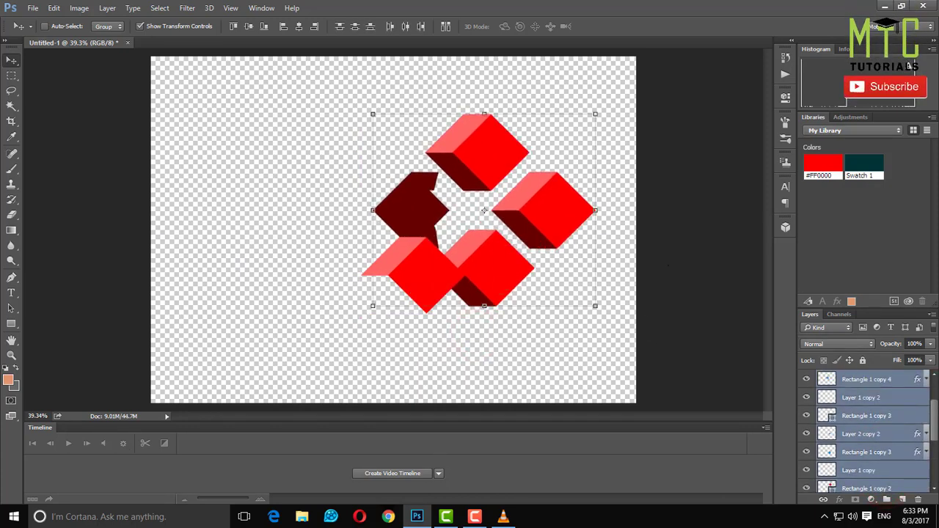
{"action": "left_click", "coordinate": [57, 8]}
Select all four cube layers, then move and scale the diamond group to about 72%.
{"action": "scroll", "coordinate": [903, 446], "scroll_direction": "down", "scroll_amount": 2}
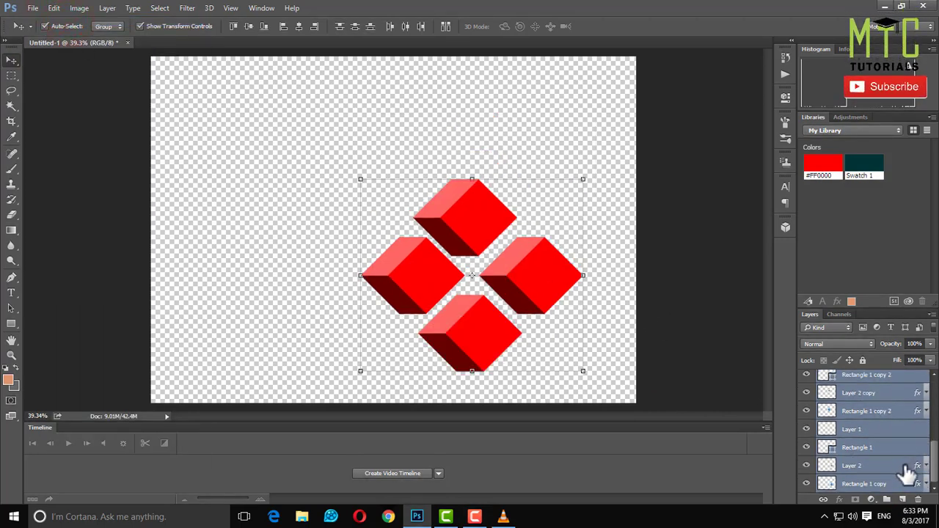
{"action": "scroll", "coordinate": [907, 469], "scroll_direction": "up", "scroll_amount": 3}
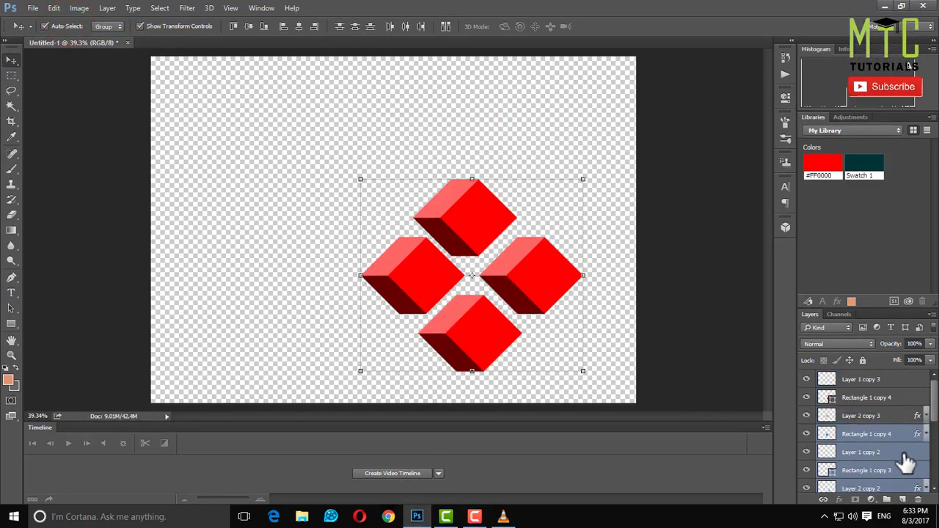
{"action": "left_click", "coordinate": [864, 379], "text": "shift"}
{"action": "scroll", "coordinate": [880, 440], "scroll_direction": "down", "scroll_amount": 5}
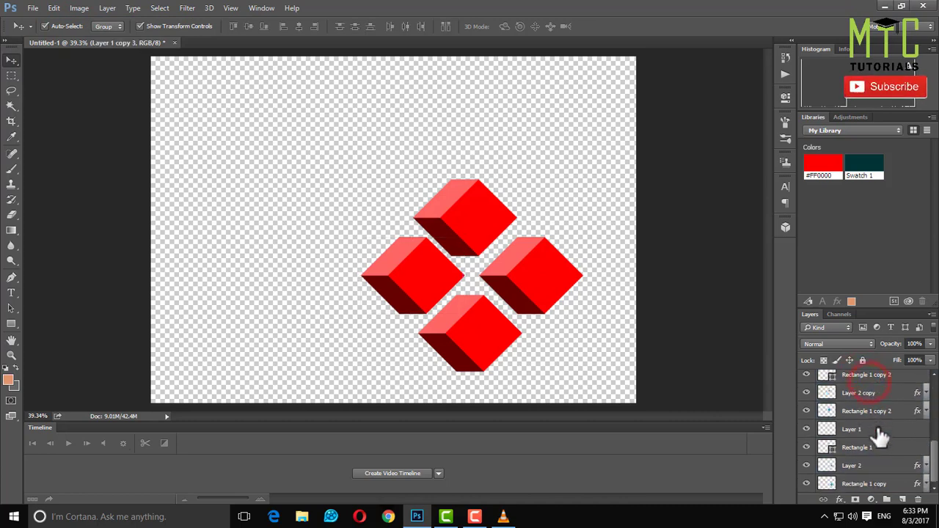
{"action": "left_click", "coordinate": [865, 484], "text": "shift"}
{"action": "left_click_drag", "start_coordinate": [467, 293], "coordinate": [486, 230]}
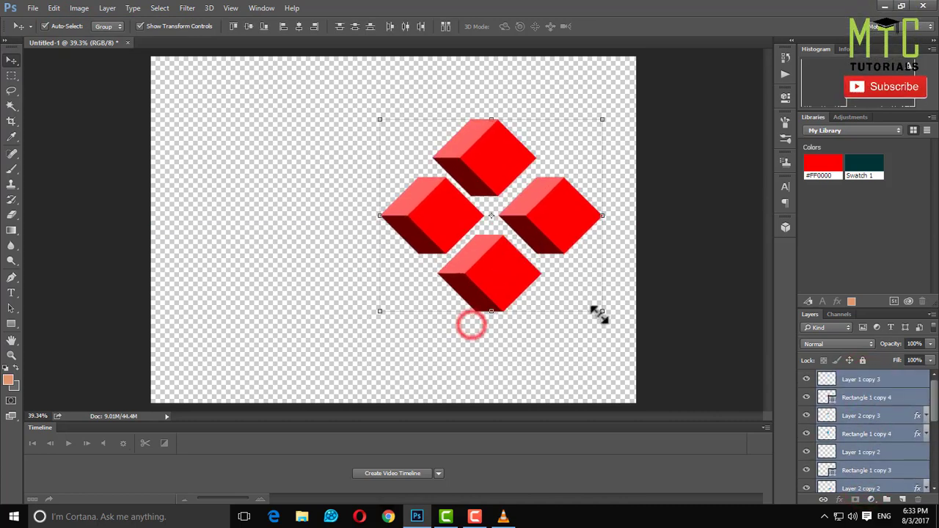
{"action": "left_click_drag", "start_coordinate": [600, 314], "coordinate": [530, 273]}
{"action": "mouse_move", "coordinate": [462, 227]}
{"action": "left_mouse_down"}
{"action": "mouse_move", "coordinate": [523, 258]}
{"action": "mouse_move", "coordinate": [509, 240]}
{"action": "left_mouse_up"}
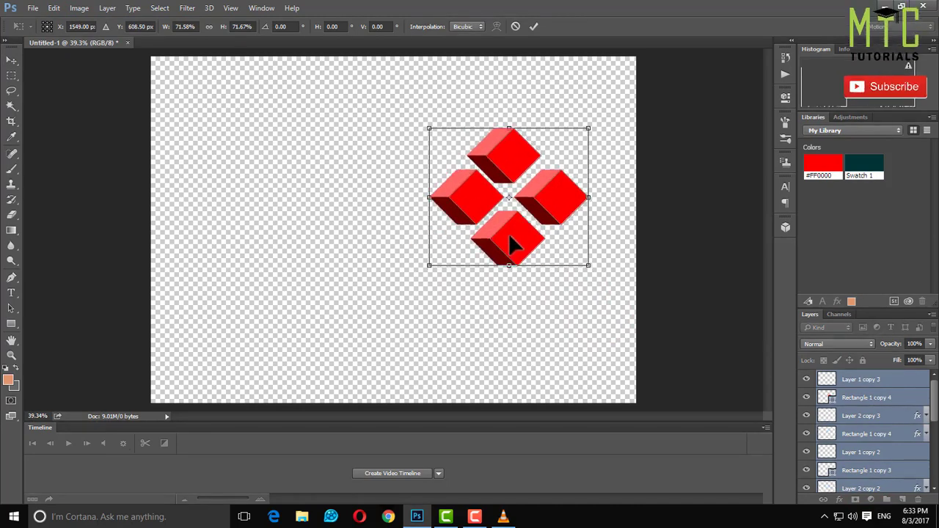
{"action": "key", "text": "Return"}
{"action": "left_click", "coordinate": [535, 317]}
{"action": "left_click", "coordinate": [515, 228]}
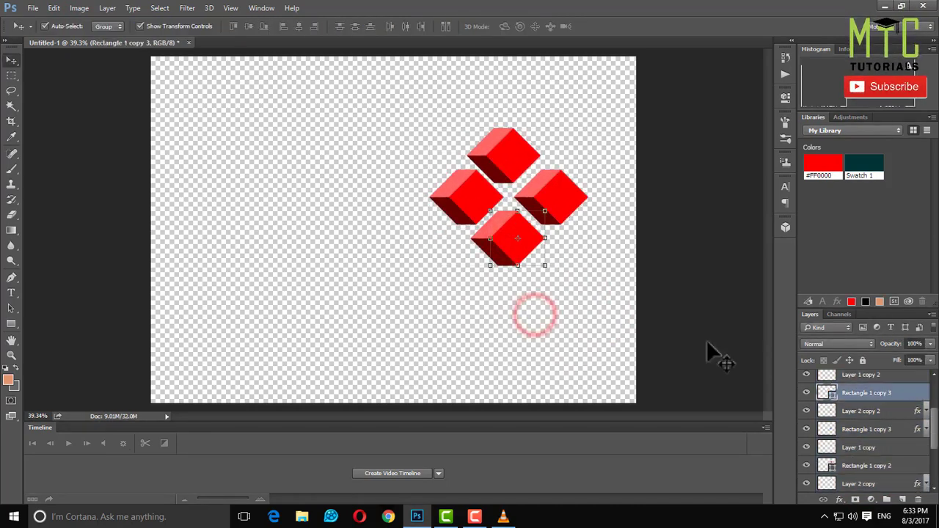
{"action": "left_click", "coordinate": [878, 381]}
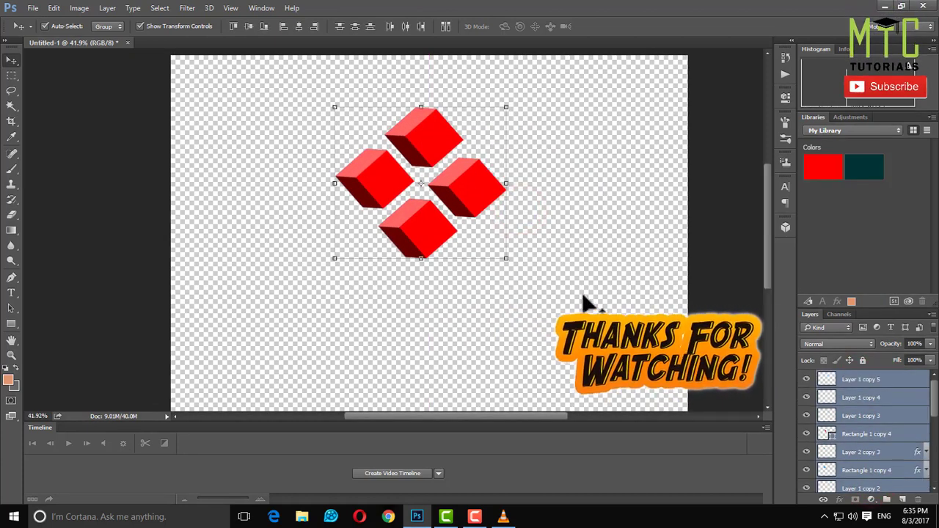
Type the MTC title and move it up beneath the cubes.
{"action": "left_click", "coordinate": [11, 293]}
{"action": "left_click", "coordinate": [254, 339]}
{"action": "type", "text": "M"}
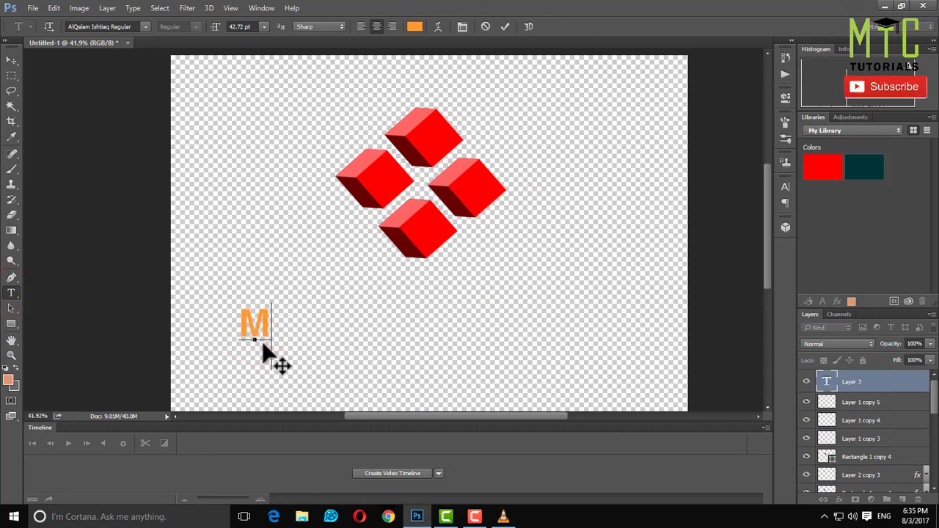
{"action": "type", "text": "TC"}
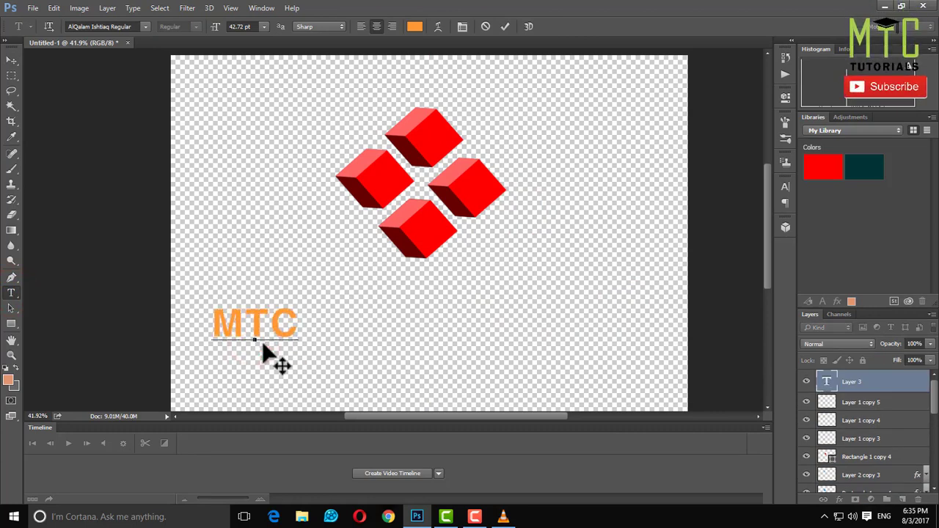
{"action": "left_click", "coordinate": [11, 58]}
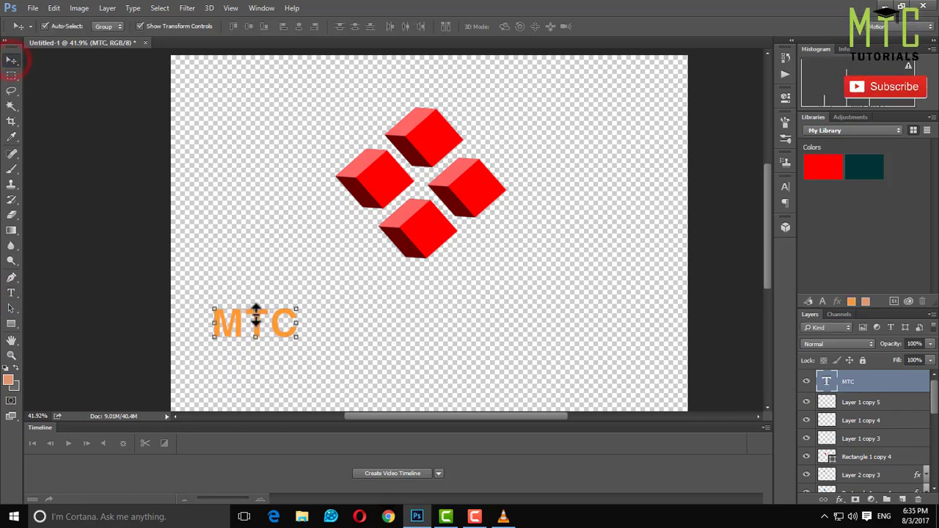
{"action": "left_click_drag", "start_coordinate": [233, 330], "coordinate": [370, 306]}
{"action": "scroll", "coordinate": [419, 304], "scroll_direction": "up", "scroll_amount": 2}
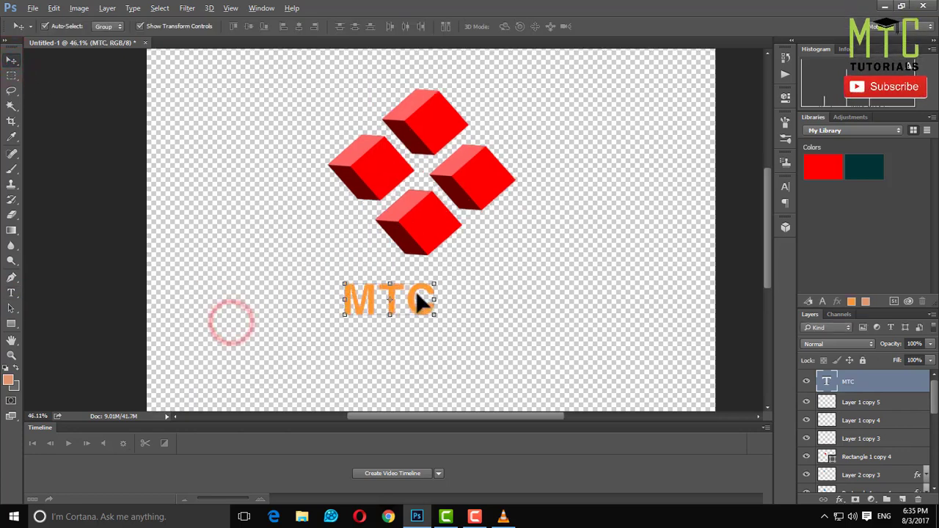
Change the MTC font to Arial Bold after trying Algerian Regular.
{"action": "left_click", "coordinate": [11, 293]}
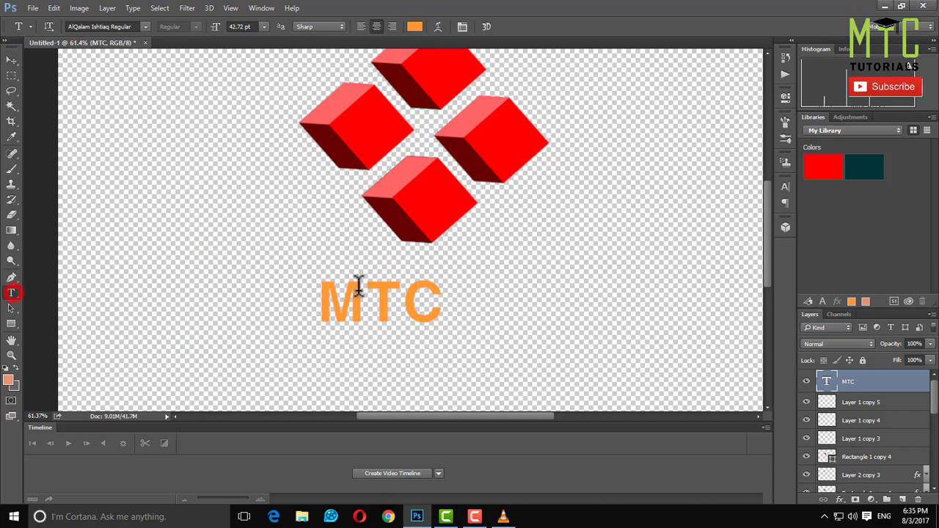
{"action": "double_click", "coordinate": [415, 295]}
{"action": "left_click", "coordinate": [145, 26]}
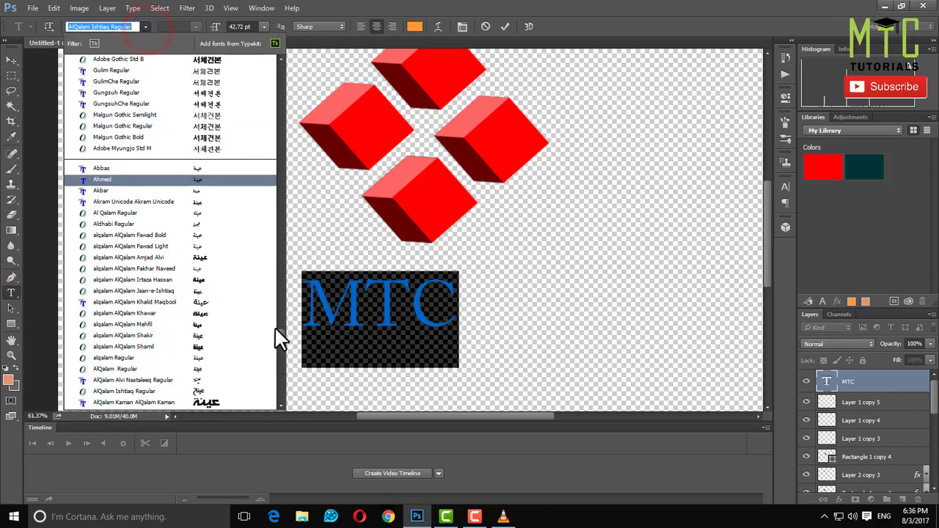
{"action": "left_click_drag", "start_coordinate": [280, 325], "coordinate": [299, 56]}
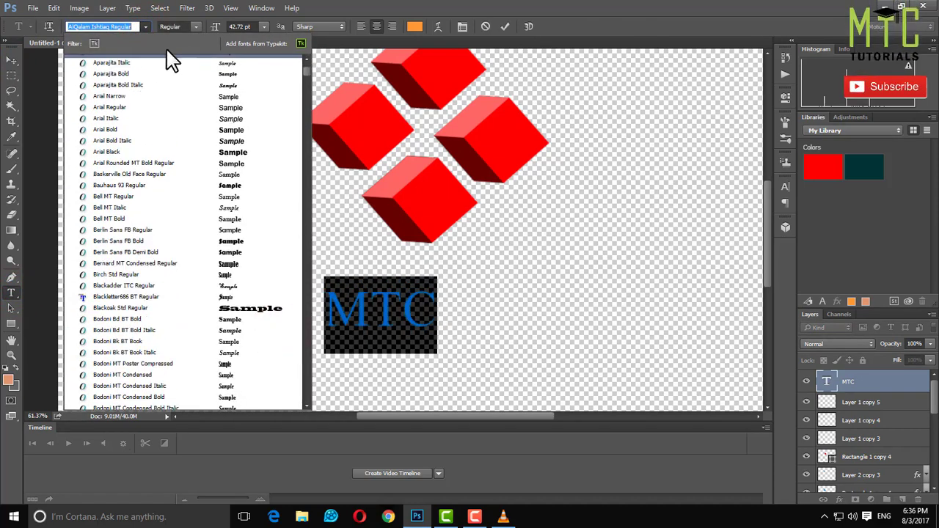
{"action": "scroll", "coordinate": [130, 81], "scroll_direction": "up", "scroll_amount": 2}
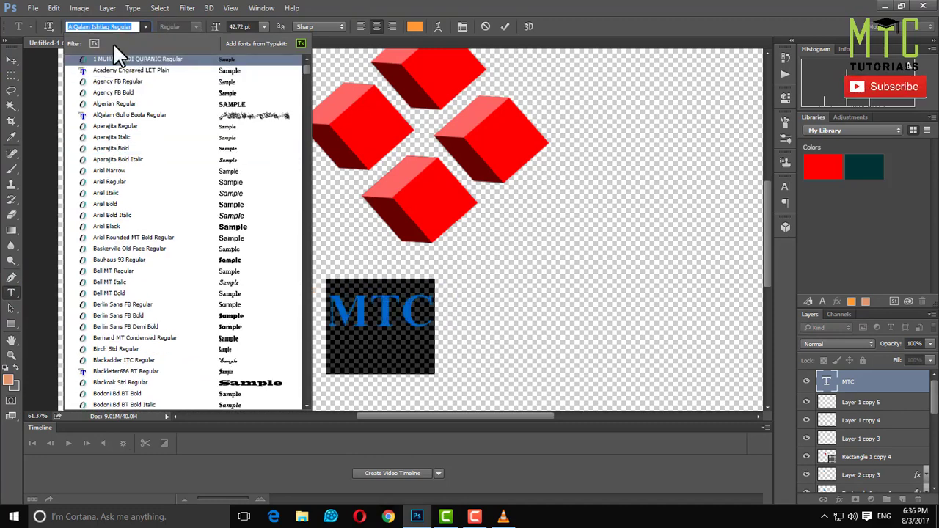
{"action": "left_click", "coordinate": [119, 103]}
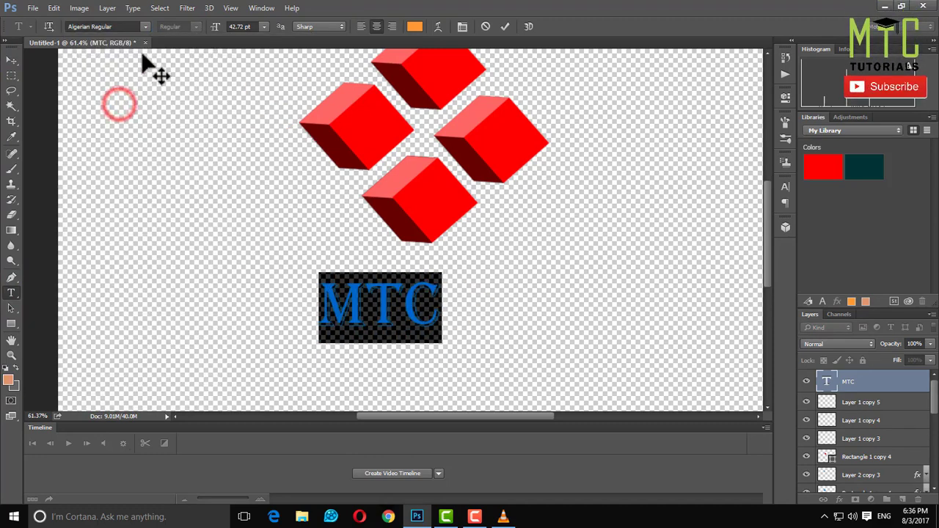
{"action": "left_click", "coordinate": [145, 27]}
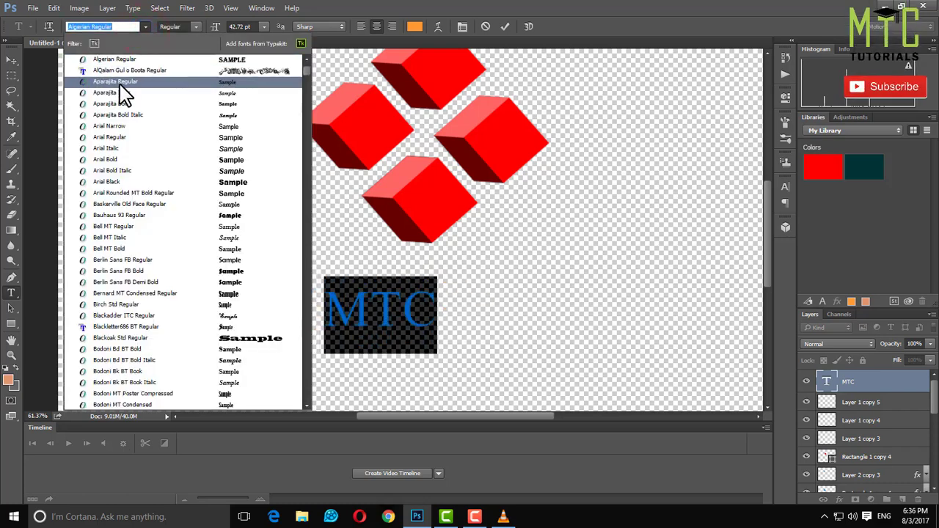
{"action": "left_click", "coordinate": [124, 161]}
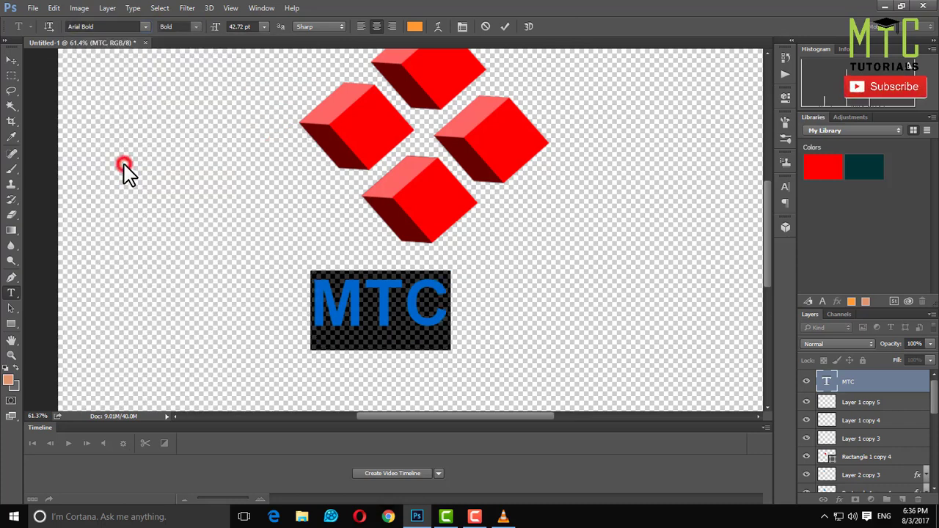
{"action": "left_click", "coordinate": [10, 62]}
Squash the MTC text slightly in height and centre it under the cubes.
{"action": "left_click", "coordinate": [383, 329]}
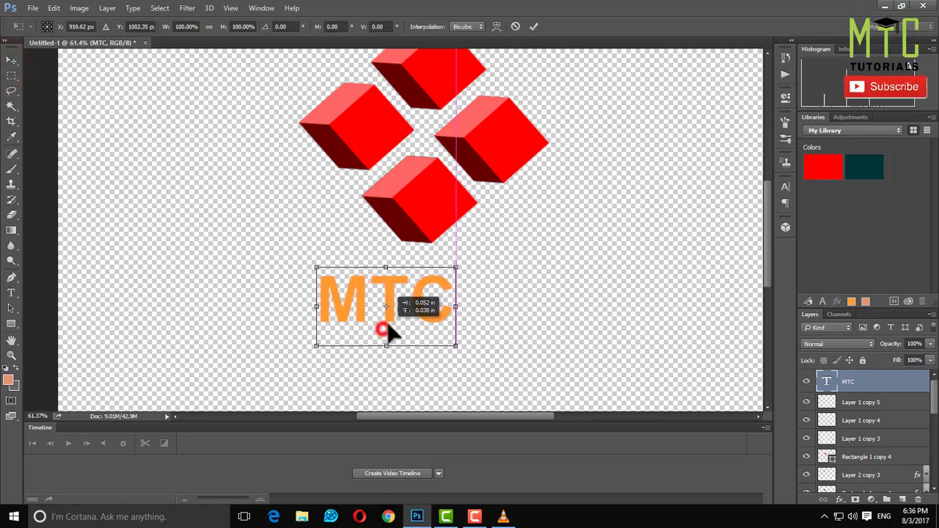
{"action": "left_click_drag", "start_coordinate": [393, 341], "coordinate": [406, 331]}
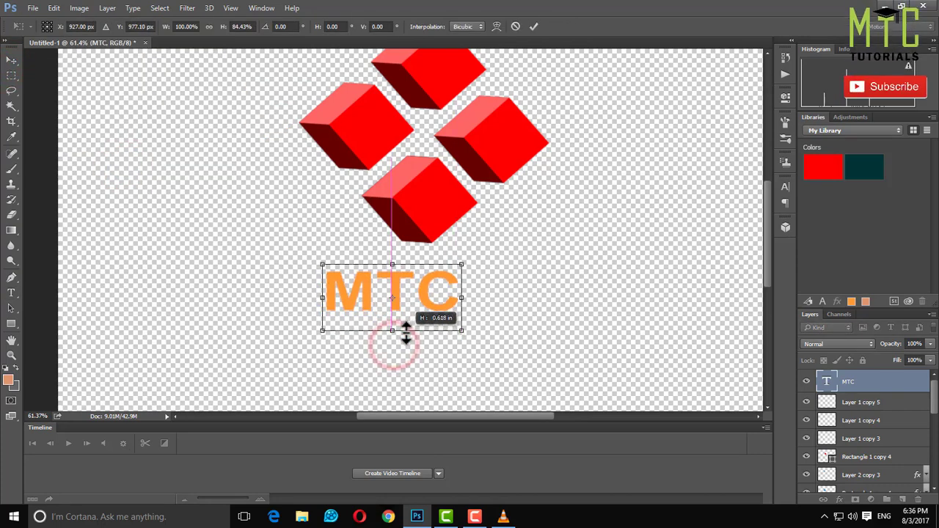
{"action": "key", "text": "Return"}
{"action": "scroll", "coordinate": [467, 298], "scroll_direction": "down", "scroll_amount": 2}
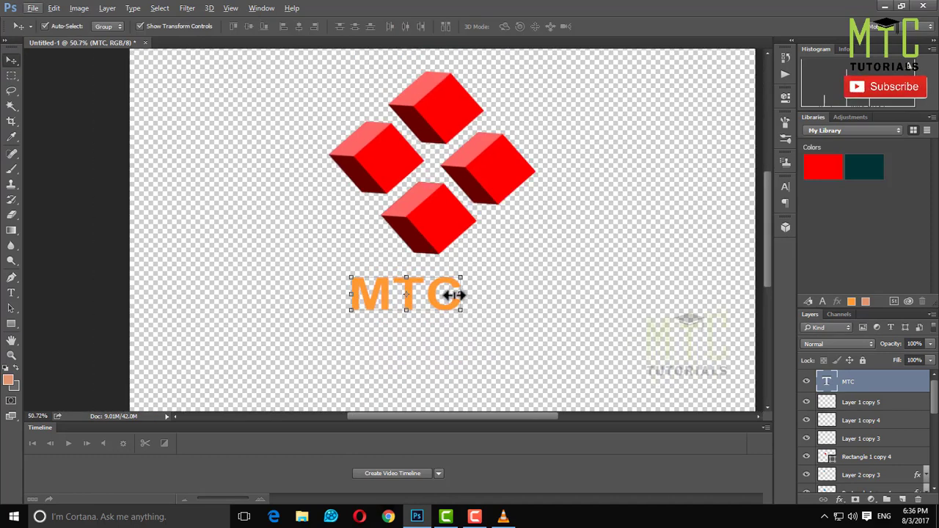
{"action": "left_click_drag", "start_coordinate": [440, 299], "coordinate": [449, 290]}
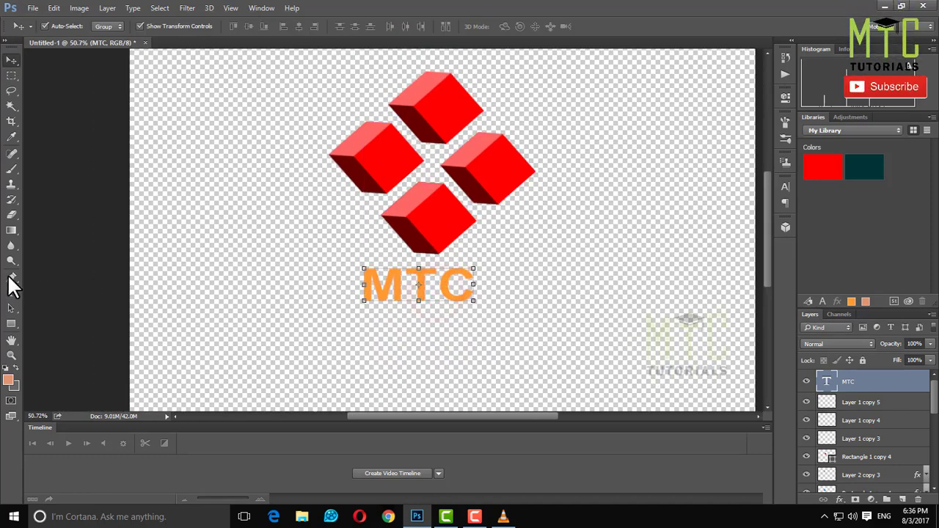
Colour the M dark red 660000 and the T light red ff6666, sampled from the cubes.
{"action": "left_click", "coordinate": [12, 294]}
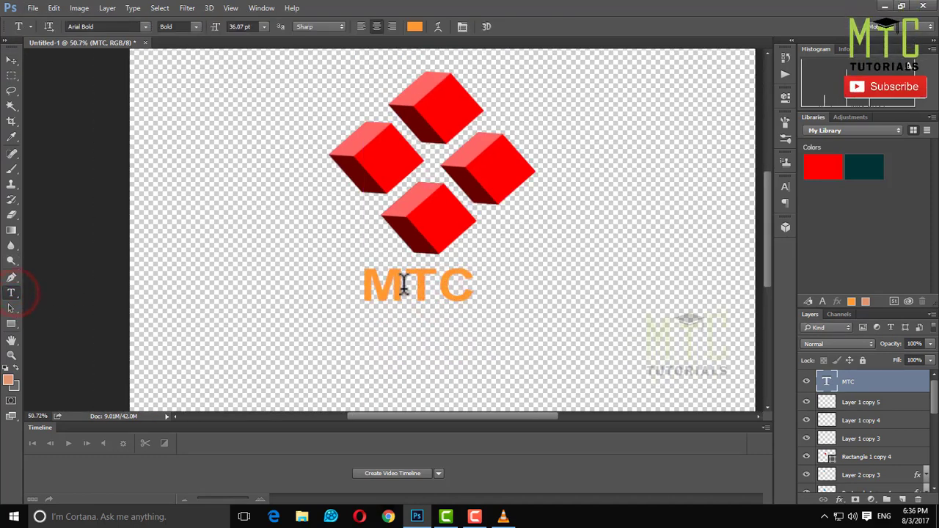
{"action": "left_click_drag", "start_coordinate": [403, 285], "coordinate": [362, 286]}
{"action": "left_click", "coordinate": [415, 26]}
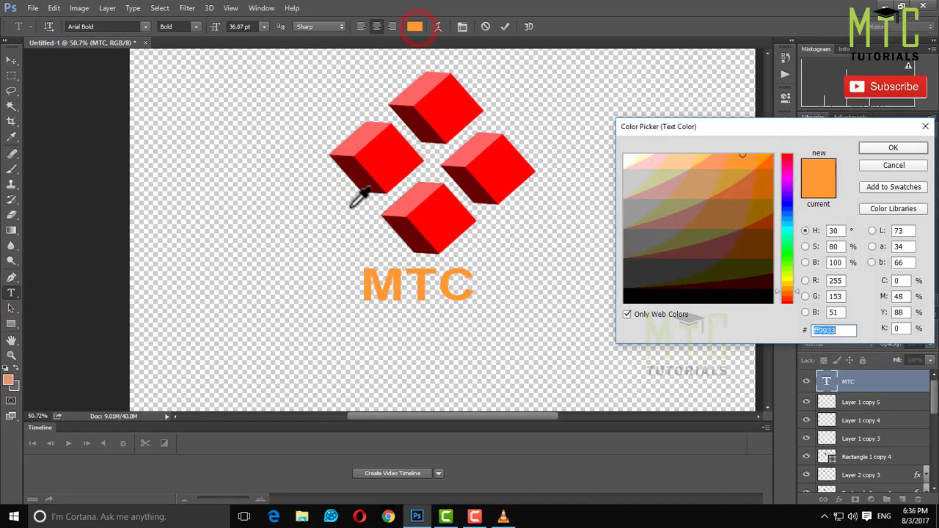
{"action": "left_click", "coordinate": [362, 173]}
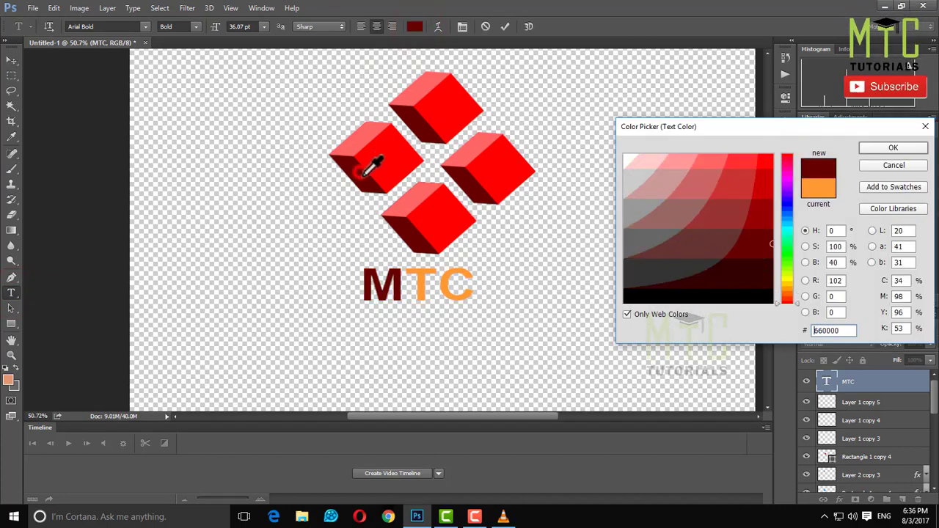
{"action": "left_click", "coordinate": [893, 148]}
{"action": "left_click_drag", "start_coordinate": [406, 286], "coordinate": [438, 286]}
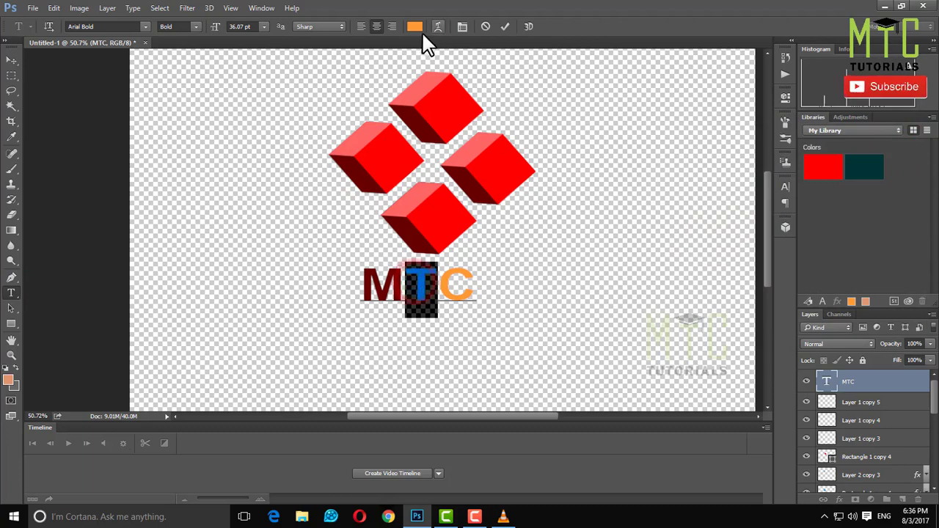
{"action": "left_click", "coordinate": [416, 28]}
{"action": "left_click", "coordinate": [421, 184]}
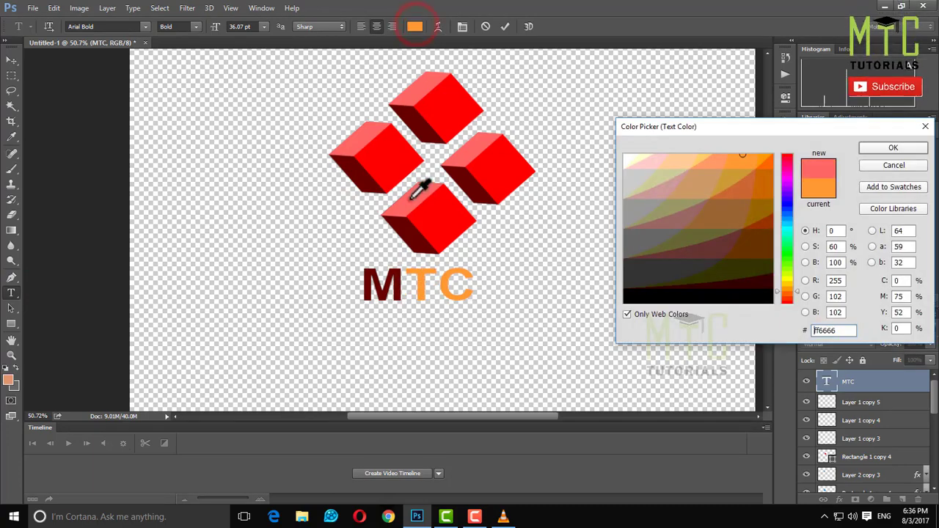
{"action": "left_click", "coordinate": [889, 149]}
Colour the C bright red ff0000, then nudge the MTC title slightly right.
{"action": "left_click_drag", "start_coordinate": [438, 286], "coordinate": [477, 286]}
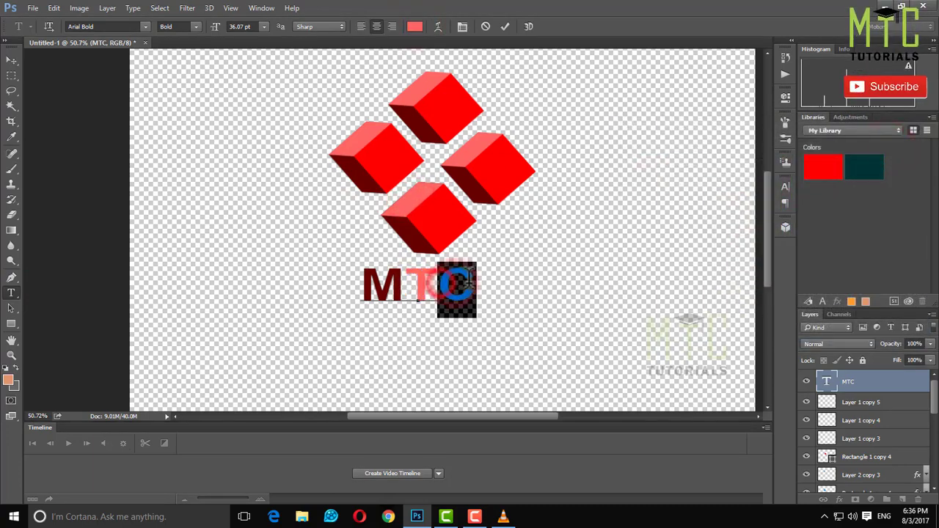
{"action": "left_click", "coordinate": [414, 28]}
{"action": "left_click", "coordinate": [419, 152]}
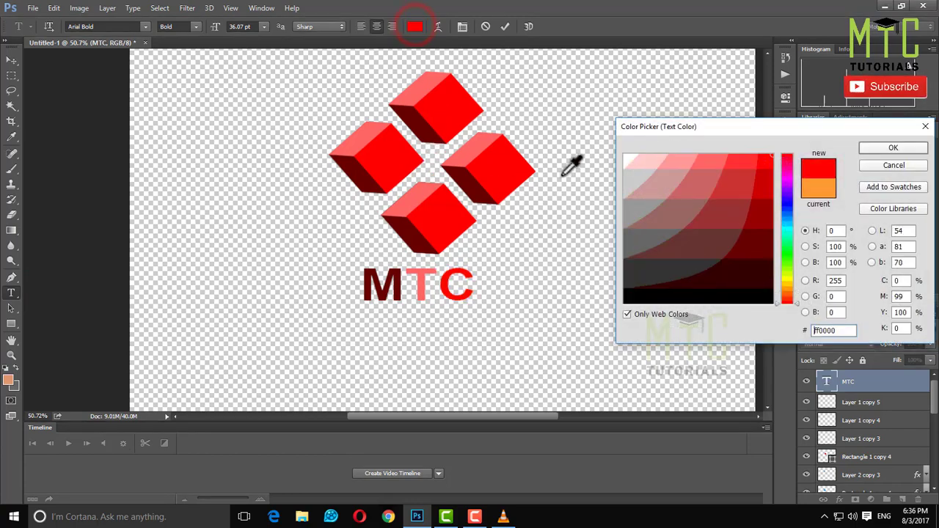
{"action": "left_click", "coordinate": [898, 149]}
{"action": "left_click", "coordinate": [11, 60]}
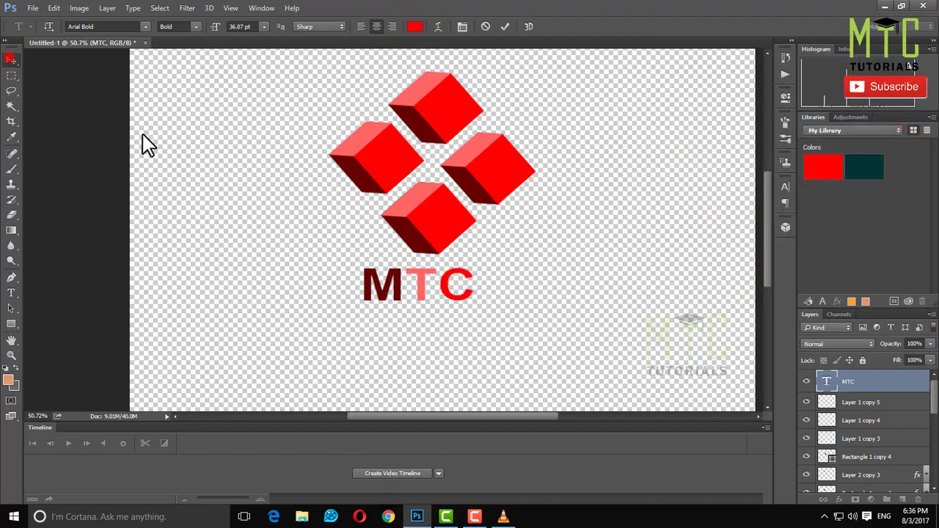
{"action": "mouse_move", "coordinate": [425, 297]}
{"action": "left_mouse_down"}
{"action": "mouse_move", "coordinate": [440, 297]}
{"action": "mouse_move", "coordinate": [437, 288]}
{"action": "left_mouse_up"}
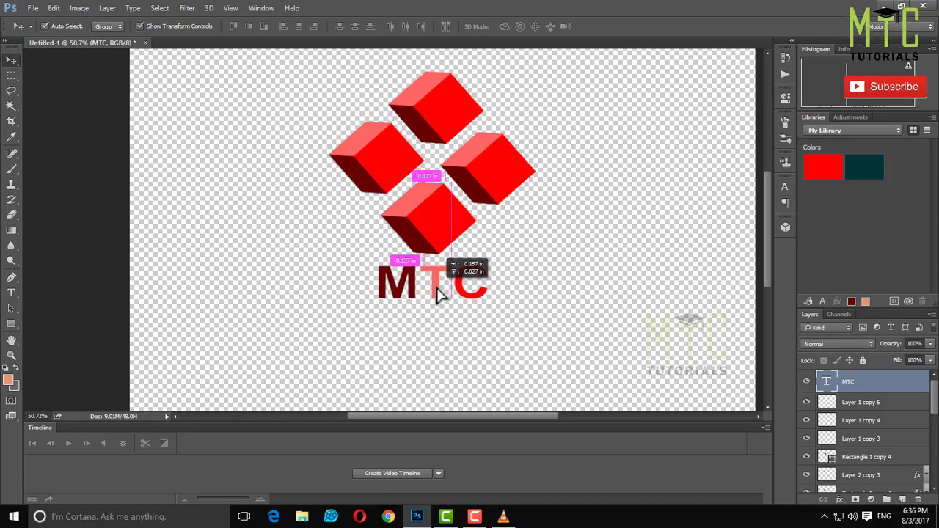
Select all logo layers, move the logo left, and group them as Group 1.
{"action": "scroll", "coordinate": [487, 296], "scroll_direction": "down", "scroll_amount": 5}
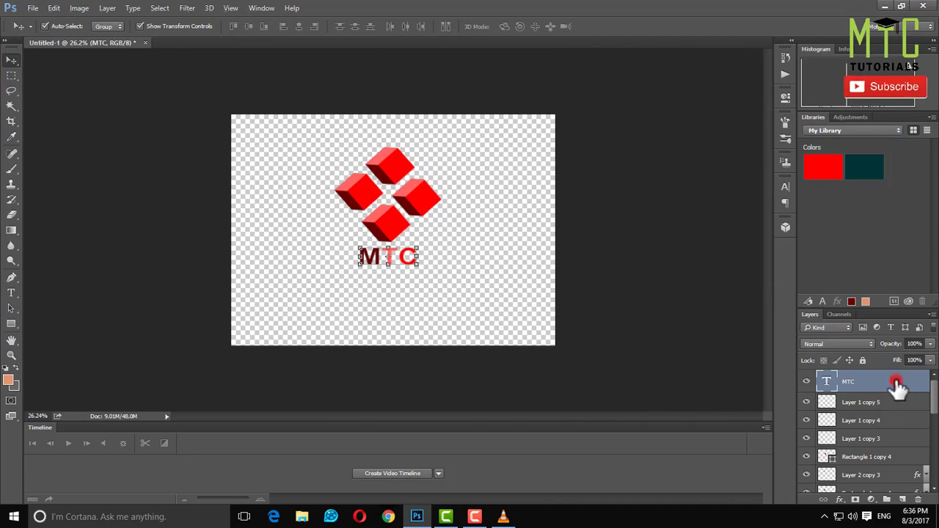
{"action": "scroll", "coordinate": [896, 383], "scroll_direction": "down", "scroll_amount": 5}
{"action": "left_click", "coordinate": [873, 484], "text": "shift"}
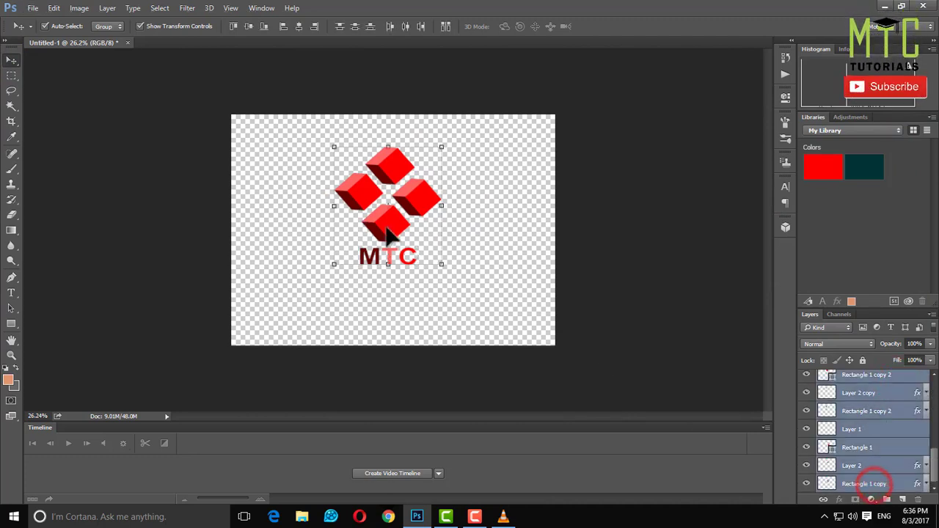
{"action": "left_click_drag", "start_coordinate": [387, 233], "coordinate": [301, 231]}
{"action": "scroll", "coordinate": [857, 420], "scroll_direction": "up", "scroll_amount": 5}
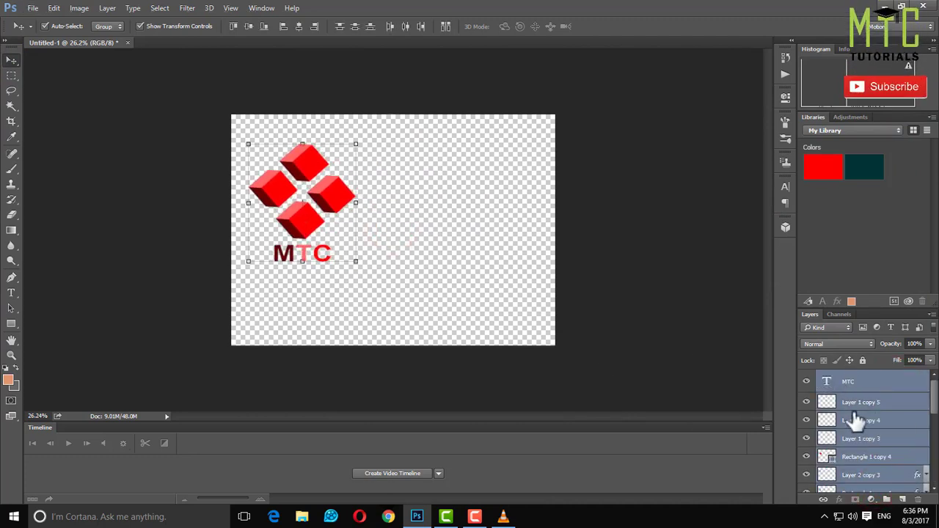
{"action": "left_click", "coordinate": [885, 499]}
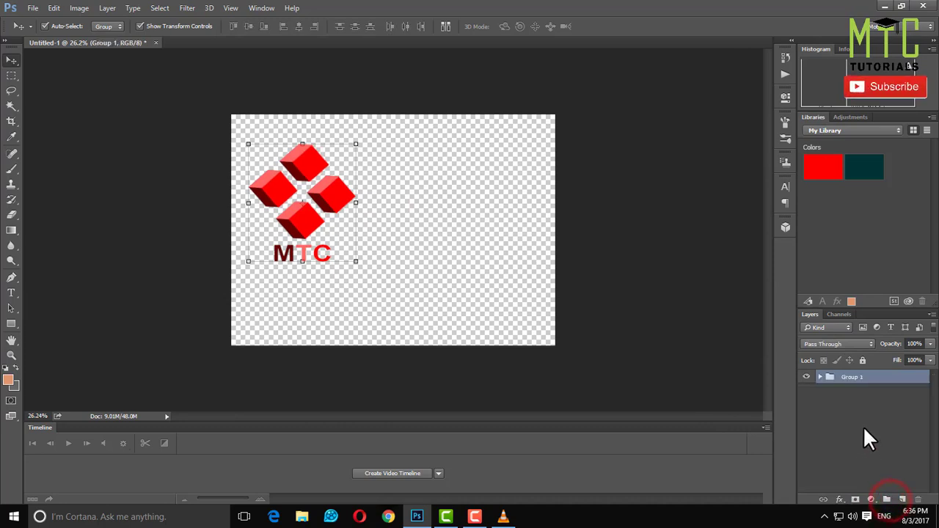
Duplicate the logo group with Ctrl+J and move the copy to the right.
{"action": "key", "text": "ctrl+j"}
{"action": "left_click", "coordinate": [868, 379]}
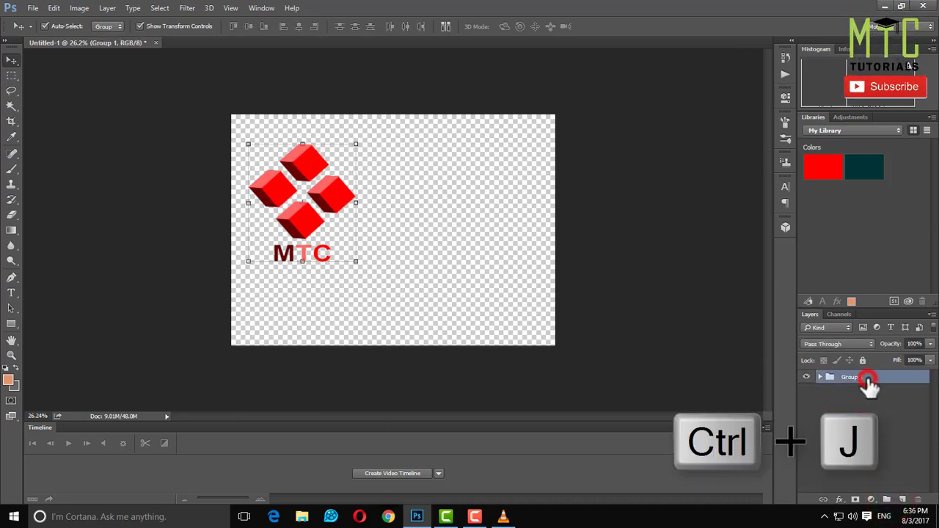
{"action": "key", "text": "ctrl+j"}
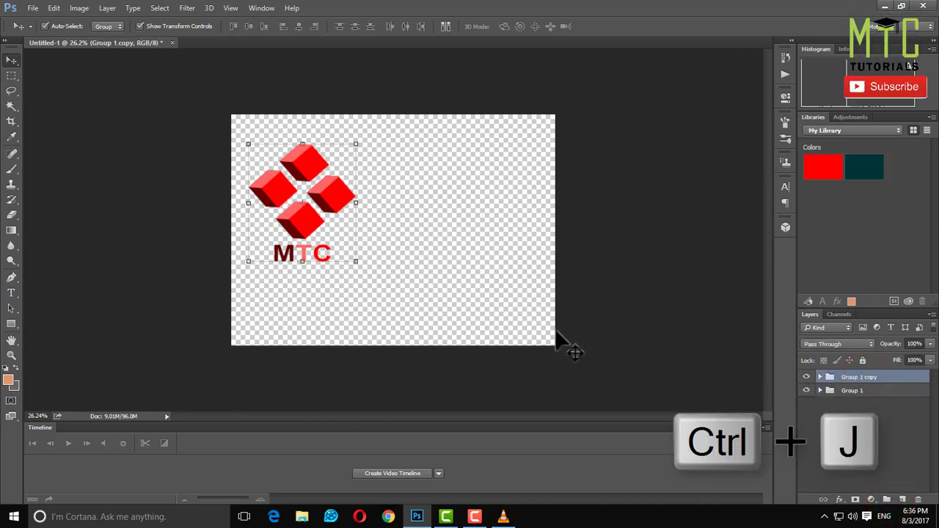
{"action": "left_click_drag", "start_coordinate": [332, 207], "coordinate": [472, 212]}
Rotate the copy's four cubes about 41° into an upright 2×2 grid.
{"action": "left_click", "coordinate": [821, 377]}
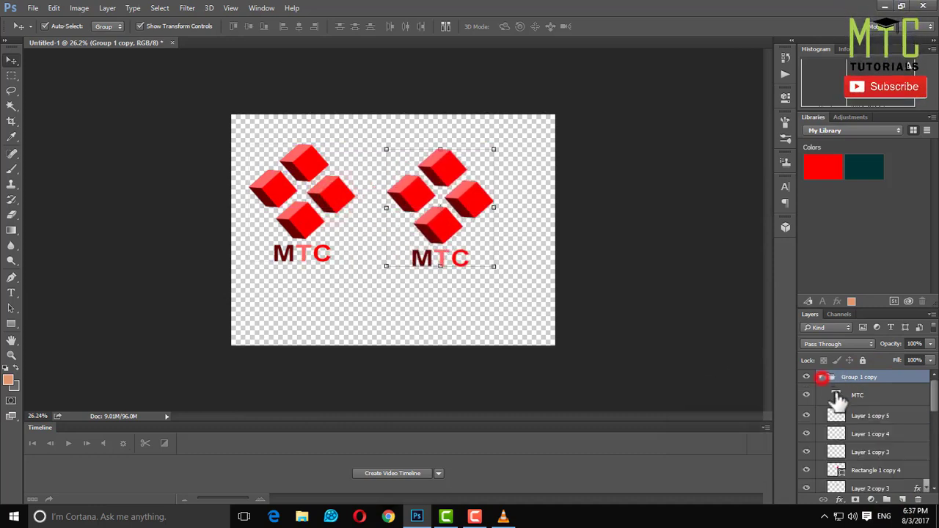
{"action": "left_click", "coordinate": [857, 394]}
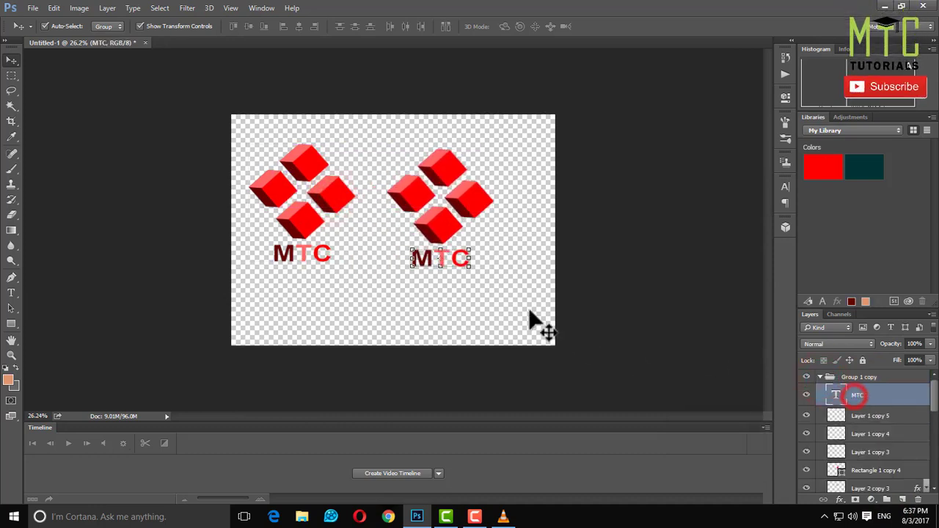
{"action": "left_click", "coordinate": [860, 416]}
{"action": "scroll", "coordinate": [867, 440], "scroll_direction": "down", "scroll_amount": 3}
{"action": "scroll", "coordinate": [871, 458], "scroll_direction": "down", "scroll_amount": 3}
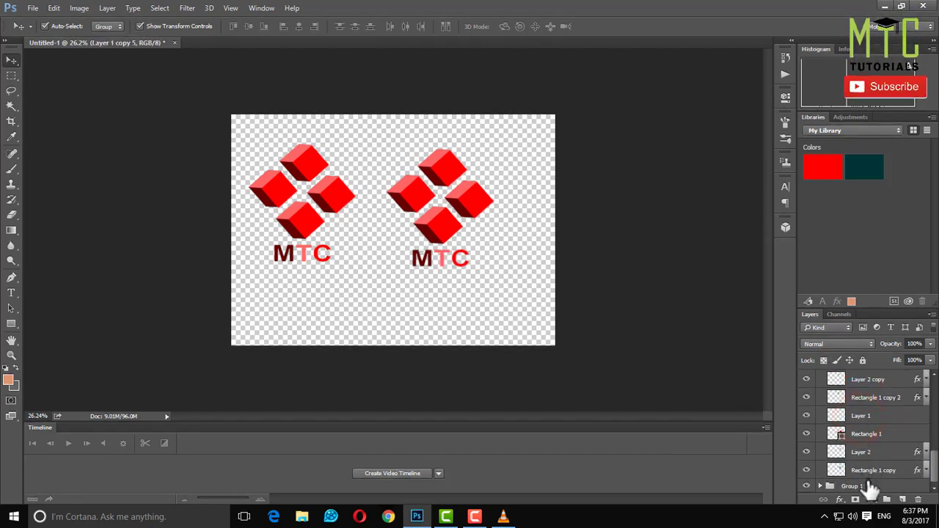
{"action": "left_click", "coordinate": [870, 470], "text": "shift"}
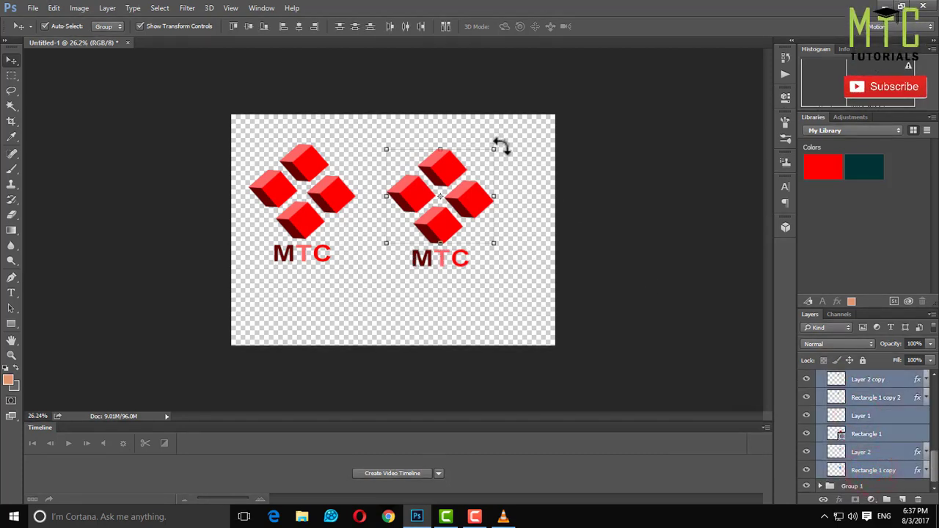
{"action": "mouse_move", "coordinate": [502, 140]}
{"action": "left_mouse_down"}
{"action": "mouse_move", "coordinate": [545, 198]}
{"action": "mouse_move", "coordinate": [551, 195]}
{"action": "left_mouse_up"}
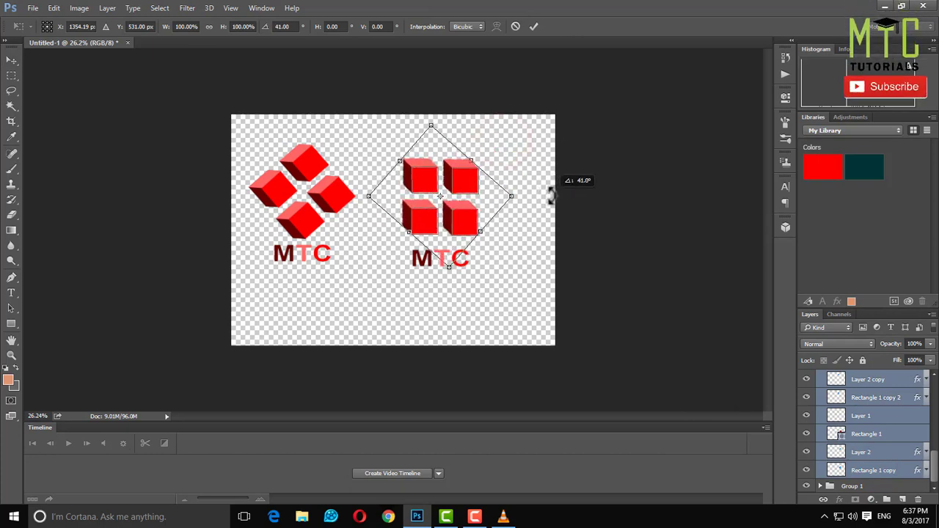
{"action": "key", "text": "Return"}
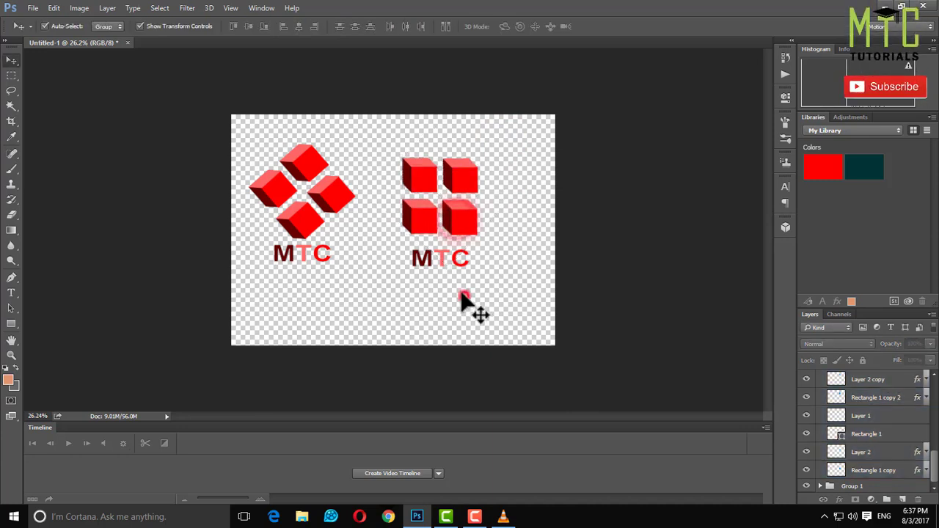
Align the copied logo with the original and nudge its MTC text up under the cubes.
{"action": "key", "text": "ctrl+0"}
{"action": "scroll", "coordinate": [456, 272], "scroll_direction": "up", "scroll_amount": 1}
{"action": "left_click_drag", "start_coordinate": [486, 289], "coordinate": [474, 268]}
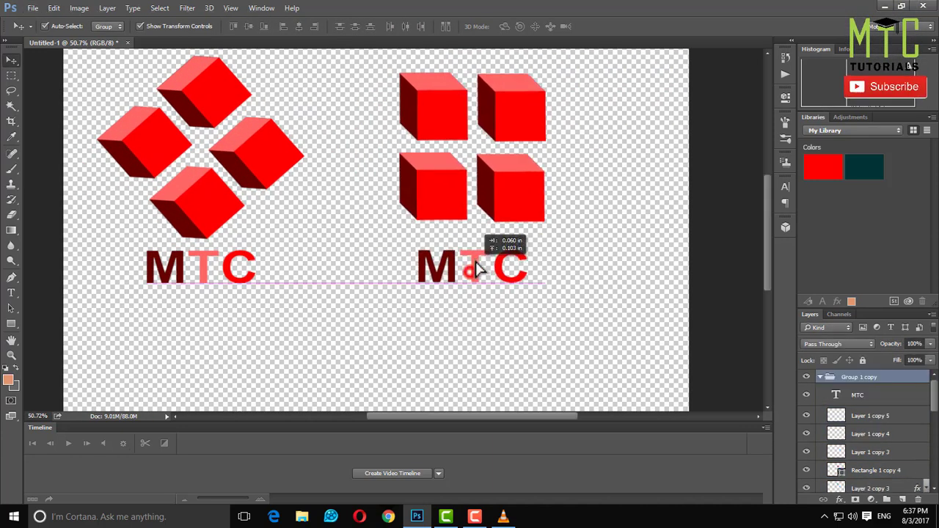
{"action": "left_click", "coordinate": [856, 395]}
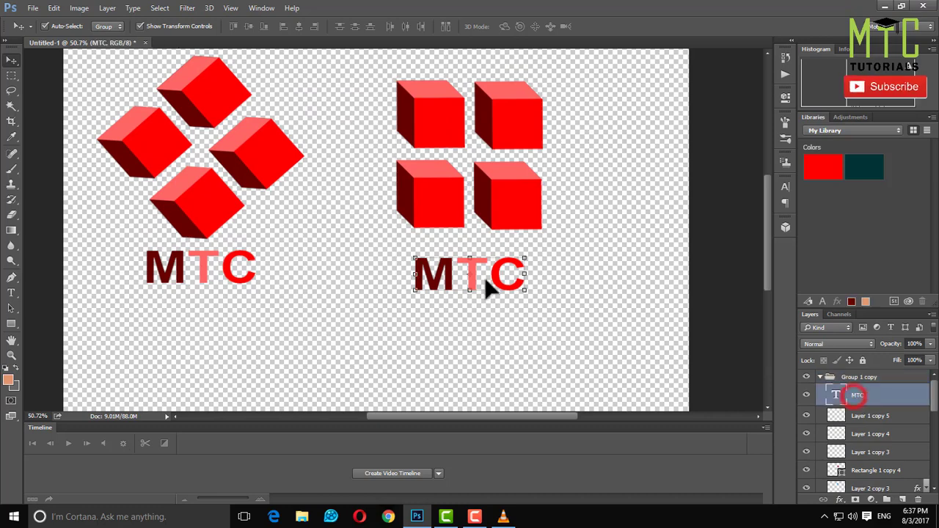
{"action": "left_click_drag", "start_coordinate": [468, 276], "coordinate": [469, 280]}
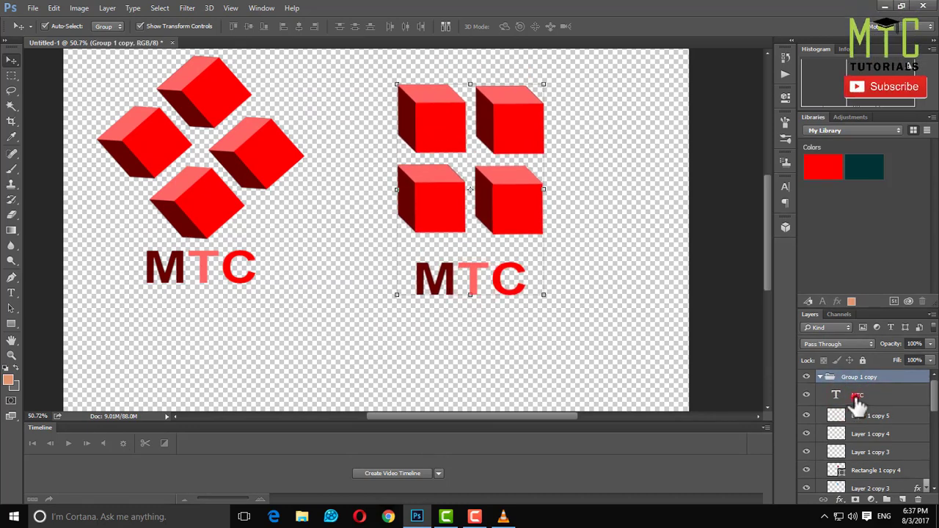
{"action": "left_click", "coordinate": [857, 396]}
{"action": "key", "text": "Up"}
{"action": "key", "text": "Up"}
{"action": "key", "text": "Up"}
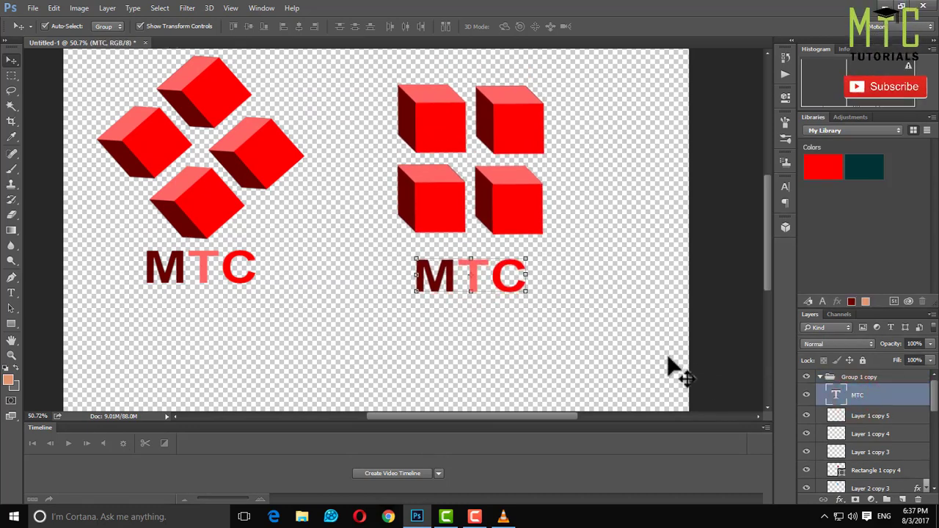
{"action": "key", "text": "Up"}
{"action": "key", "text": "Up"}
{"action": "key", "text": "Up"}
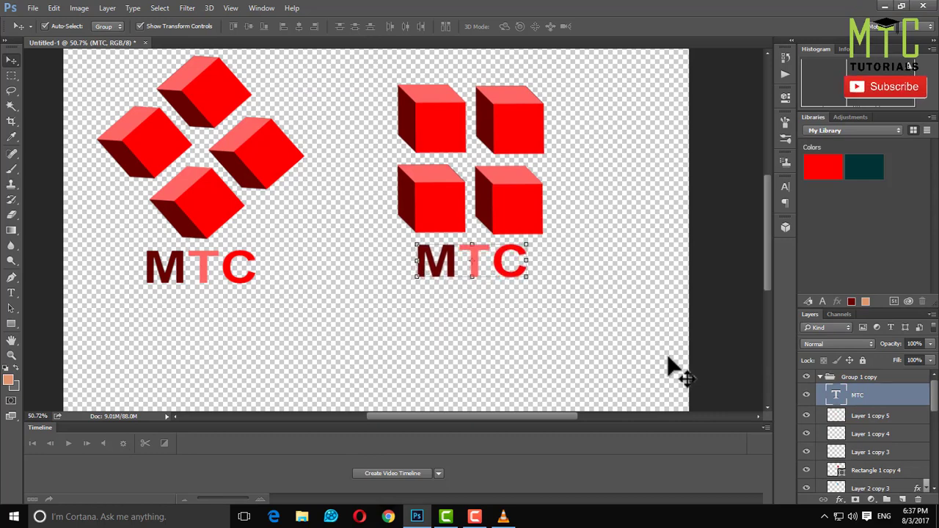
{"action": "key", "text": "Right"}
{"action": "key", "text": "Right"}
{"action": "key", "text": "Right"}
{"action": "key", "text": "Up"}
{"action": "key", "text": "Up"}
{"action": "key", "text": "Up"}
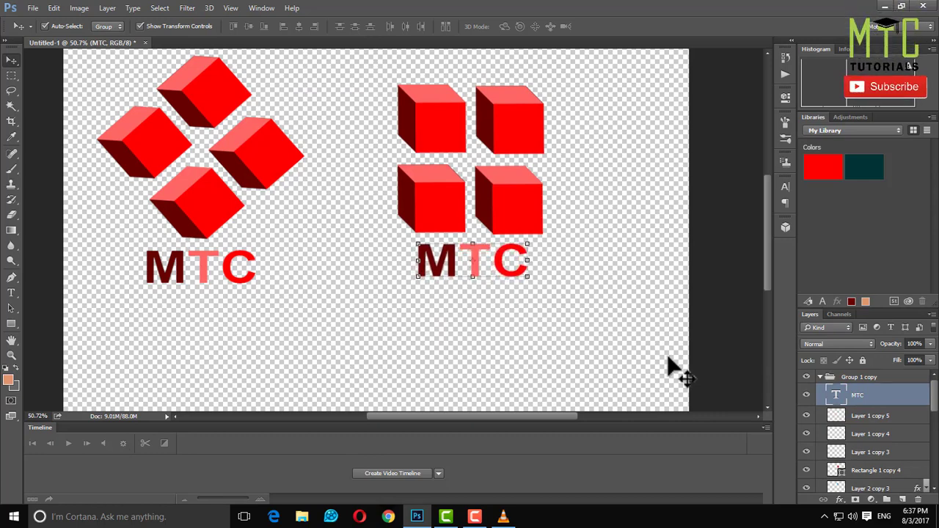
{"action": "scroll", "coordinate": [615, 332], "scroll_direction": "down", "scroll_amount": 2}
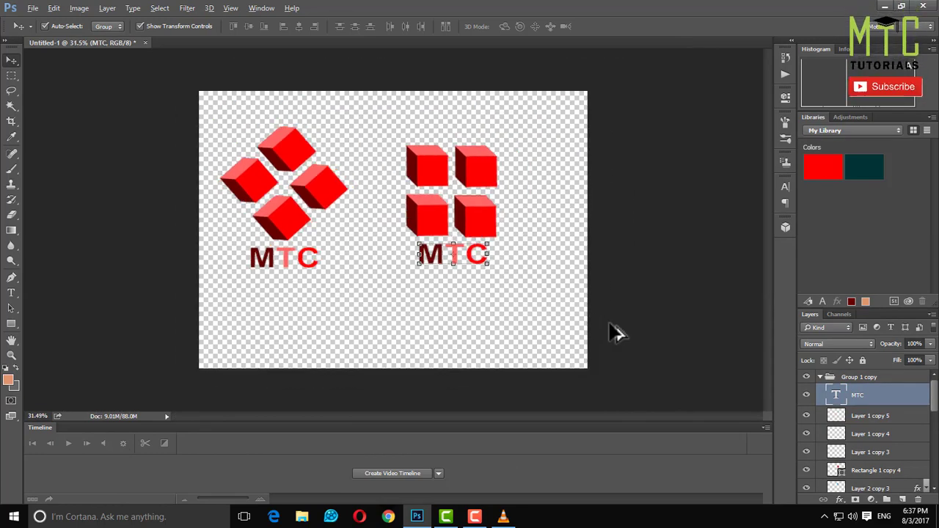
{"action": "left_click", "coordinate": [541, 311]}
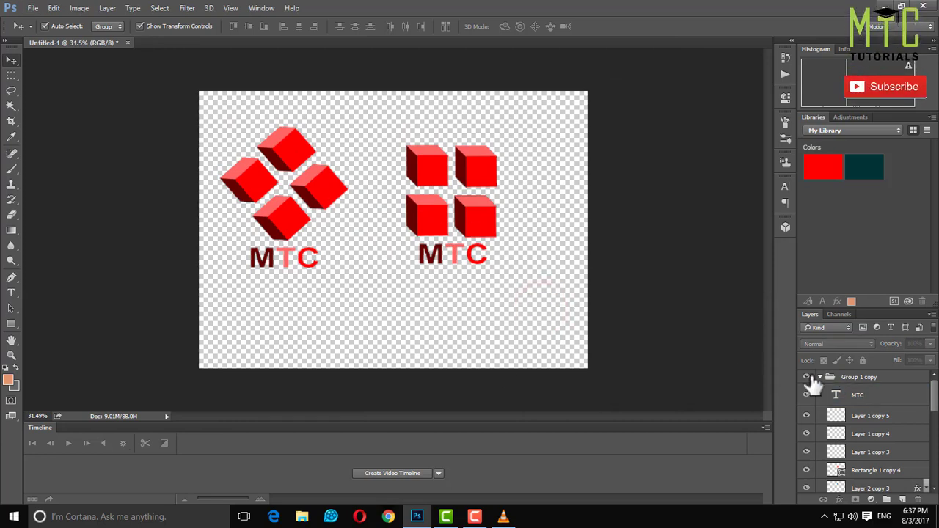
Try deleting the copied group with Group Only, then undo that removal.
{"action": "left_click", "coordinate": [819, 377]}
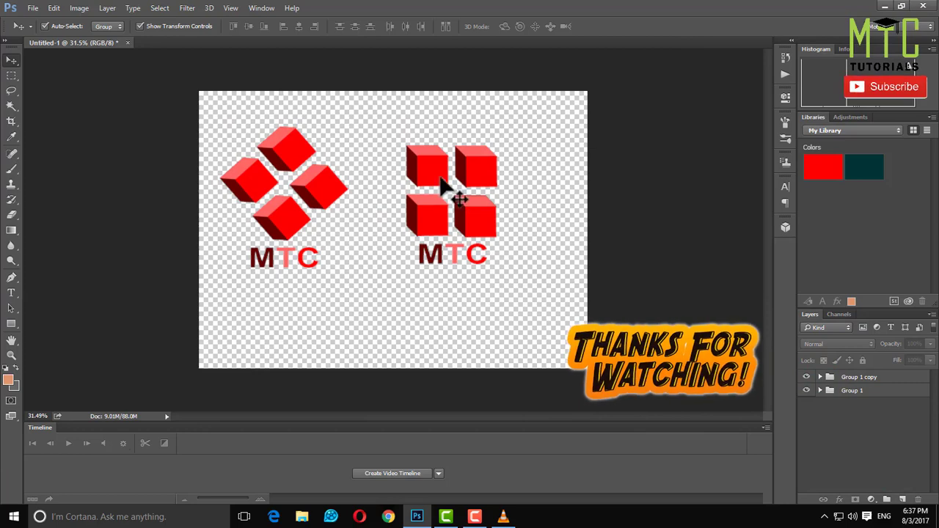
{"action": "left_click", "coordinate": [852, 379]}
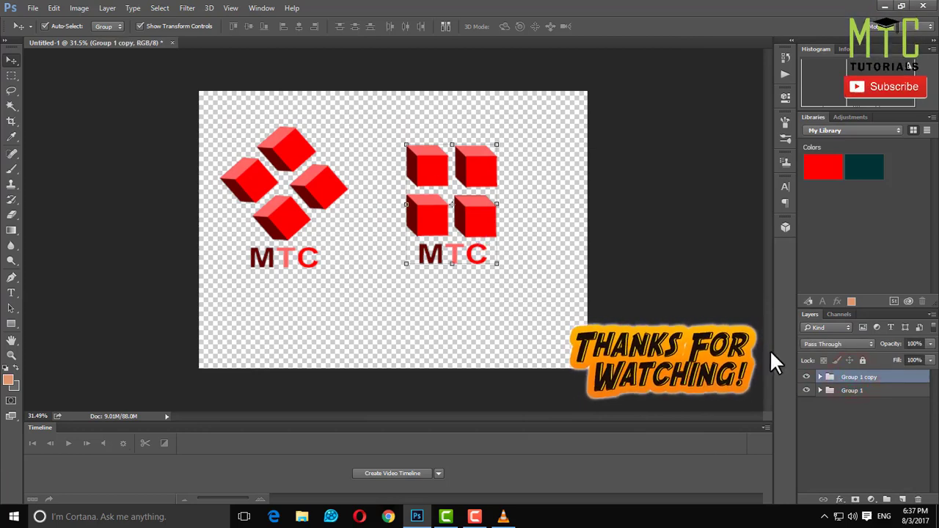
{"action": "right_click", "coordinate": [856, 381]}
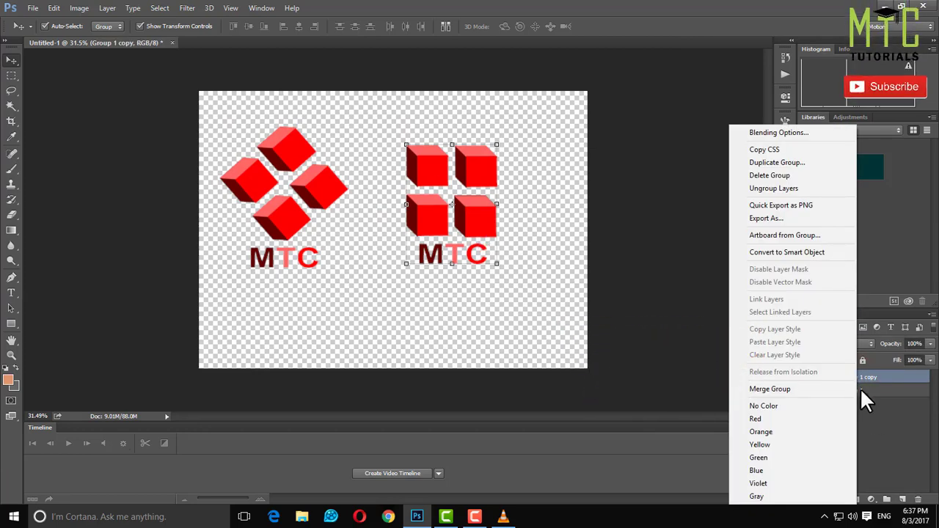
{"action": "left_click", "coordinate": [875, 415]}
{"action": "left_click", "coordinate": [917, 501]}
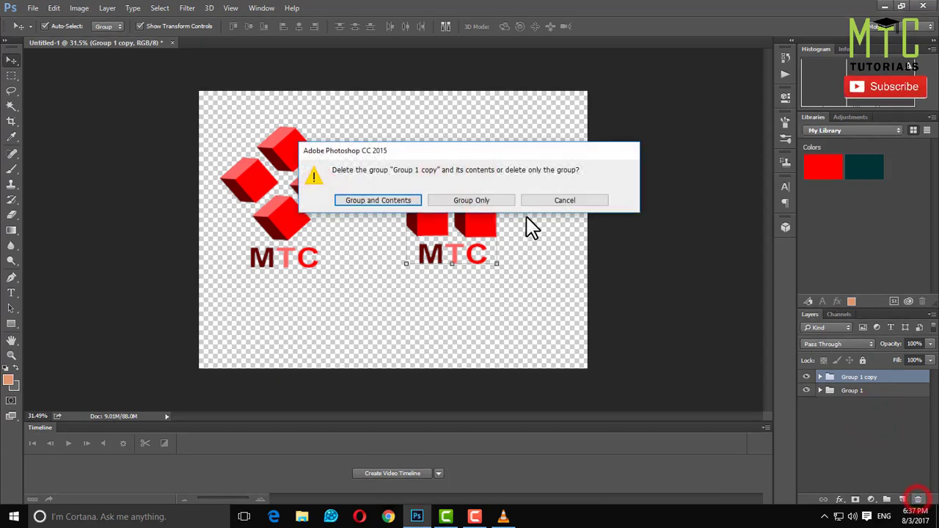
{"action": "left_click", "coordinate": [463, 199]}
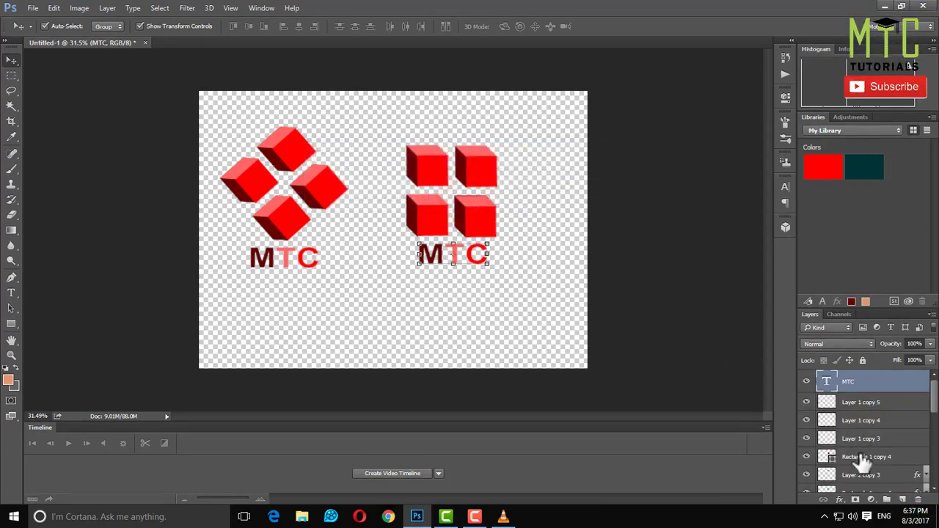
{"action": "left_click", "coordinate": [54, 8]}
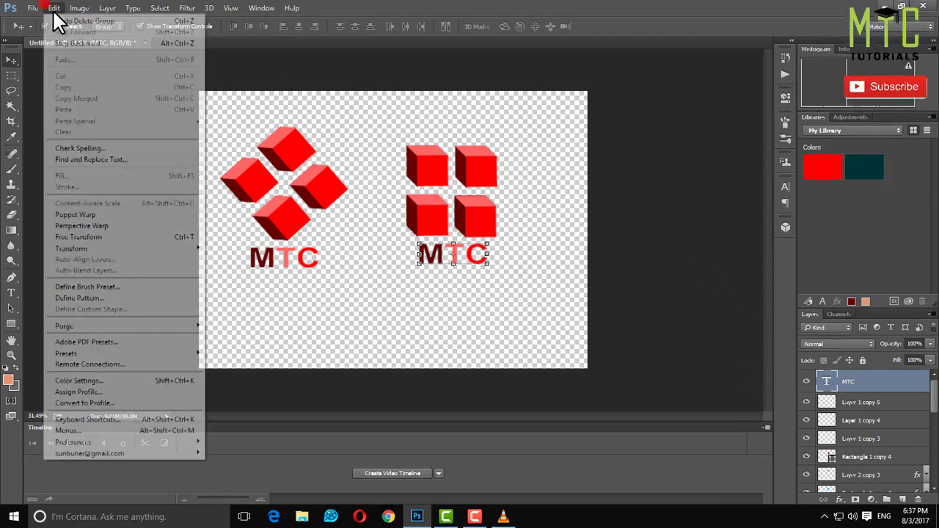
{"action": "left_click", "coordinate": [61, 20]}
Delete Group 1 copy with its contents and drag the original logo toward the centre.
{"action": "left_click", "coordinate": [917, 502]}
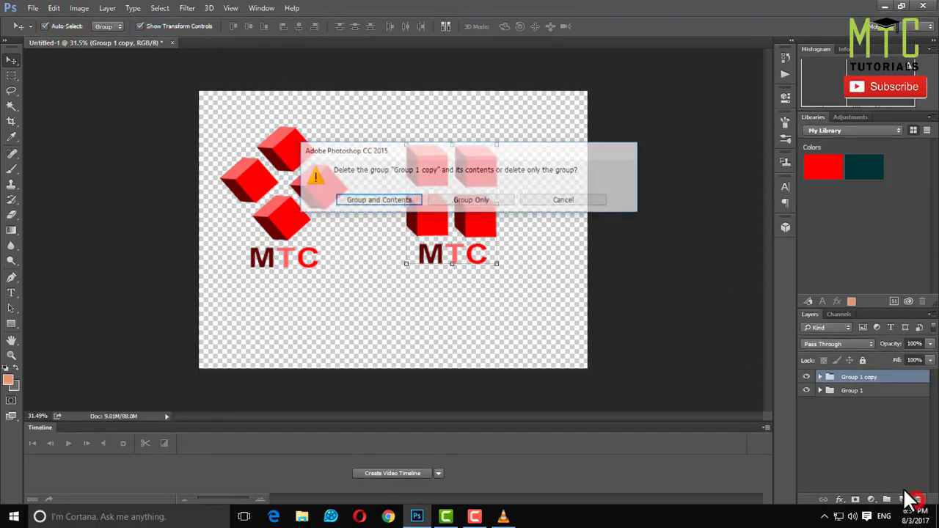
{"action": "left_click", "coordinate": [389, 209]}
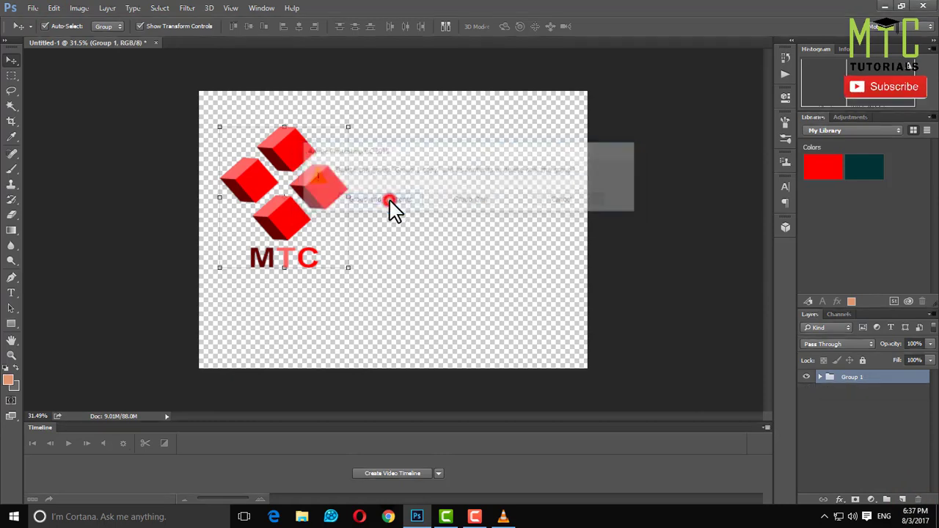
{"action": "left_click_drag", "start_coordinate": [317, 185], "coordinate": [424, 197]}
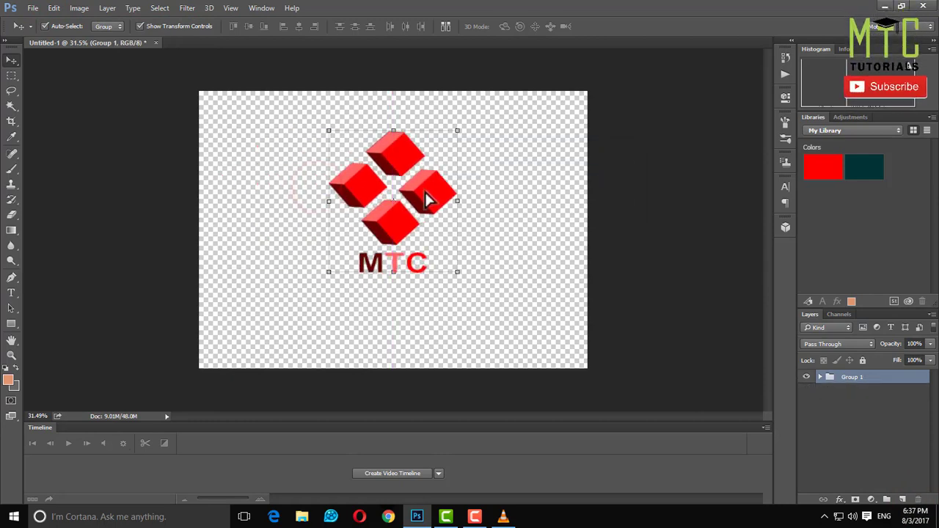
Save the logo as a PNG named 'mtc logo png transparent logo' with default PNG options.
{"action": "left_click", "coordinate": [32, 7]}
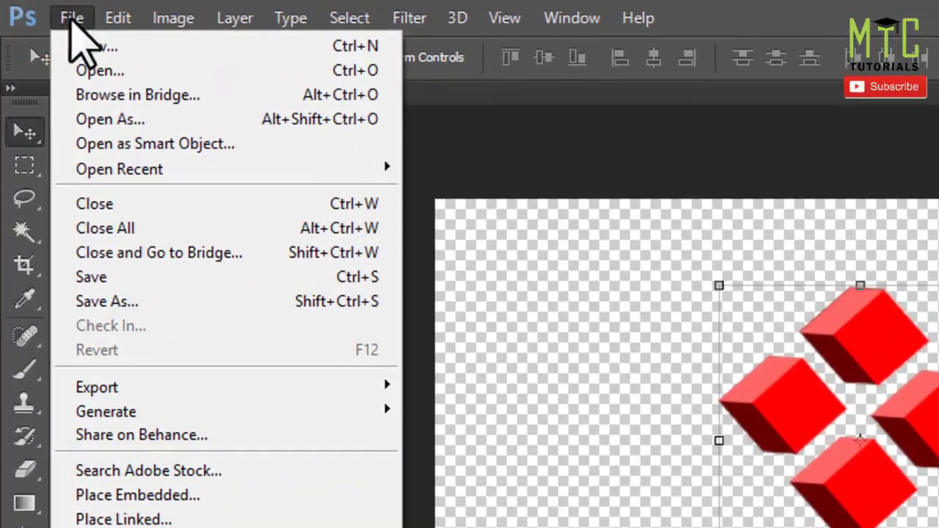
{"action": "left_click", "coordinate": [184, 301]}
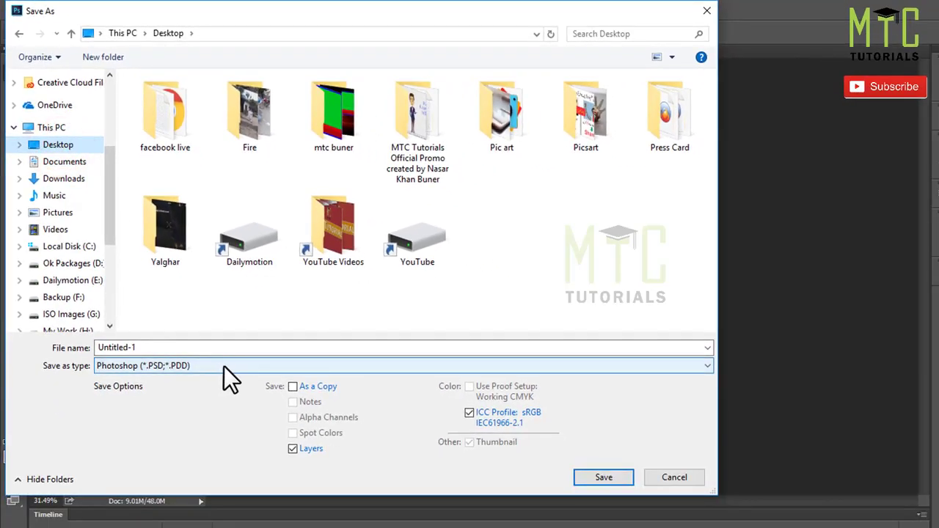
{"action": "left_click", "coordinate": [223, 366]}
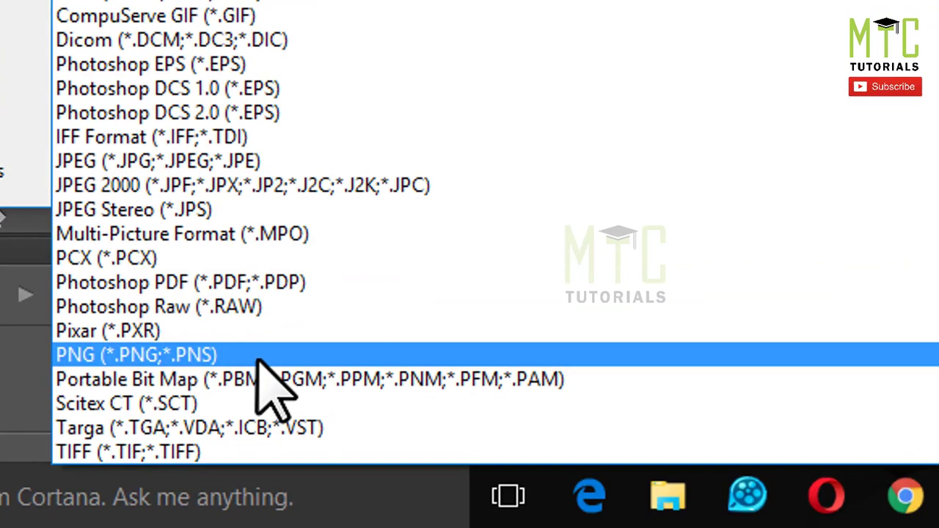
{"action": "left_click", "coordinate": [182, 527]}
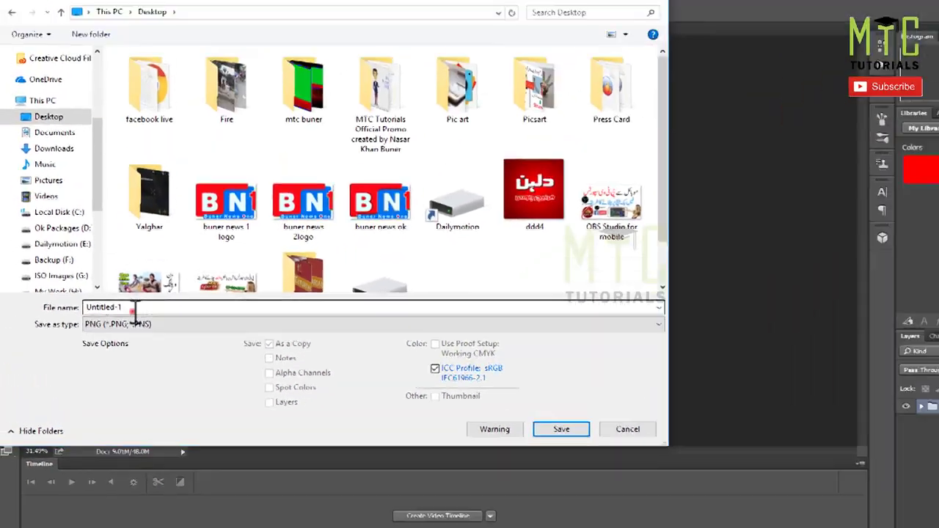
{"action": "left_click", "coordinate": [130, 324]}
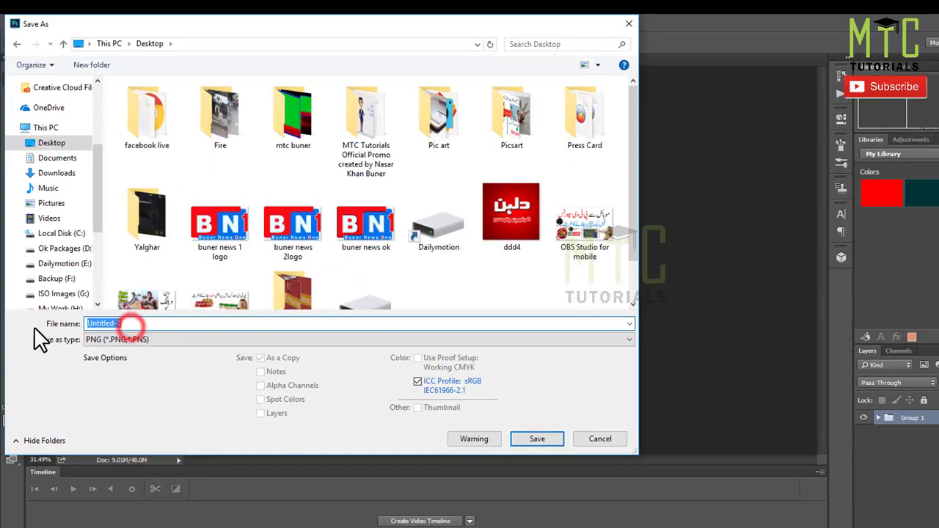
{"action": "type", "text": "mtc logo "}
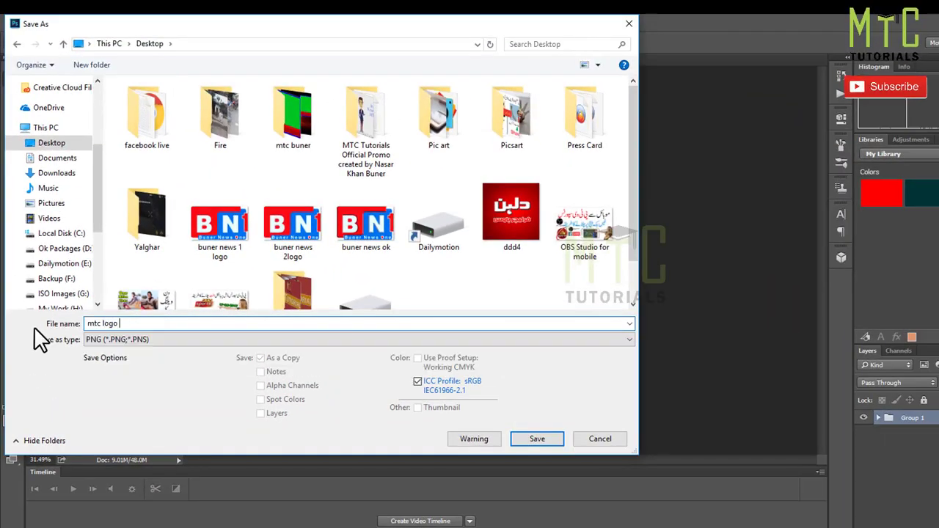
{"action": "type", "text": "png"}
{"action": "type", "text": " t"}
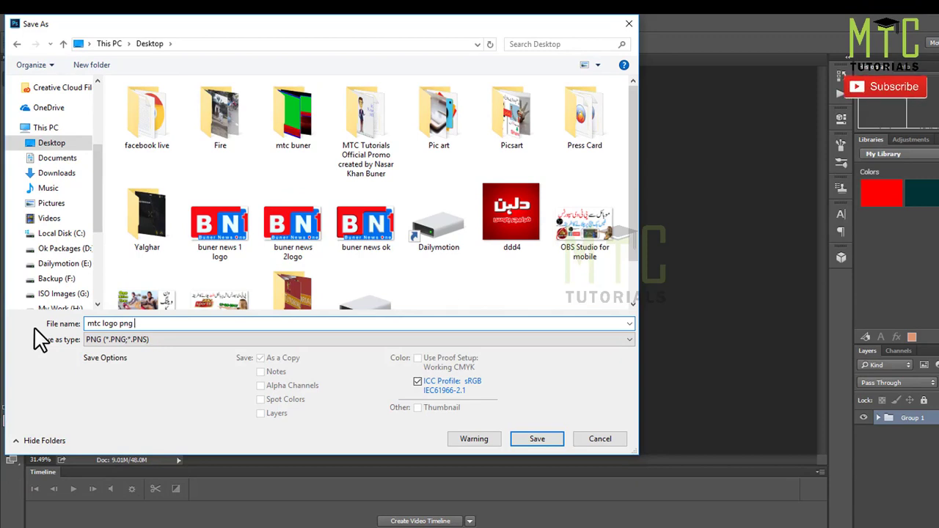
{"action": "type", "text": "ransparent"}
{"action": "type", "text": " logo"}
{"action": "left_click", "coordinate": [540, 437]}
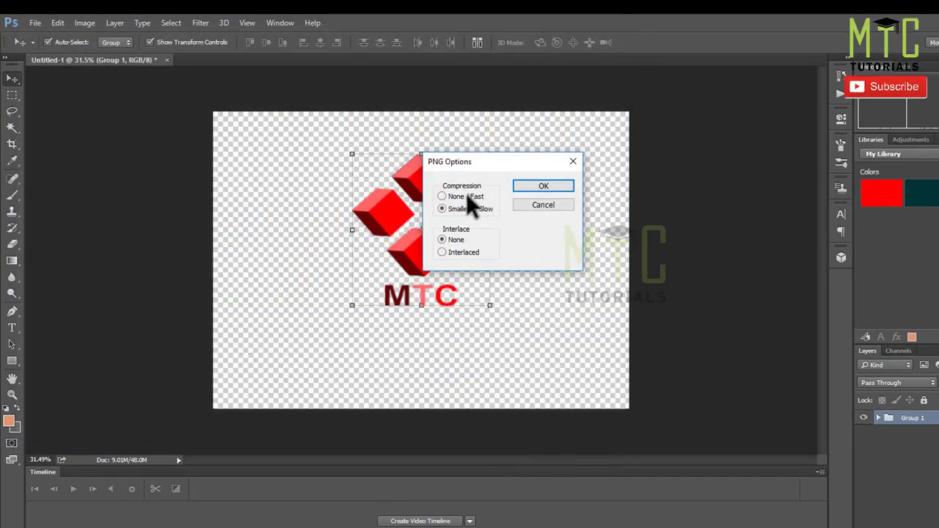
{"action": "left_click", "coordinate": [541, 186]}
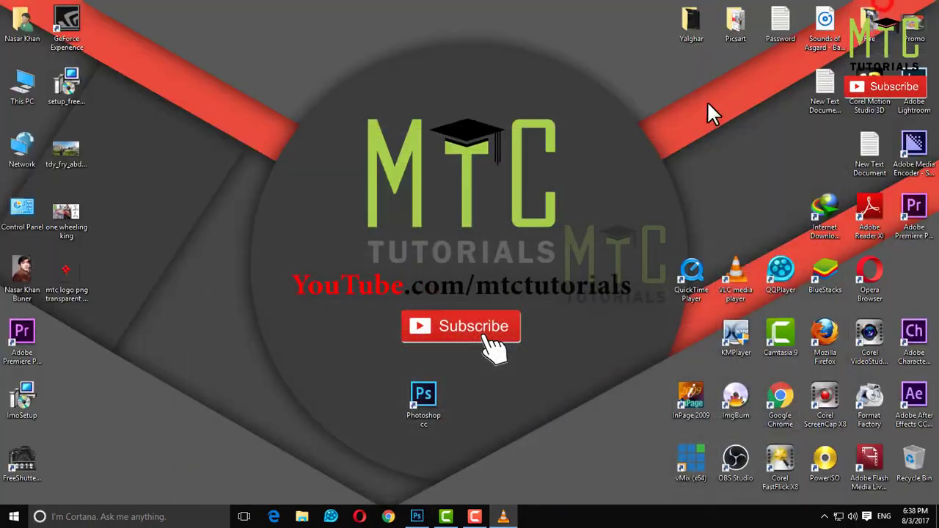
Drag the boy-by-the-river photo from the YouTube (I:) drive into Photoshop as ok ikant.png.
{"action": "left_click", "coordinate": [80, 267]}
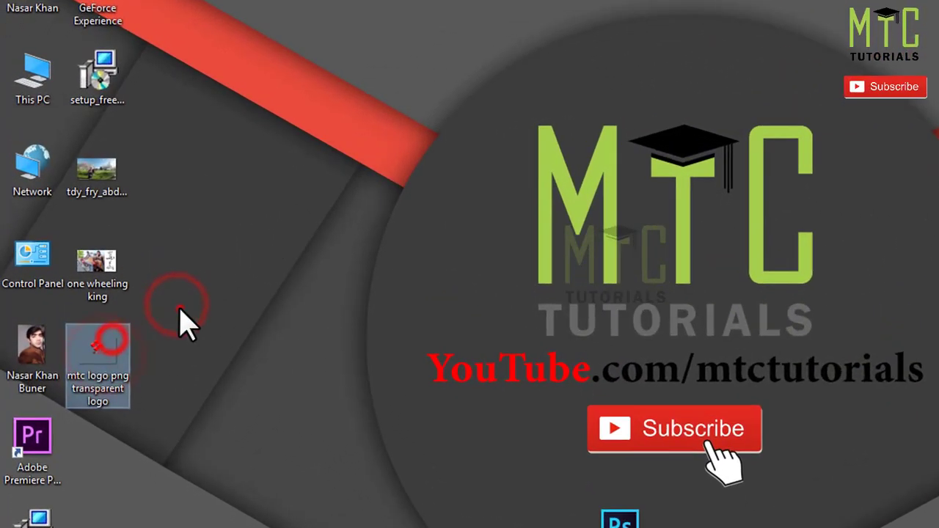
{"action": "left_click", "coordinate": [185, 322]}
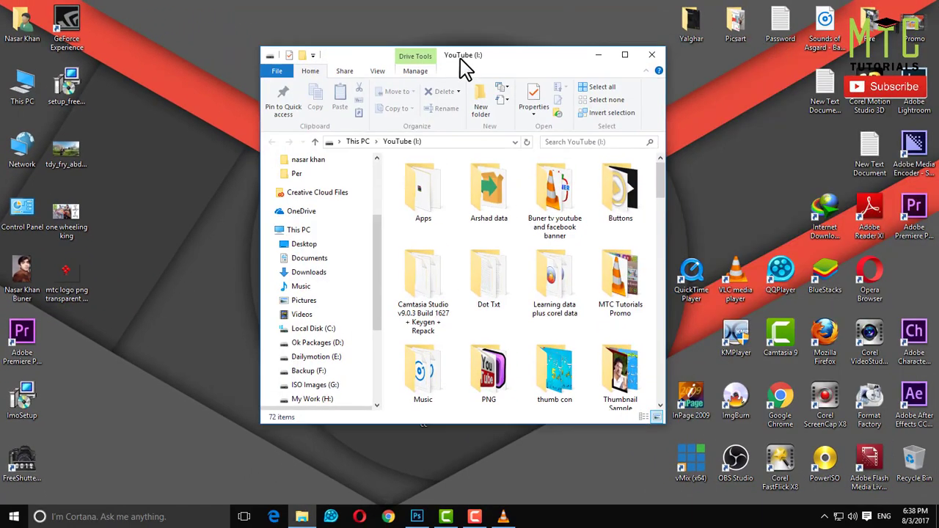
{"action": "double_click", "coordinate": [461, 60]}
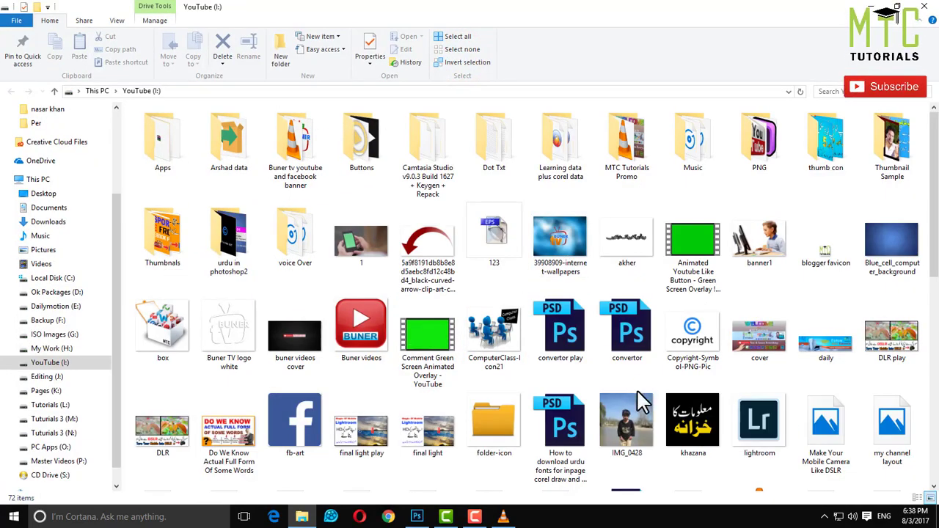
{"action": "left_click", "coordinate": [624, 436]}
{"action": "scroll", "coordinate": [627, 444], "scroll_direction": "down", "scroll_amount": 2}
{"action": "mouse_move", "coordinate": [627, 443]}
{"action": "left_mouse_down"}
{"action": "mouse_move", "coordinate": [469, 458]}
{"action": "mouse_move", "coordinate": [442, 49]}
{"action": "left_mouse_up"}
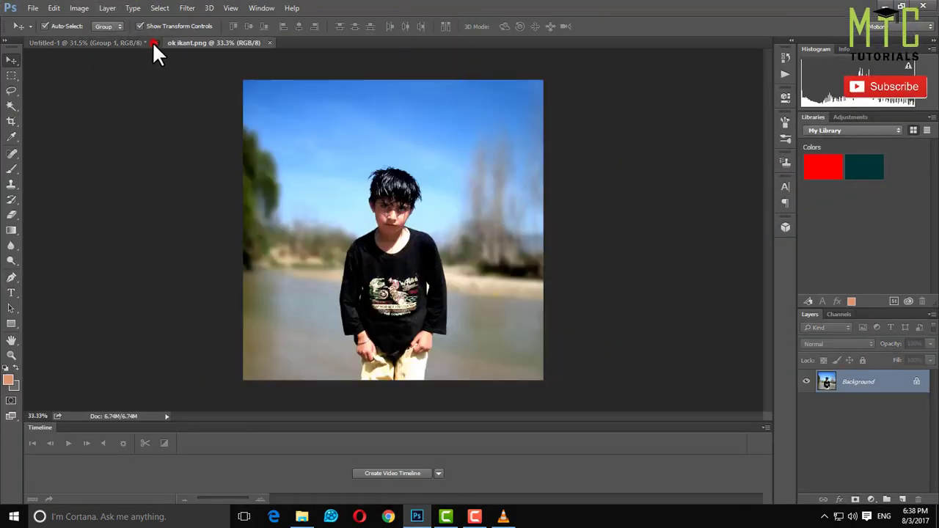
Close Untitled-1 without saving and open 'mtc logo png transparent logo' from the Desktop.
{"action": "left_click", "coordinate": [154, 43]}
{"action": "left_click", "coordinate": [410, 200]}
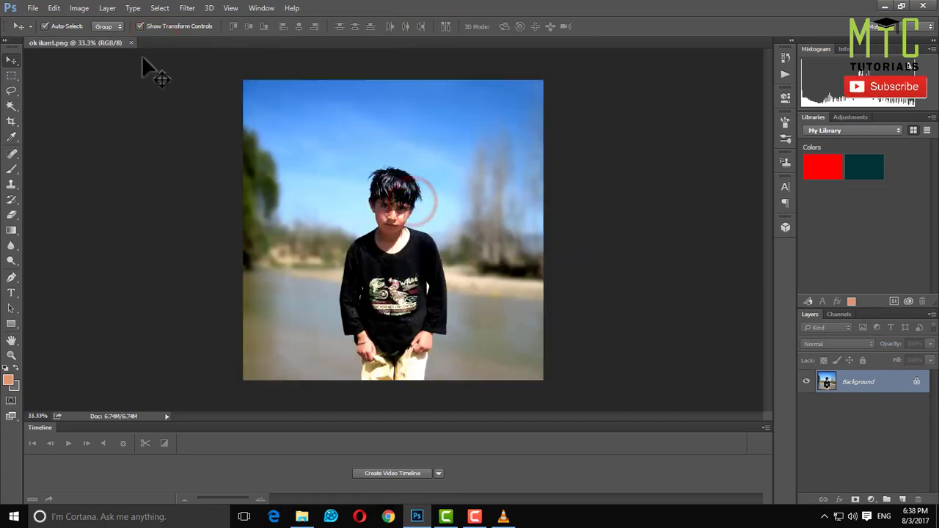
{"action": "left_click", "coordinate": [33, 8]}
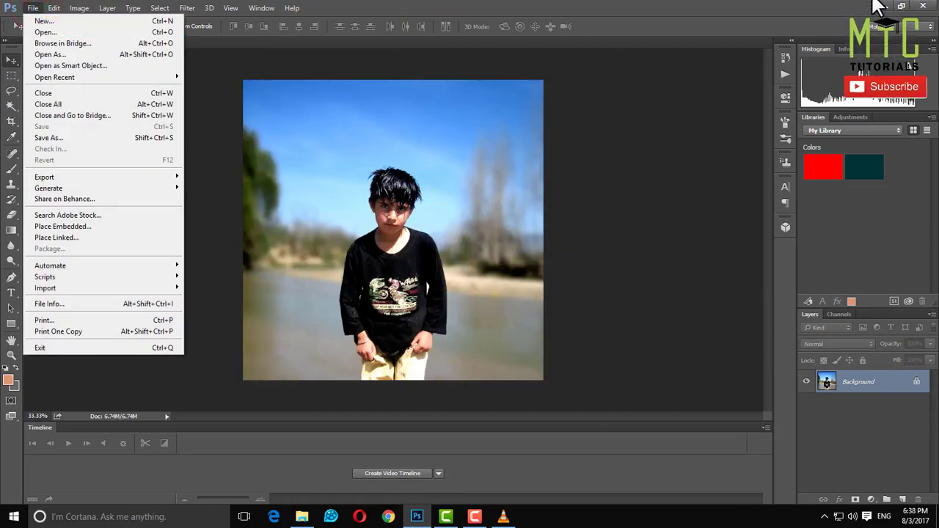
{"action": "left_click", "coordinate": [77, 32]}
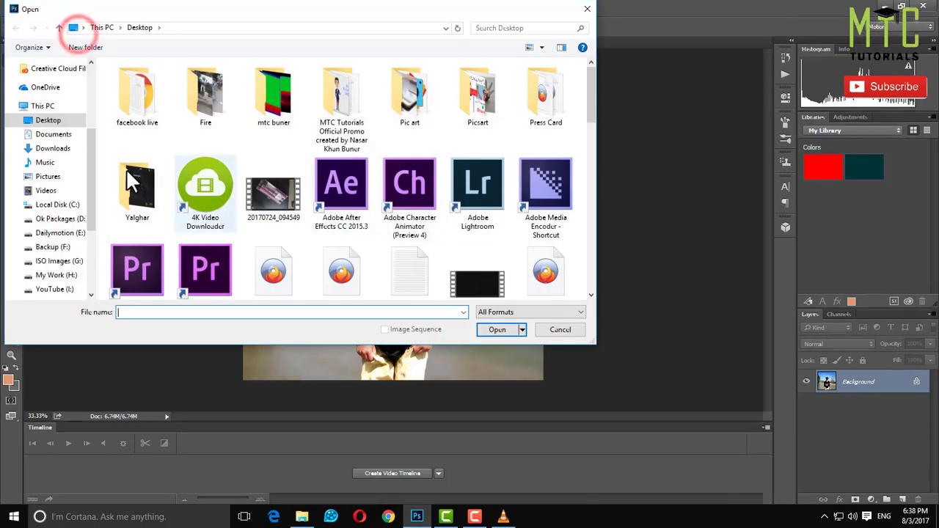
{"action": "left_click", "coordinate": [44, 122]}
{"action": "left_click_drag", "start_coordinate": [591, 105], "coordinate": [591, 199]}
{"action": "left_click", "coordinate": [553, 205]}
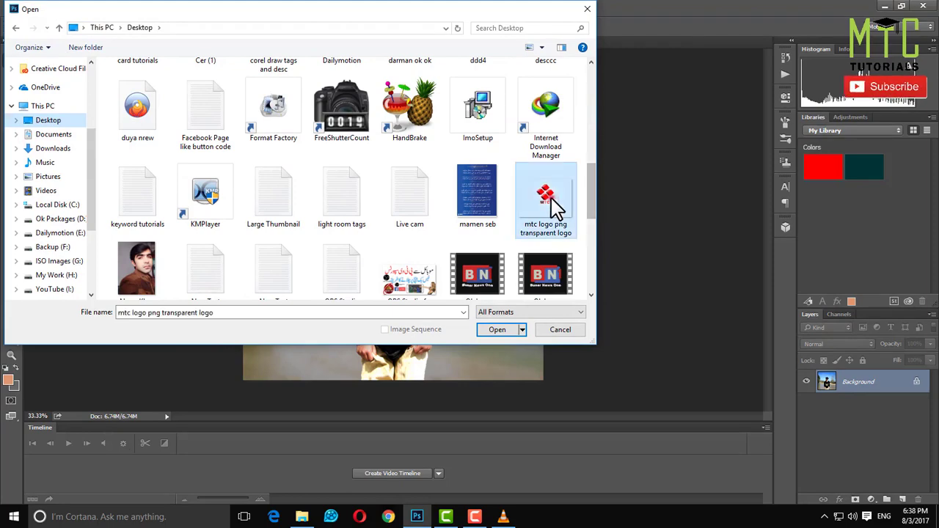
{"action": "left_click", "coordinate": [503, 329]}
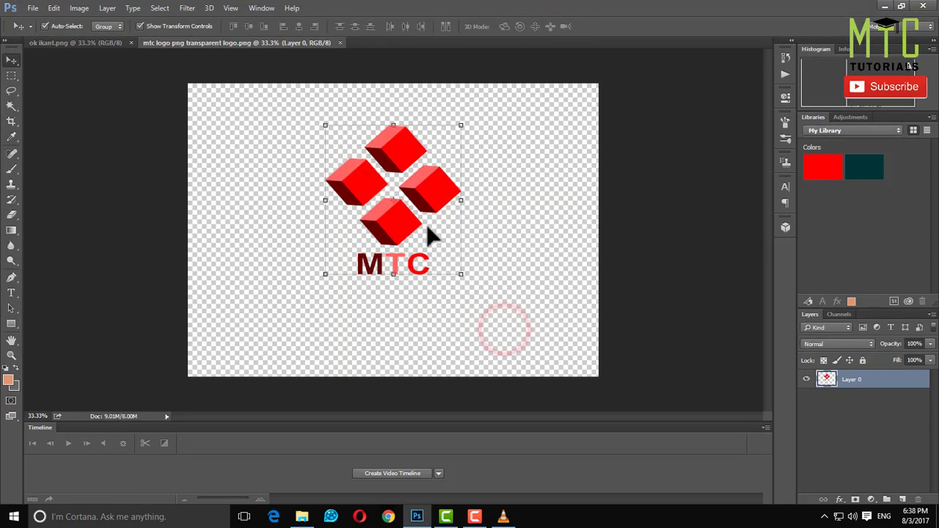
Drag the MTC logo onto the boy's photo and shrink it into the lower-left corner.
{"action": "mouse_move", "coordinate": [351, 184]}
{"action": "left_mouse_down"}
{"action": "mouse_move", "coordinate": [336, 185]}
{"action": "mouse_move", "coordinate": [262, 80]}
{"action": "mouse_move", "coordinate": [257, 36]}
{"action": "mouse_move", "coordinate": [269, 45]}
{"action": "left_mouse_up"}
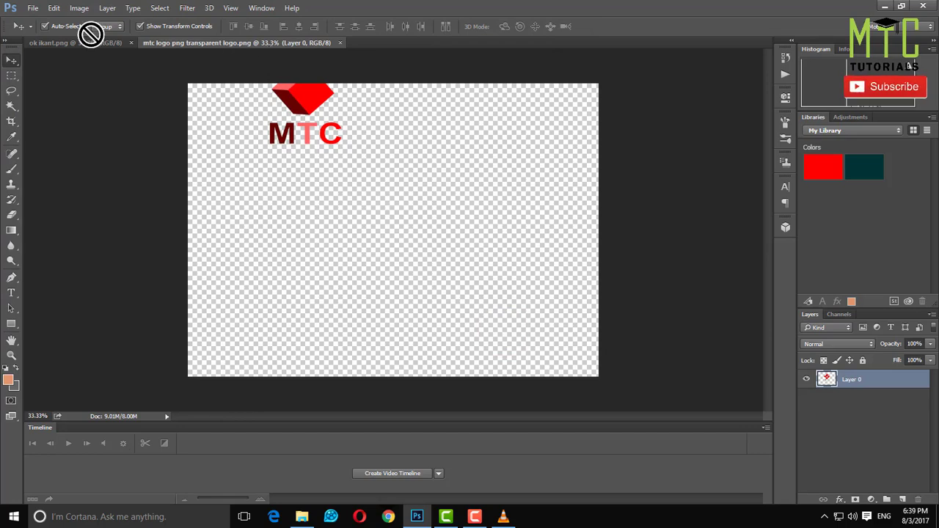
{"action": "left_click_drag", "start_coordinate": [90, 35], "coordinate": [365, 195]}
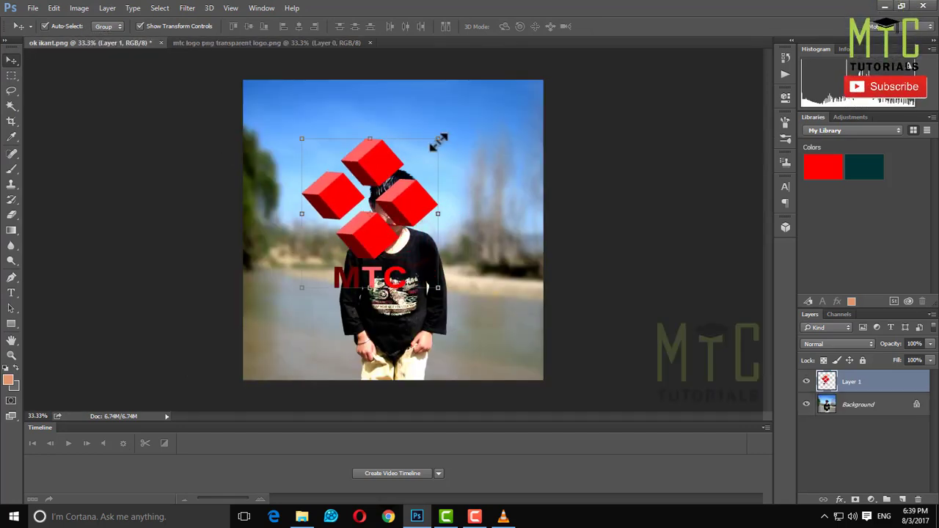
{"action": "mouse_move", "coordinate": [442, 134]}
{"action": "left_mouse_down"}
{"action": "mouse_move", "coordinate": [343, 242]}
{"action": "mouse_move", "coordinate": [272, 348]}
{"action": "mouse_move", "coordinate": [352, 159]}
{"action": "mouse_move", "coordinate": [493, 315]}
{"action": "left_mouse_up"}
Duplicate the logo and enlarge the copy across the boy's head and shirt.
{"action": "key", "text": "ctrl+t"}
{"action": "left_click_drag", "start_coordinate": [432, 263], "coordinate": [413, 246]}
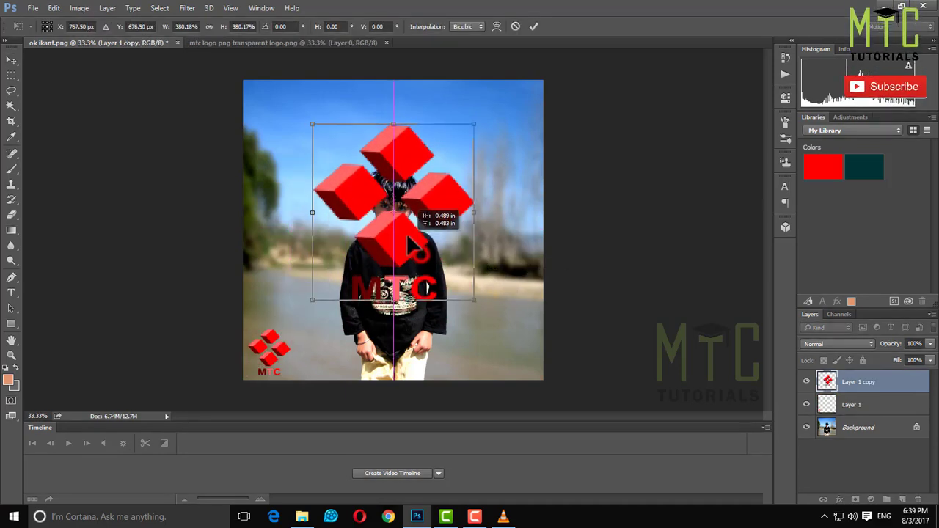
{"action": "left_click_drag", "start_coordinate": [474, 299], "coordinate": [486, 313]}
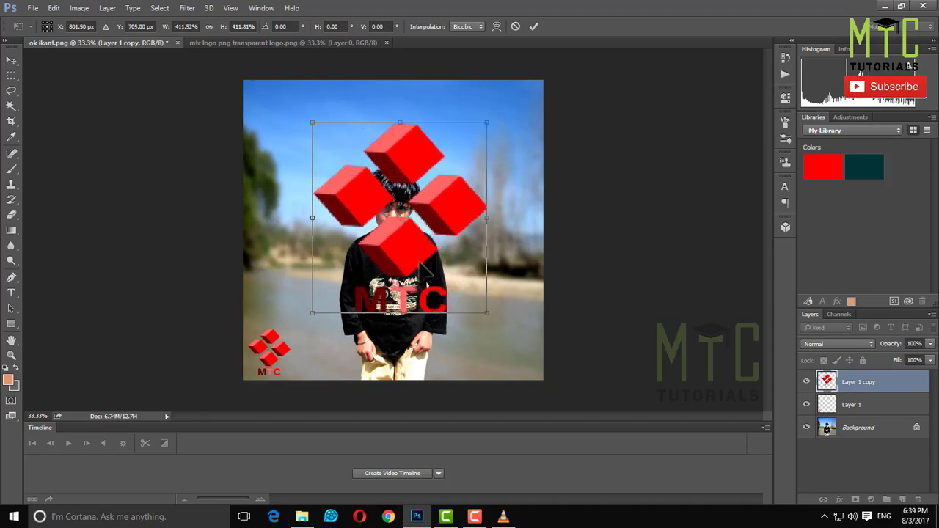
{"action": "left_click_drag", "start_coordinate": [420, 268], "coordinate": [413, 269]}
{"action": "key", "text": "Return"}
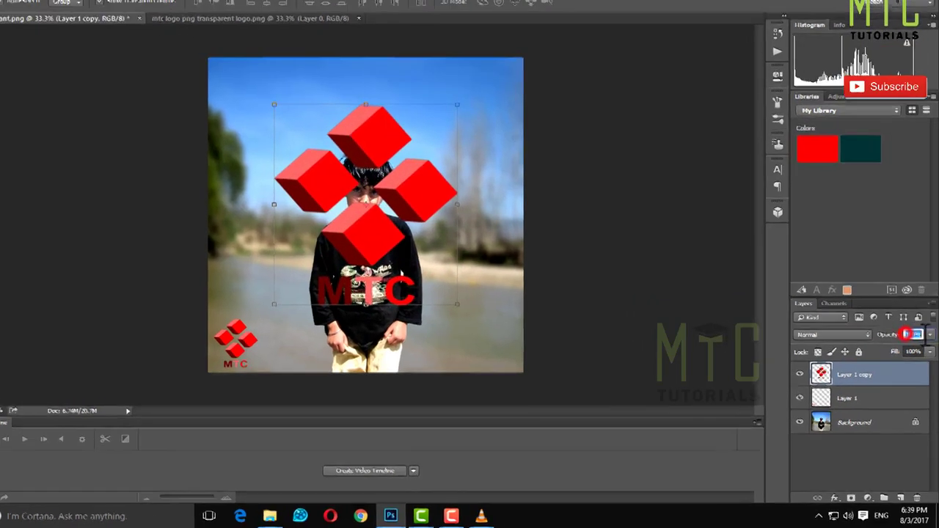
{"action": "double_click", "coordinate": [914, 343]}
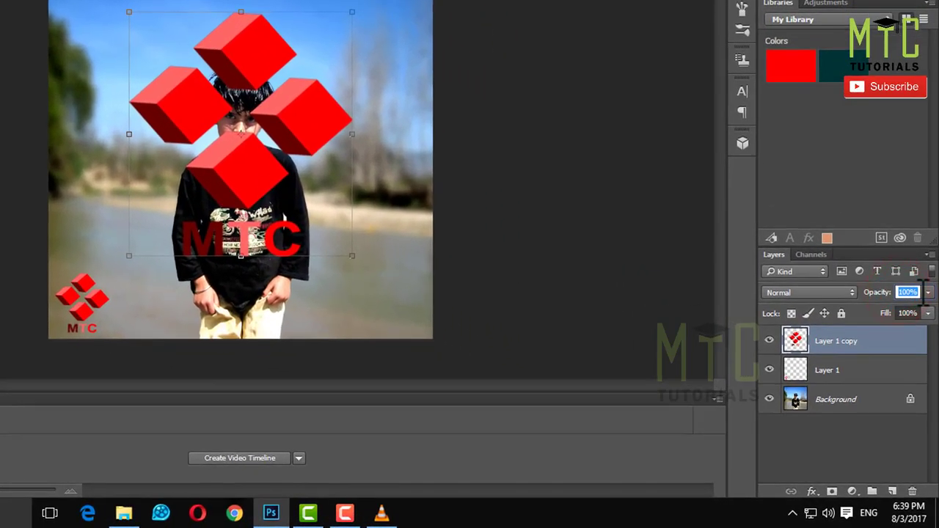
Lower the large logo copy's opacity to 15%.
{"action": "type", "text": "90"}
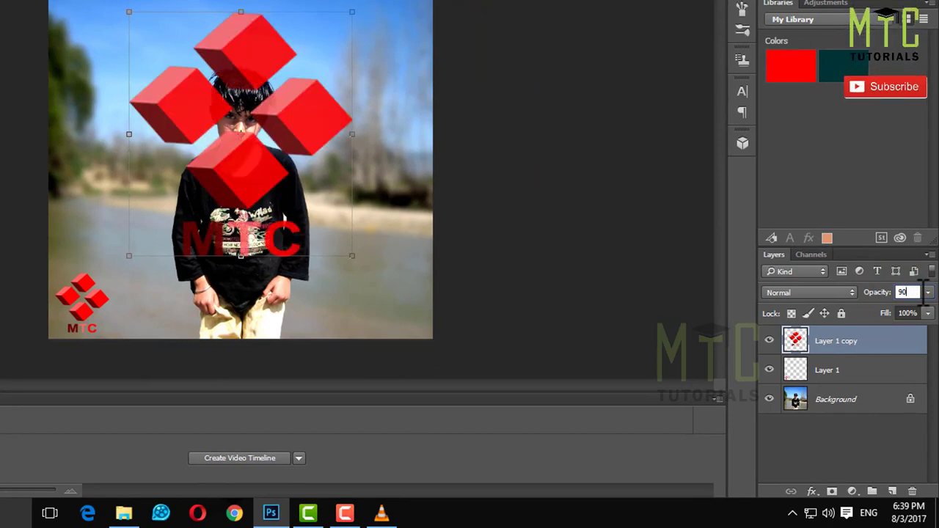
{"action": "key", "text": "BackSpace"}
{"action": "type", "text": "1"}
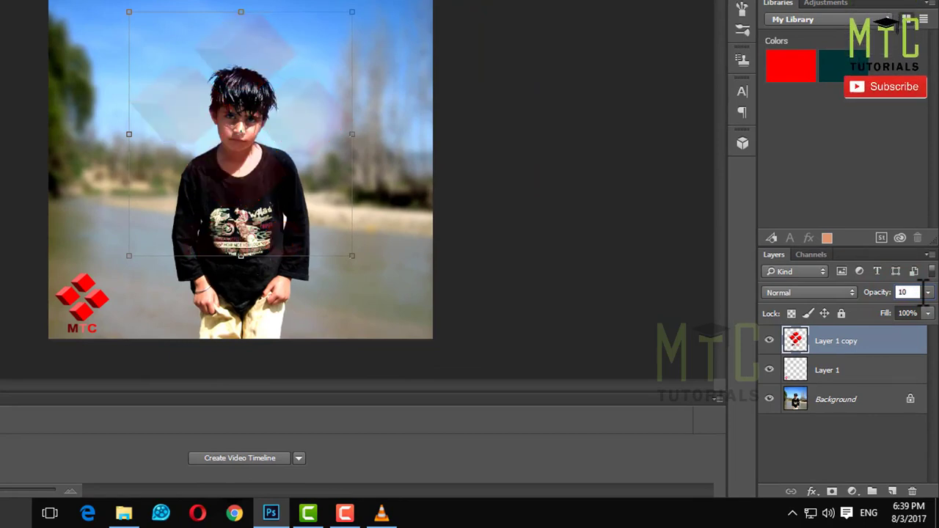
{"action": "double_click", "coordinate": [915, 292]}
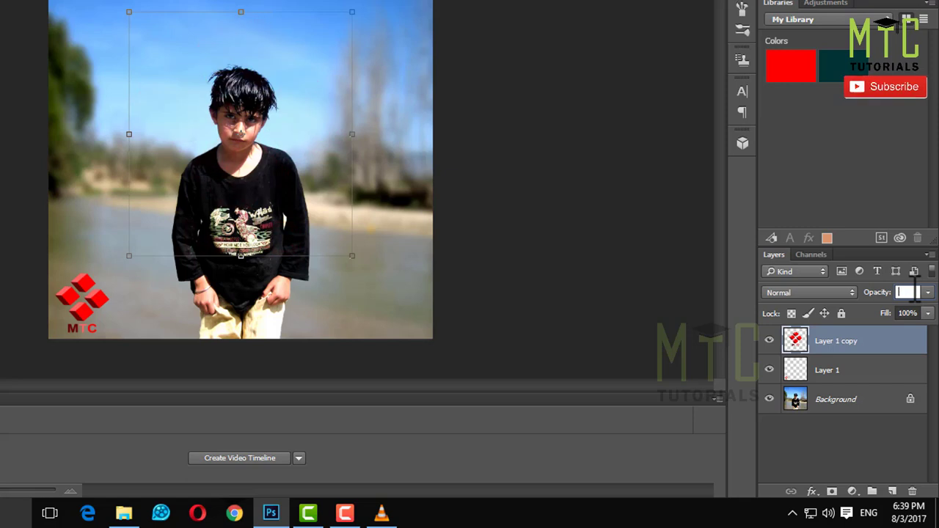
{"action": "type", "text": "15"}
{"action": "key", "text": "Return"}
Switch the large logo to Overlay blending and restore its opacity to 100%.
{"action": "left_click", "coordinate": [842, 293]}
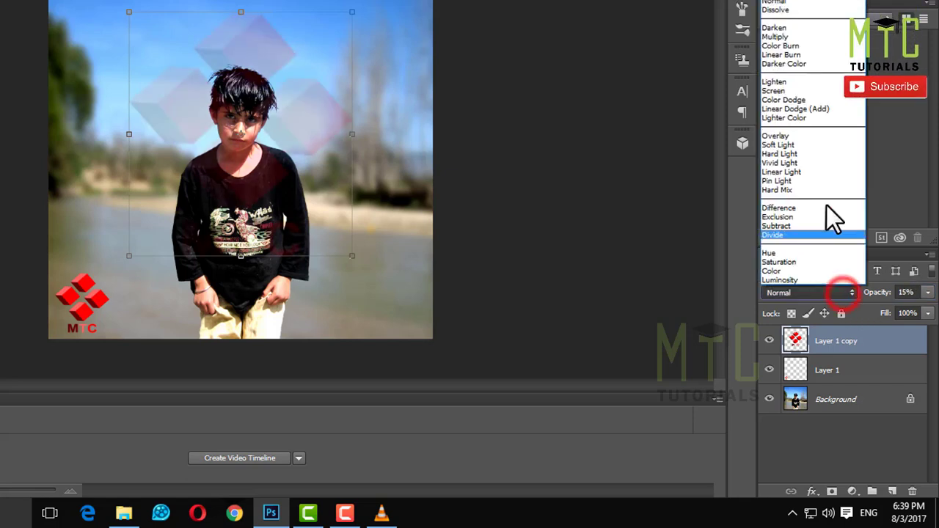
{"action": "left_click", "coordinate": [811, 135]}
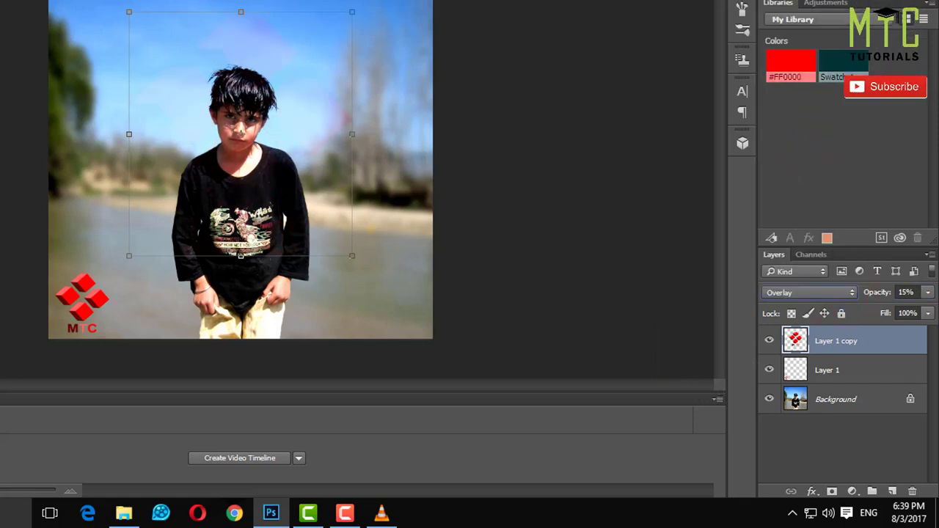
{"action": "type", "text": "100"}
{"action": "key", "text": "Return"}
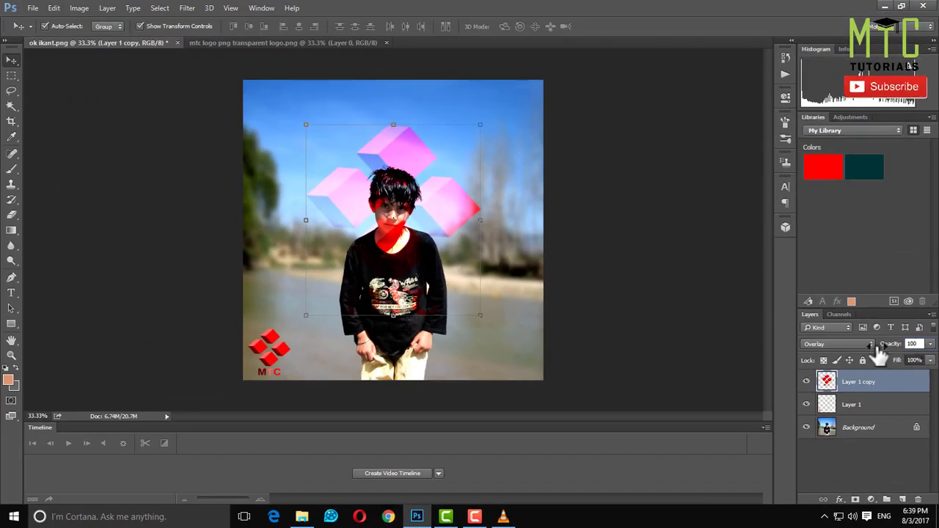
Shrink the Overlay logo to about a quarter size and move it to the photo's right side.
{"action": "left_click_drag", "start_coordinate": [306, 125], "coordinate": [403, 232]}
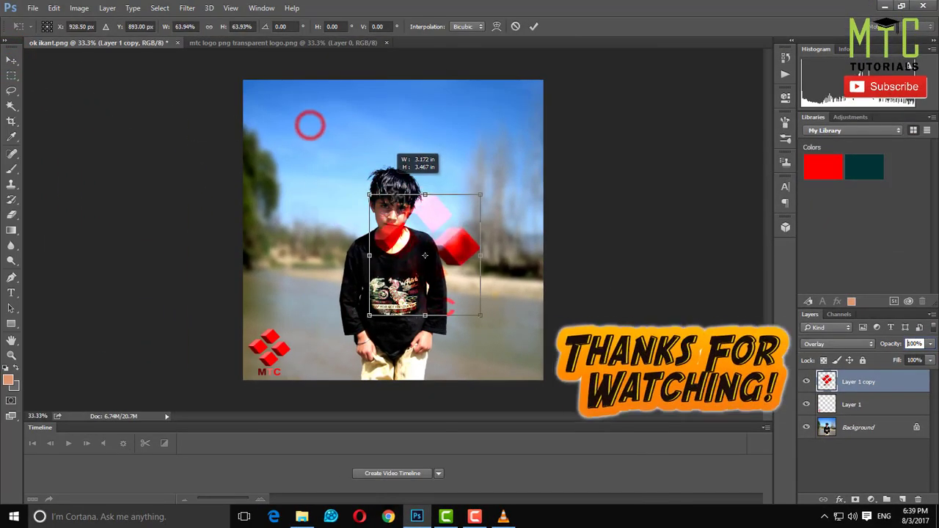
{"action": "key", "text": "Return"}
{"action": "mouse_move", "coordinate": [449, 271]}
{"action": "left_mouse_down"}
{"action": "mouse_move", "coordinate": [519, 317]}
{"action": "mouse_move", "coordinate": [523, 270]}
{"action": "mouse_move", "coordinate": [439, 297]}
{"action": "mouse_move", "coordinate": [315, 138]}
{"action": "left_mouse_up"}
{"action": "left_click", "coordinate": [561, 253]}
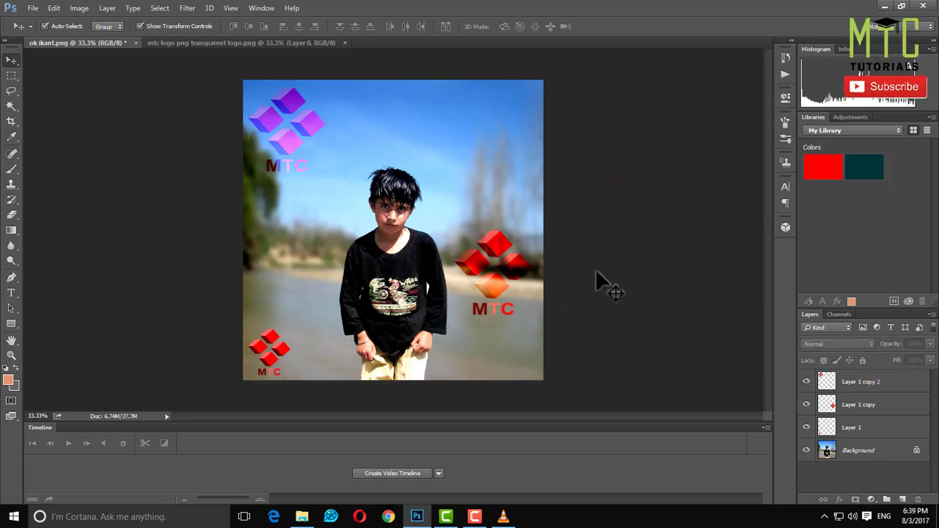
Select the purple logo copy, then create a new 7 × 5 inch, 300 ppi transparent document.
{"action": "left_click", "coordinate": [290, 143]}
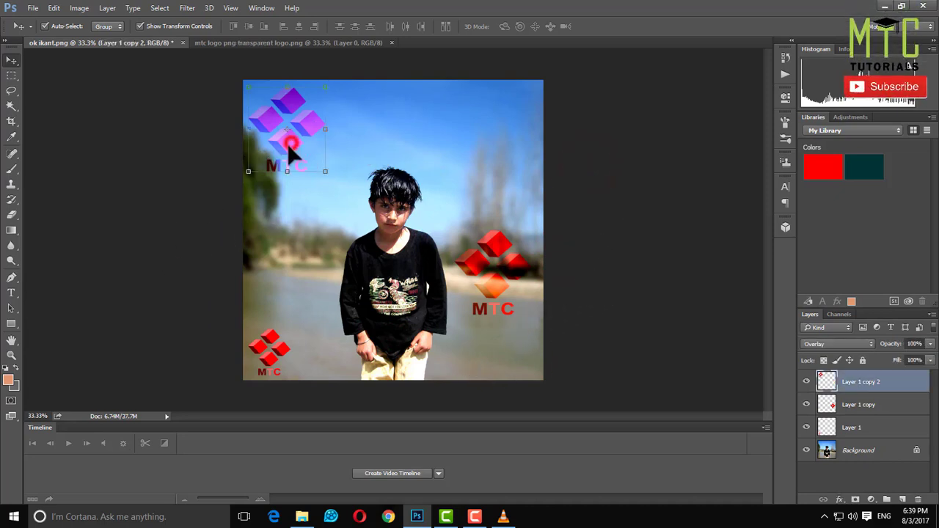
{"action": "left_click", "coordinate": [11, 293]}
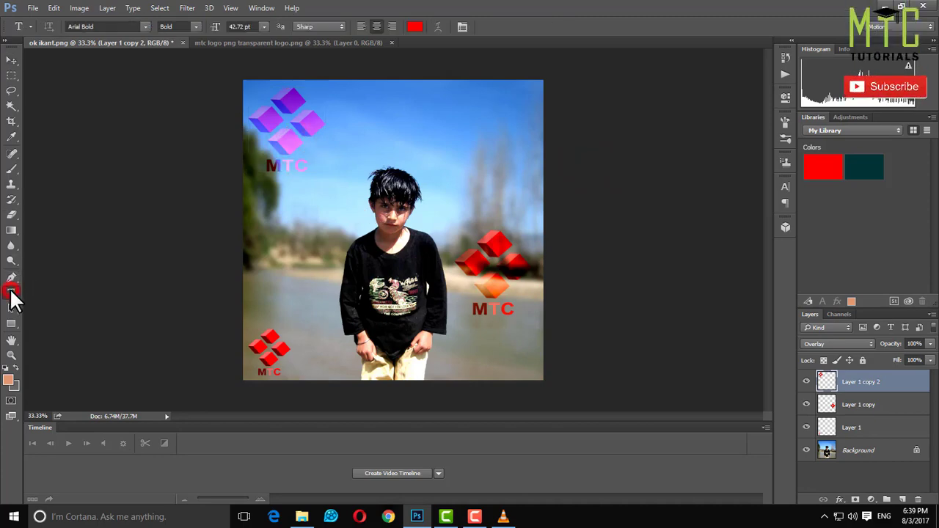
{"action": "left_click", "coordinate": [33, 8]}
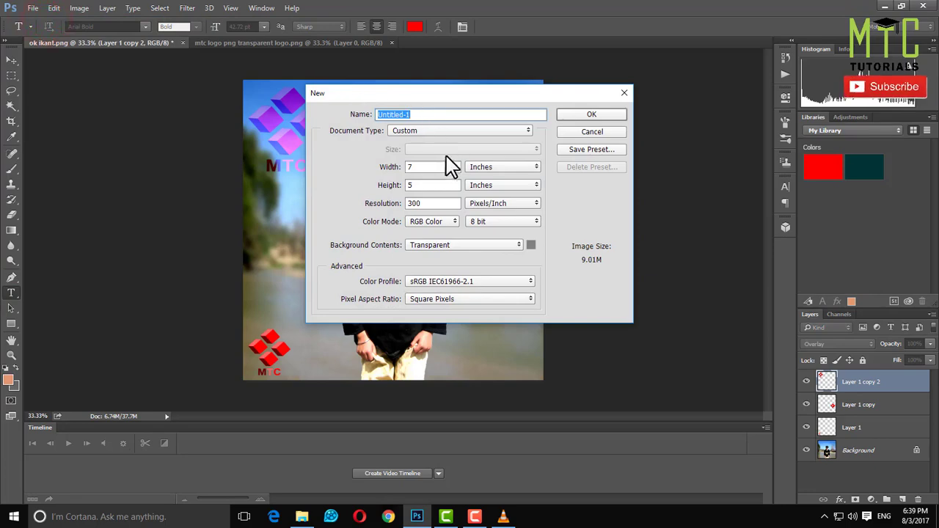
{"action": "left_click", "coordinate": [586, 115]}
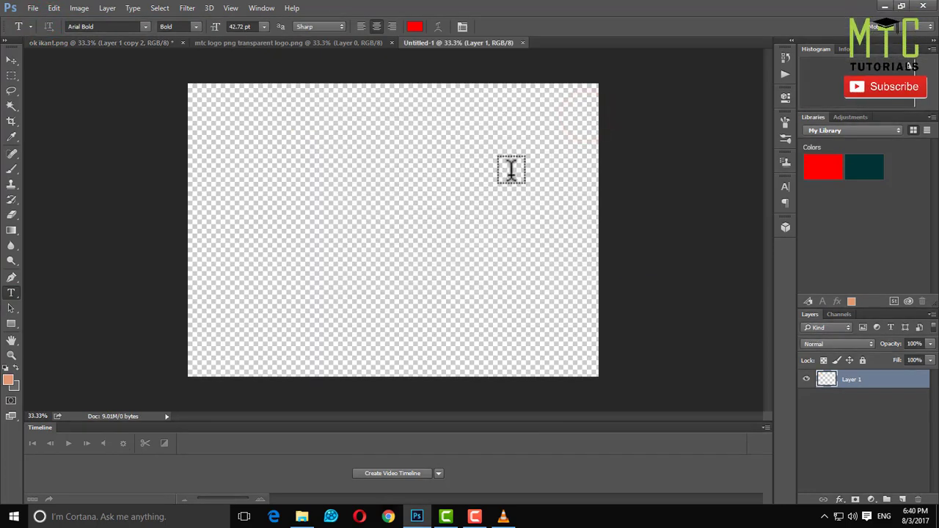
Type the right-aligned red Urdu thank-you lines, fixing a typo on the second line.
{"action": "left_click", "coordinate": [508, 170]}
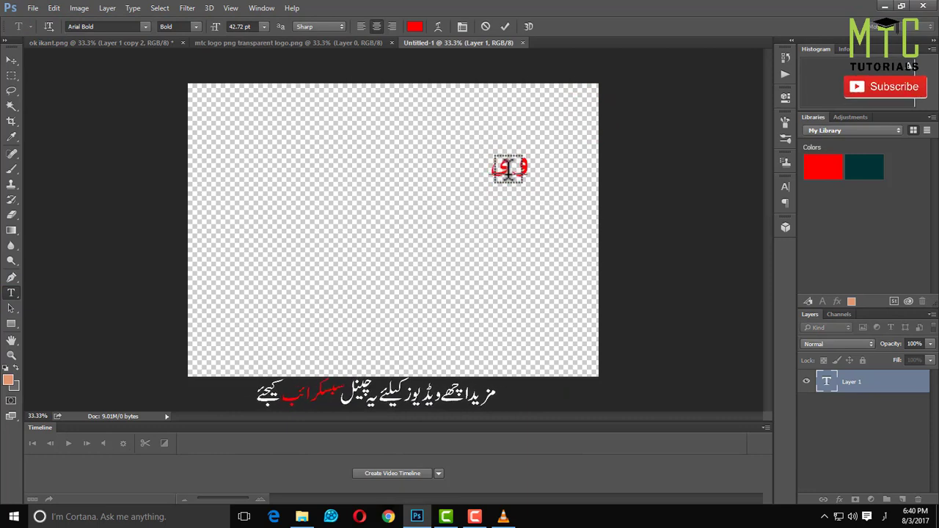
{"action": "type", "text": "ڑ"}
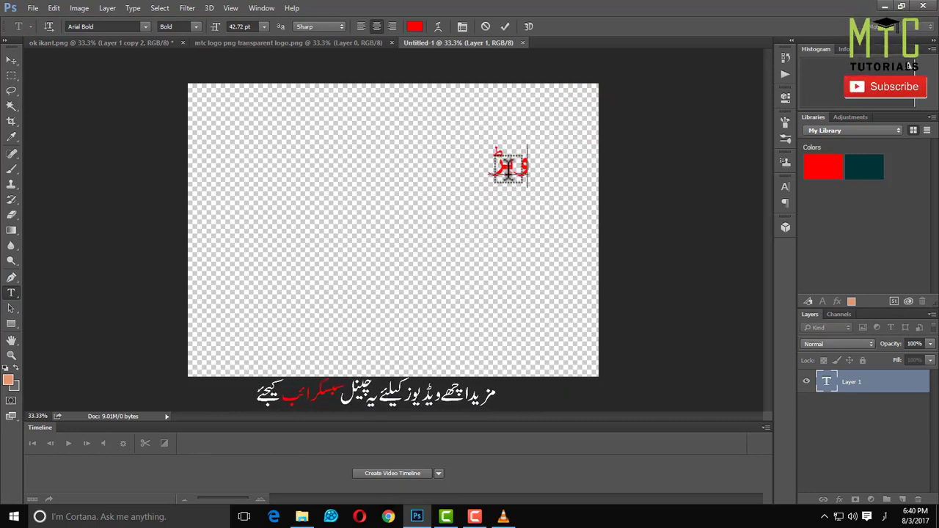
{"action": "type", "text": "یو دیکھ"}
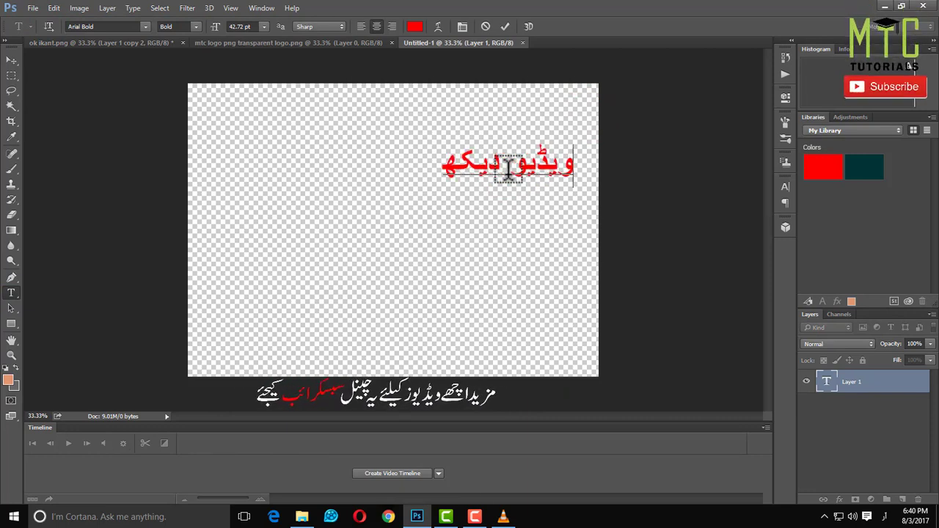
{"action": "type", "text": "نے"}
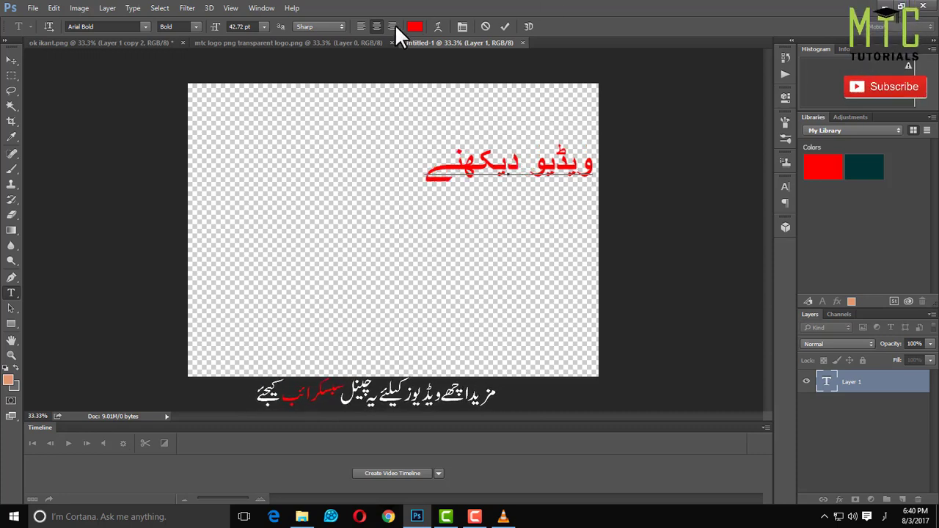
{"action": "left_click", "coordinate": [393, 25]}
{"action": "type", "text": "کا"}
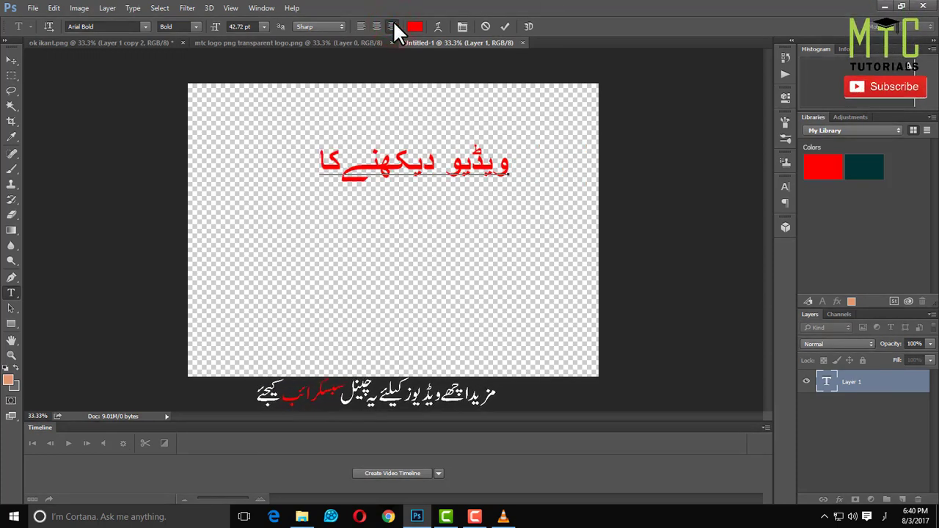
{"action": "type", "text": " بہت شکری"}
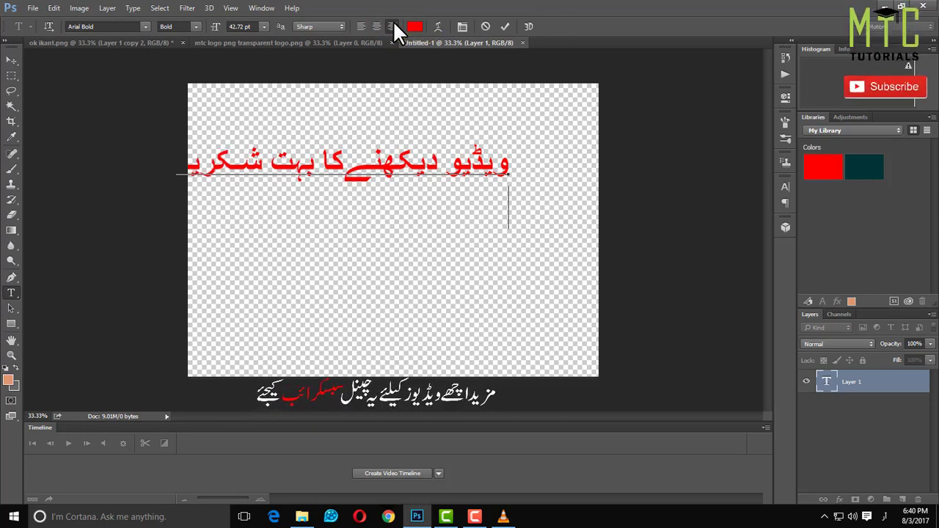
{"action": "type", "text": "ہ مزید اٹھ"}
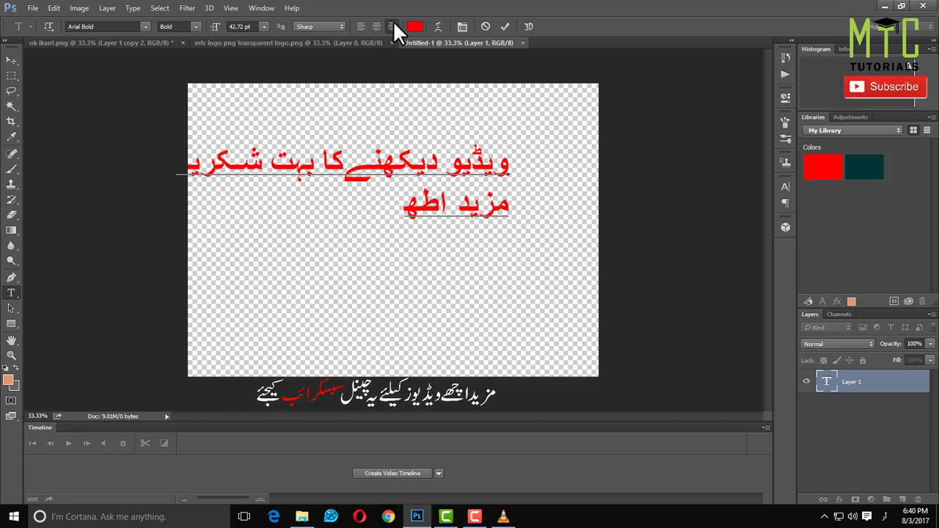
{"action": "key", "text": "BackSpace"}
{"action": "key", "text": "BackSpace"}
{"action": "type", "text": "ے"}
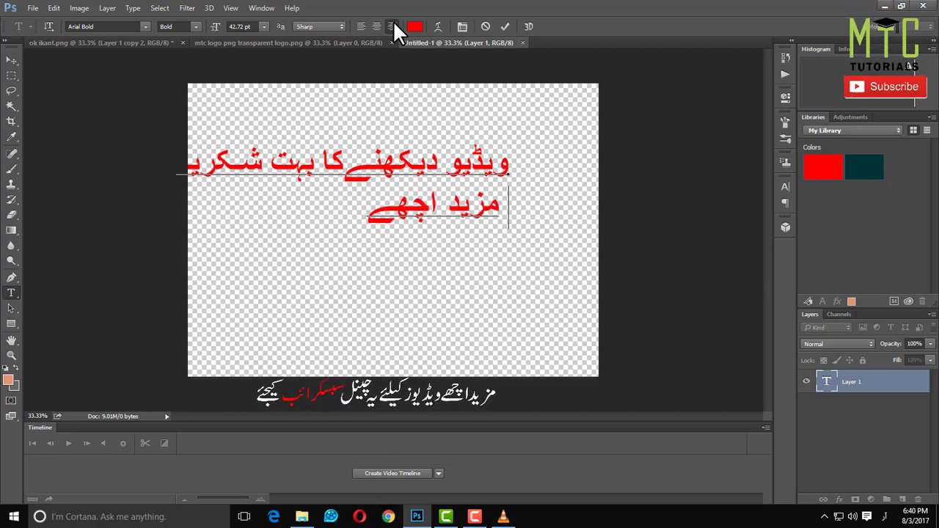
{"action": "type", "text": " ویڈیو"}
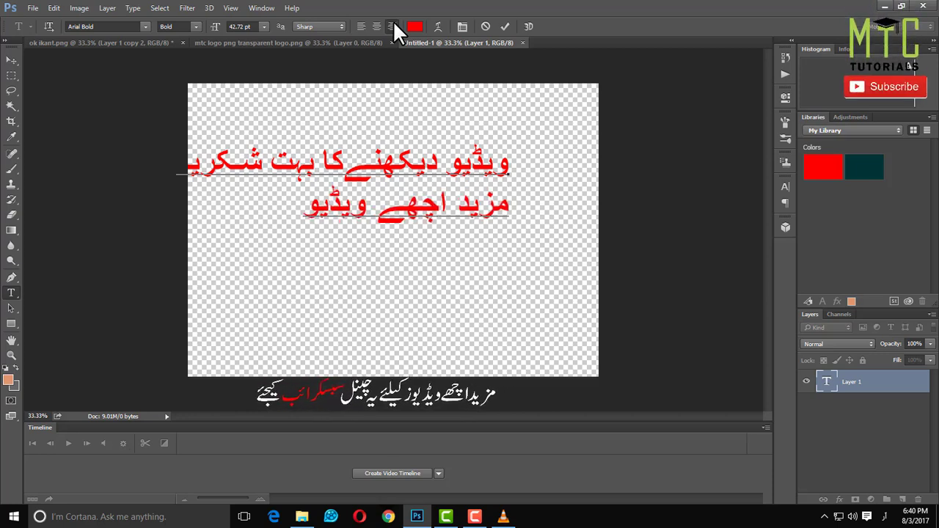
{"action": "type", "text": "ز کے ل"}
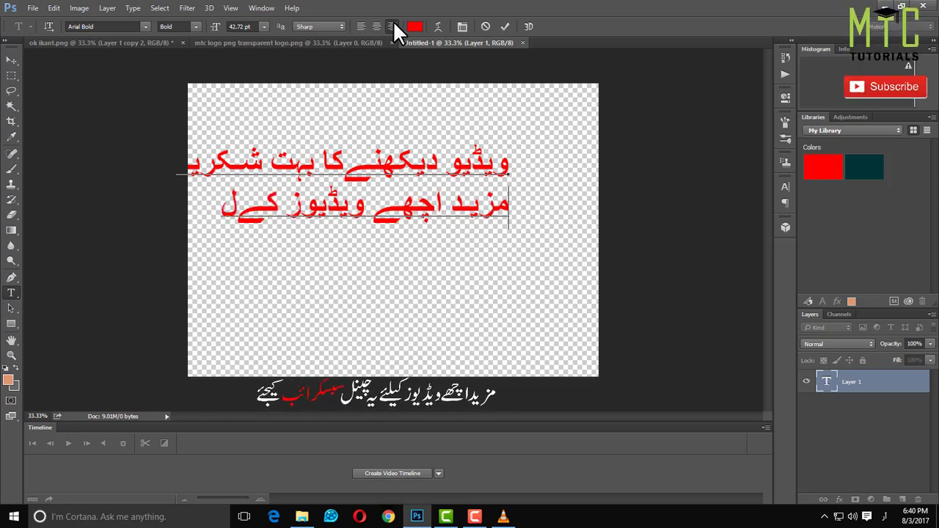
{"action": "type", "text": "ئے"}
Add the Urdu subscribe line and centre all the text lines.
{"action": "key", "text": "Return"}
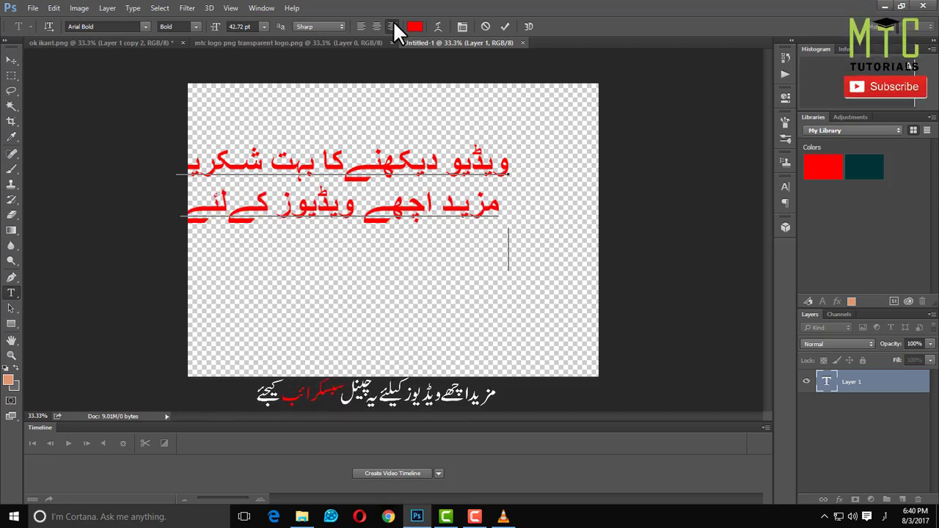
{"action": "type", "text": "ہمارا یہ"}
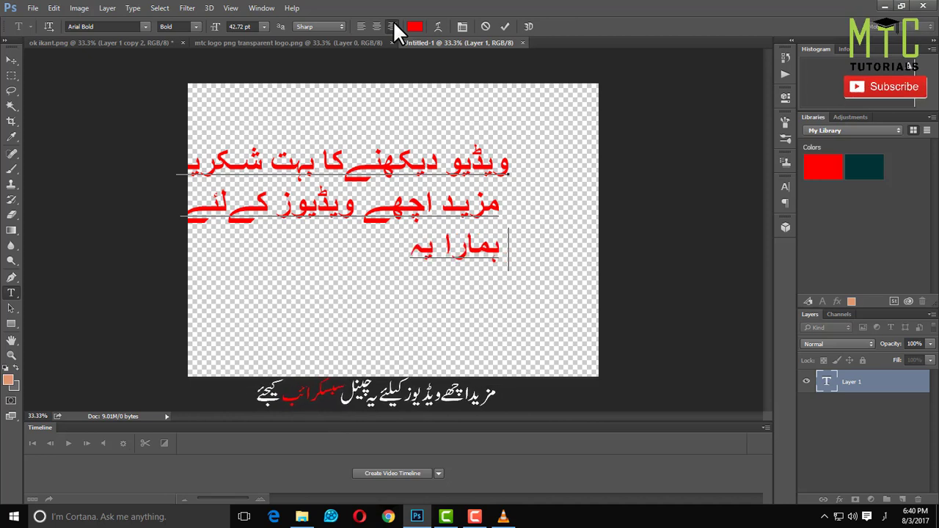
{"action": "type", "text": " چینل س"}
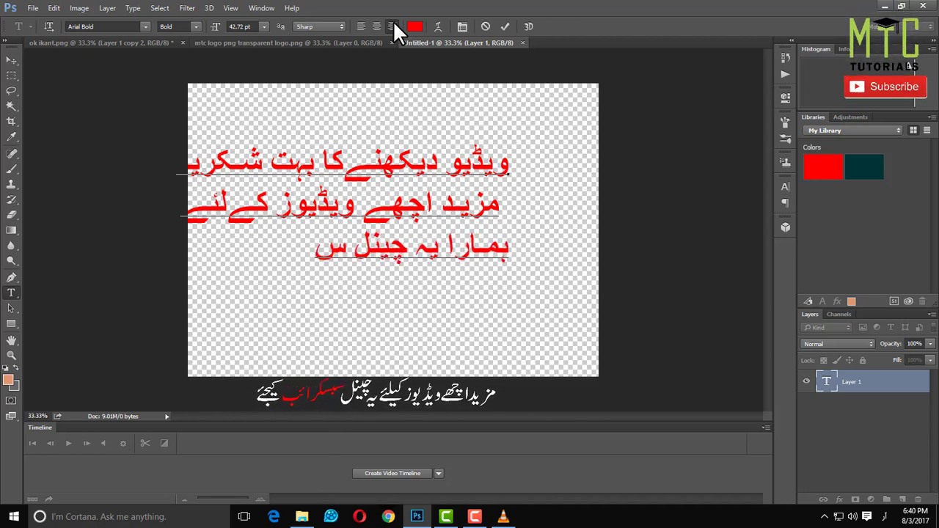
{"action": "type", "text": "بسکرا"}
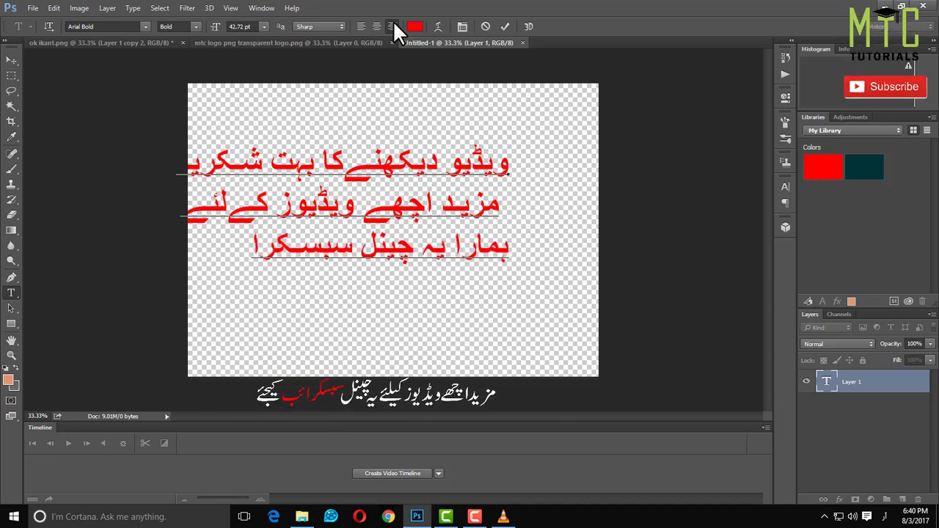
{"action": "type", "text": "ےب"}
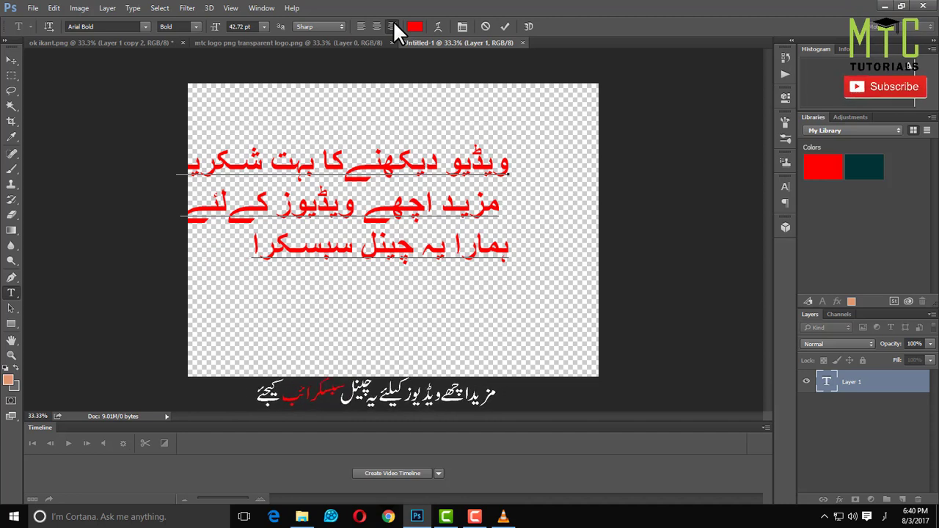
{"action": "type", "text": "ء"}
{"action": "type", "text": "ئب"}
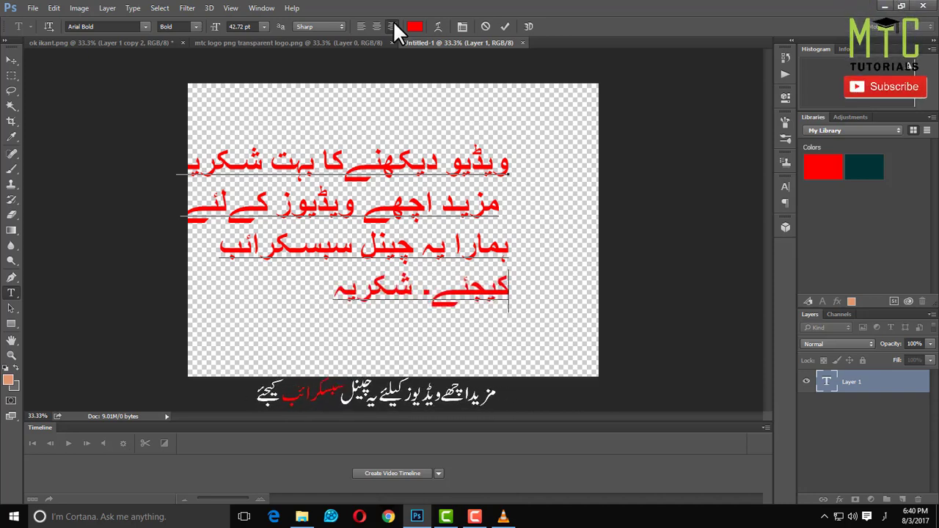
{"action": "key", "text": "ctrl+a"}
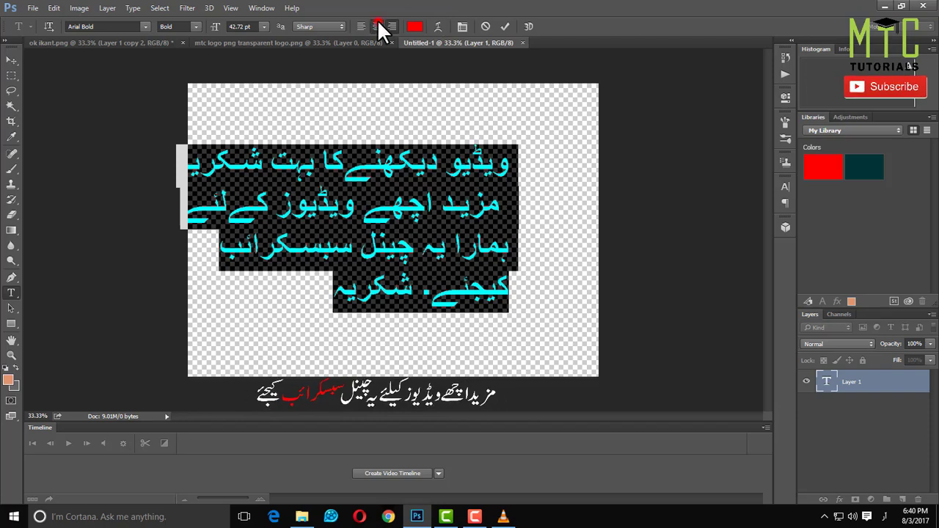
{"action": "left_click", "coordinate": [377, 26]}
Move the Urdu text to the top centre and drop the MTC logo onto the page.
{"action": "left_click", "coordinate": [11, 60]}
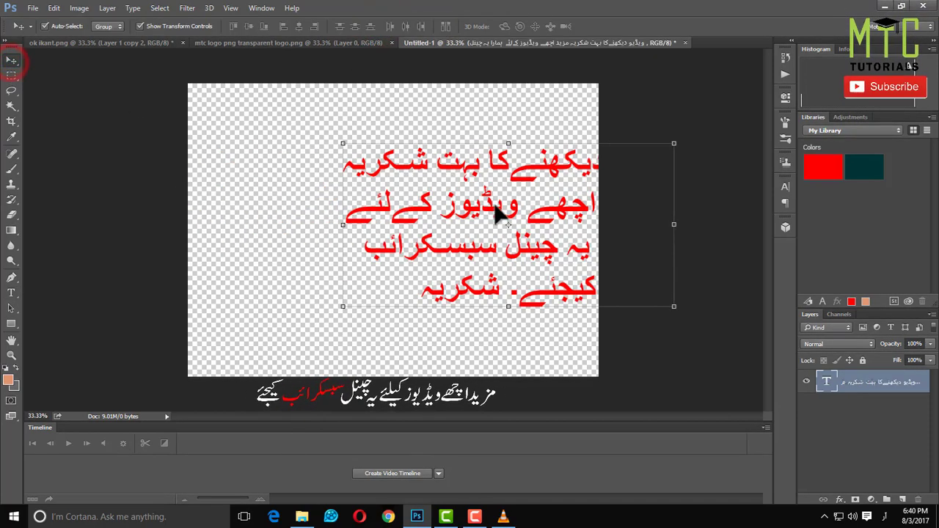
{"action": "left_click_drag", "start_coordinate": [496, 214], "coordinate": [387, 183]}
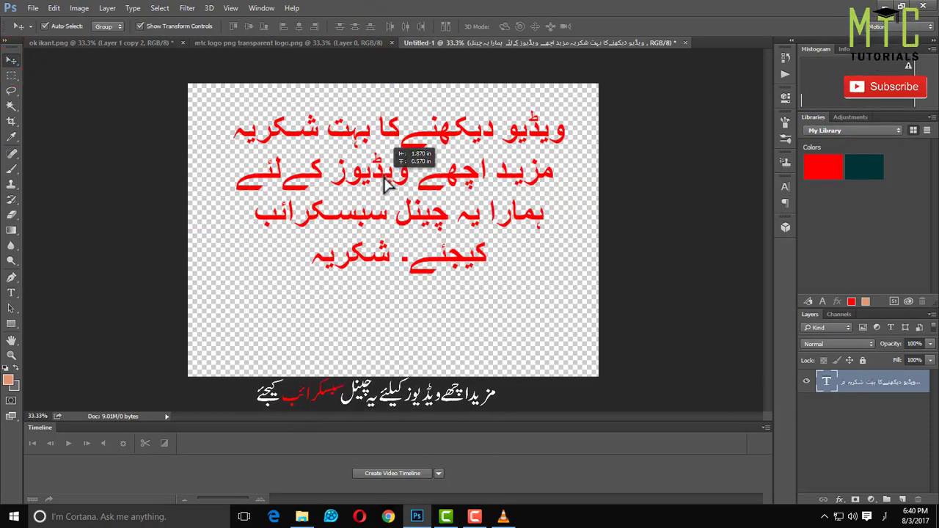
{"action": "left_click", "coordinate": [222, 42]}
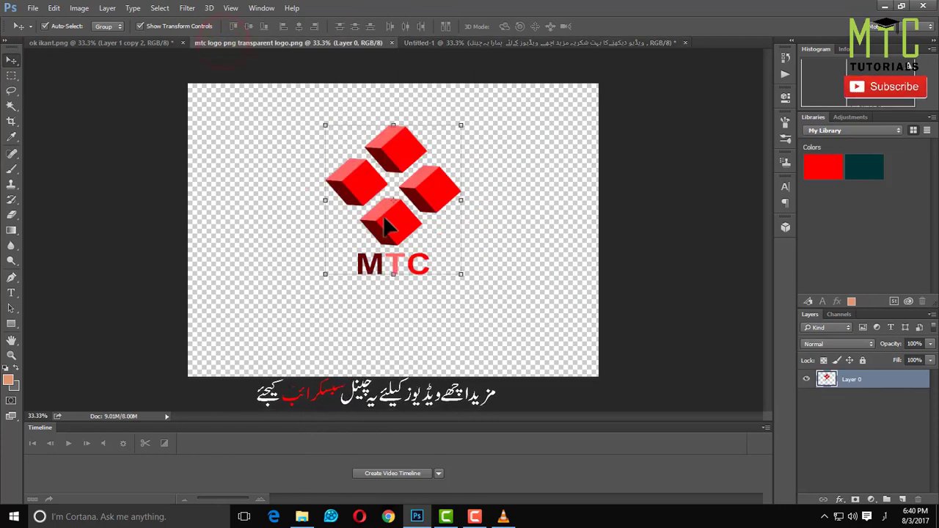
{"action": "left_click_drag", "start_coordinate": [383, 214], "coordinate": [471, 58]}
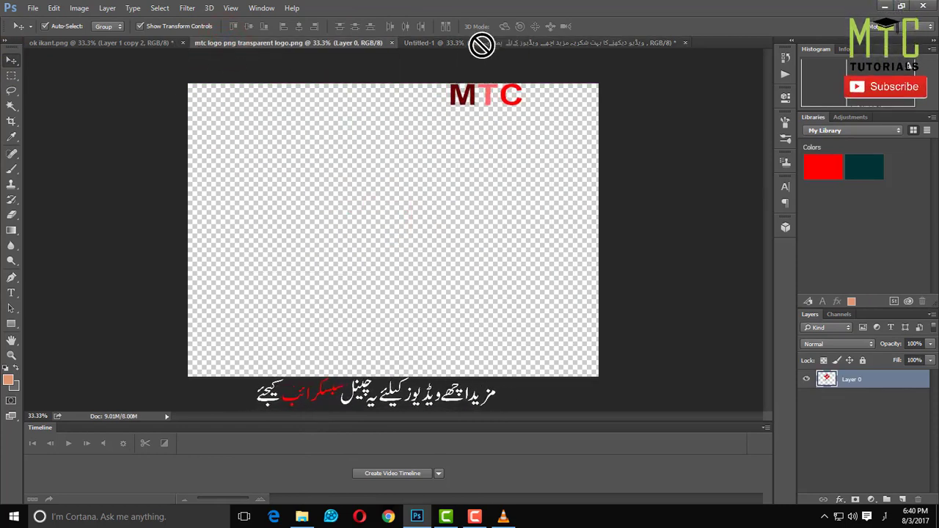
{"action": "left_click_drag", "start_coordinate": [482, 43], "coordinate": [426, 330]}
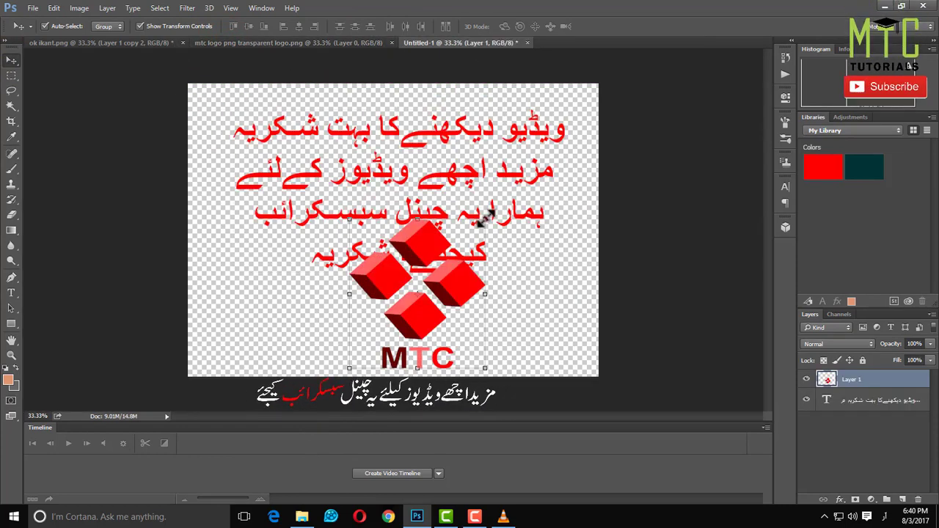
Scale the logo to about half size, centre it below the text, and minimize Photoshop.
{"action": "left_click_drag", "start_coordinate": [484, 219], "coordinate": [418, 293]}
{"action": "left_click_drag", "start_coordinate": [410, 334], "coordinate": [426, 325]}
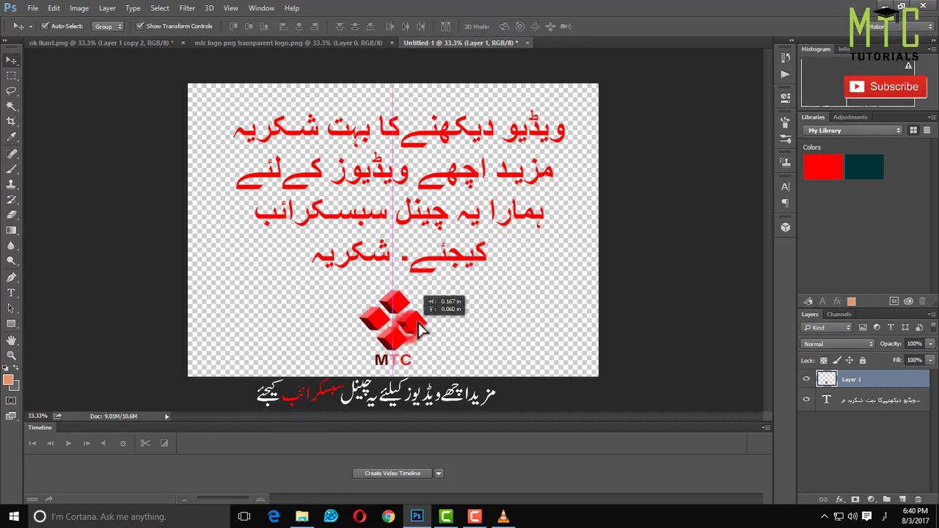
{"action": "left_click", "coordinate": [485, 317]}
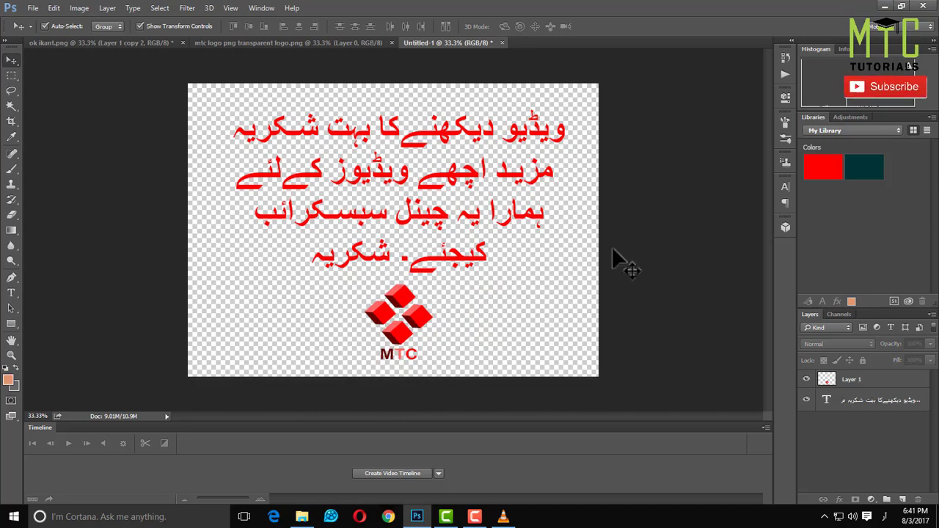
{"action": "left_click", "coordinate": [880, 6]}
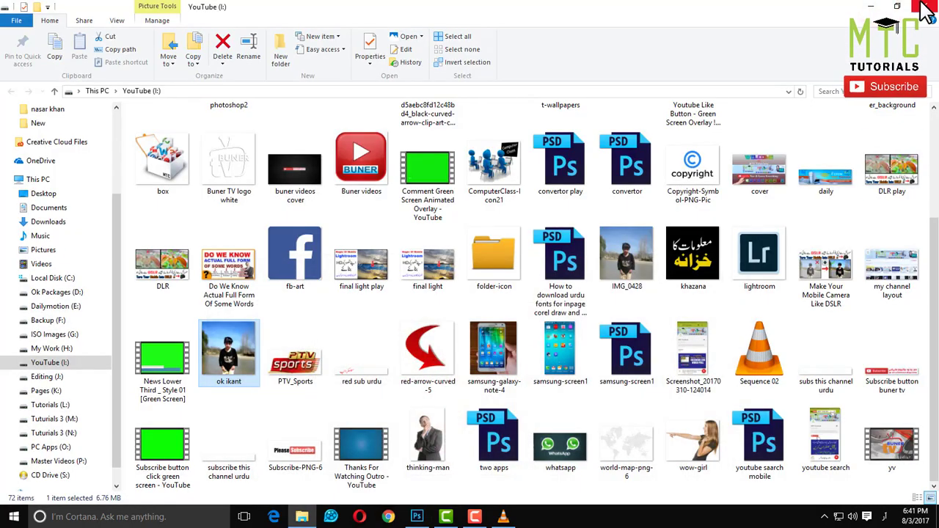
Close the YouTube (I:) File Explorer window to reveal the desktop.
{"action": "left_click", "coordinate": [925, 10]}
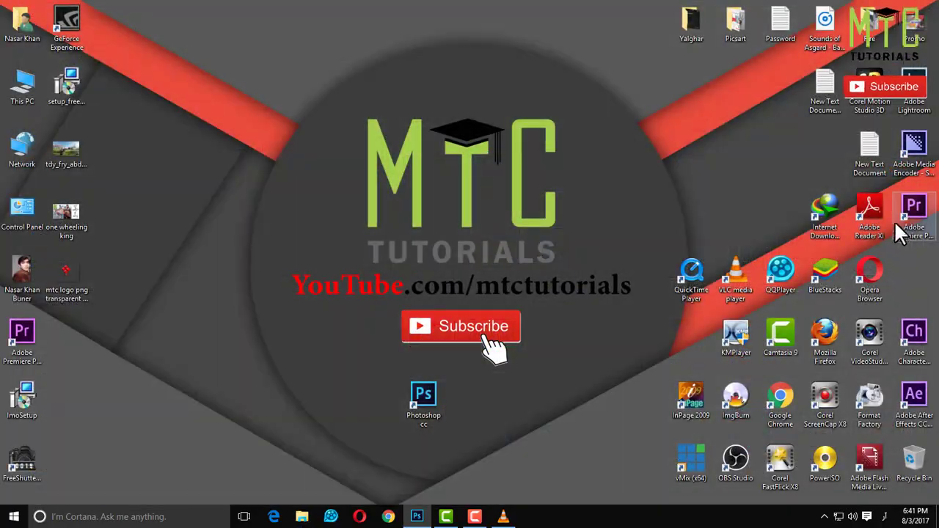